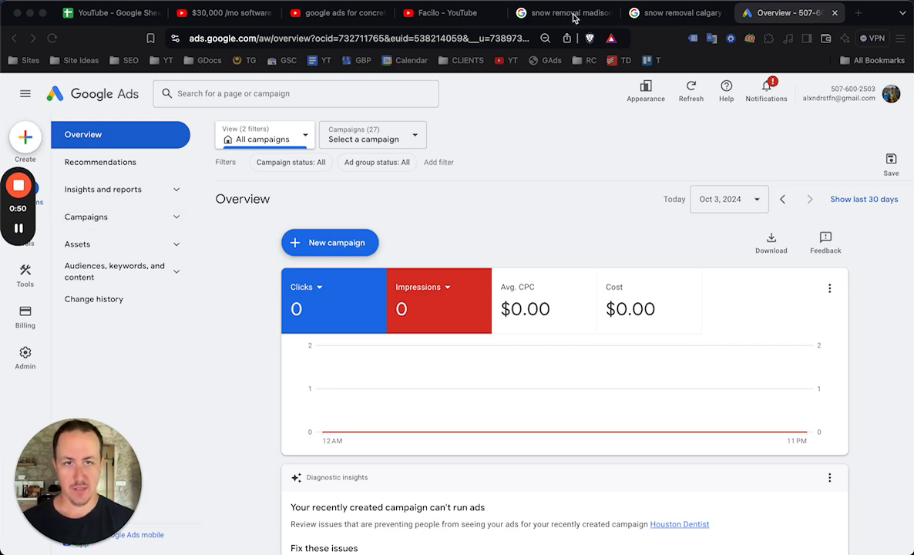
- Examine the sponsored ads at the start of the Google results for "snow removal madison wi"
left_click(574, 14)
scroll(359, 198, "down", 1)
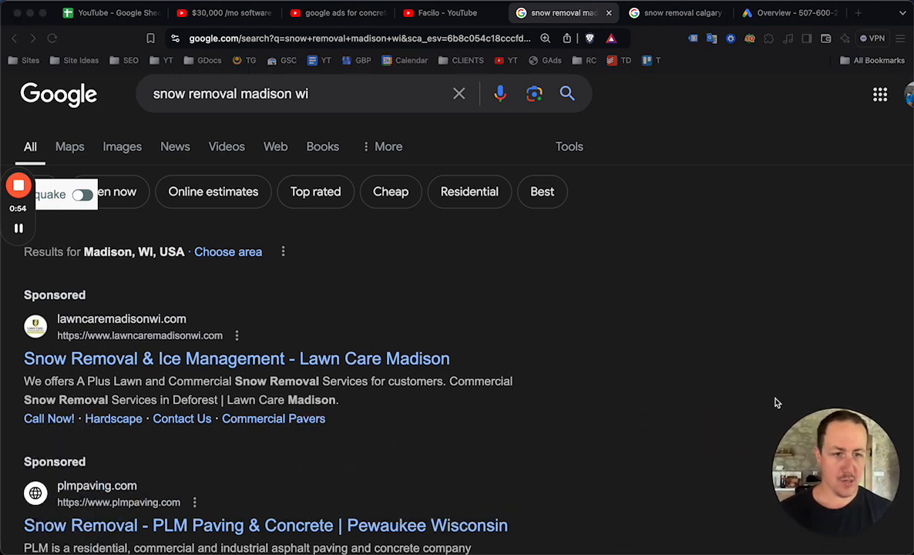
scroll(316, 123, "down", 1)
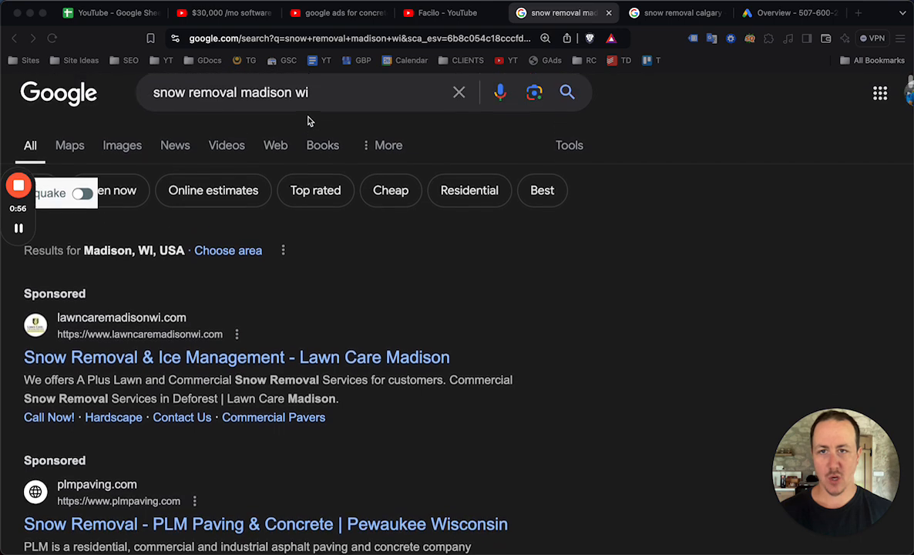
scroll(332, 124, "down", 3)
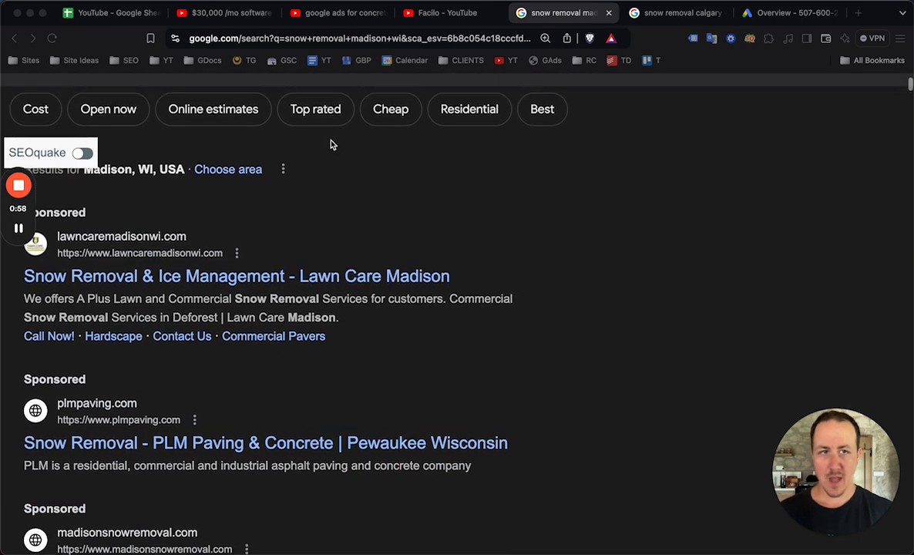
scroll(332, 144, "up", 1)
scroll(368, 202, "down", 2)
scroll(369, 201, "down", 2)
scroll(368, 205, "up", 2)
scroll(366, 206, "up", 3)
scroll(366, 207, "down", 5)
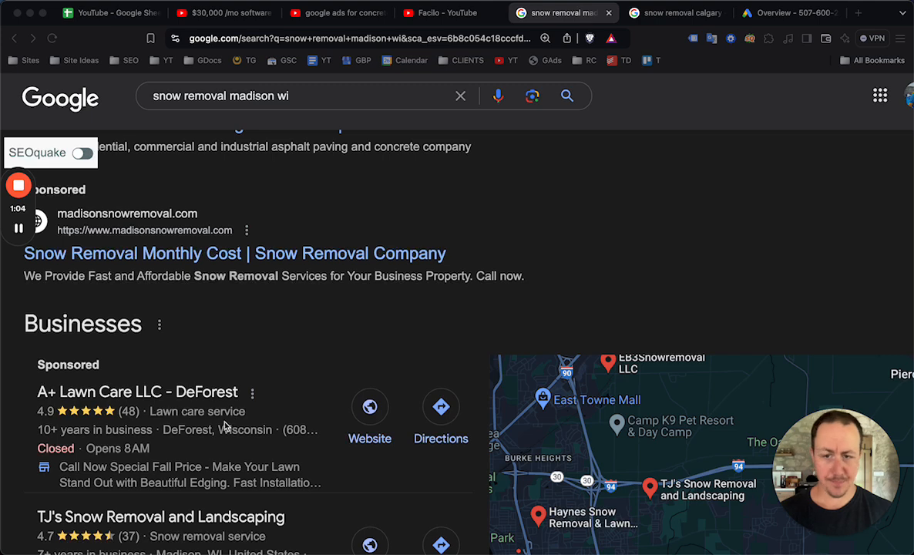
- Examine the local business listings and their review ratings in the Madison snow removal results
scroll(224, 408, "down", 1)
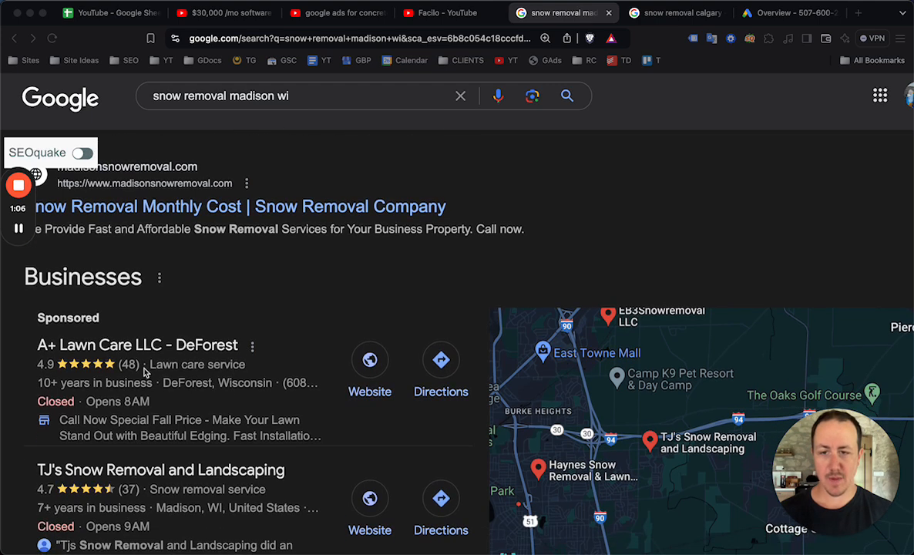
scroll(224, 347, "down", 4)
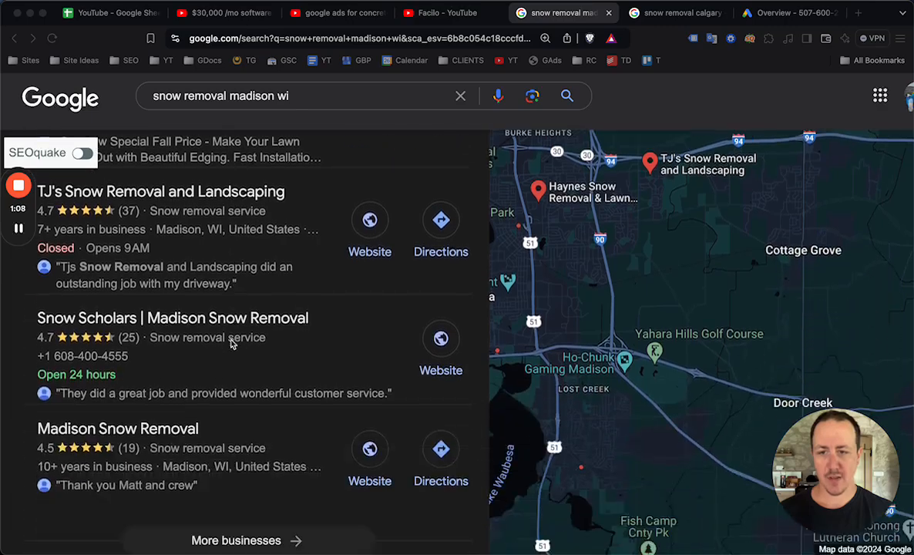
scroll(231, 343, "down", 1)
scroll(230, 343, "up", 7)
scroll(245, 323, "down", 2)
scroll(240, 372, "down", 5)
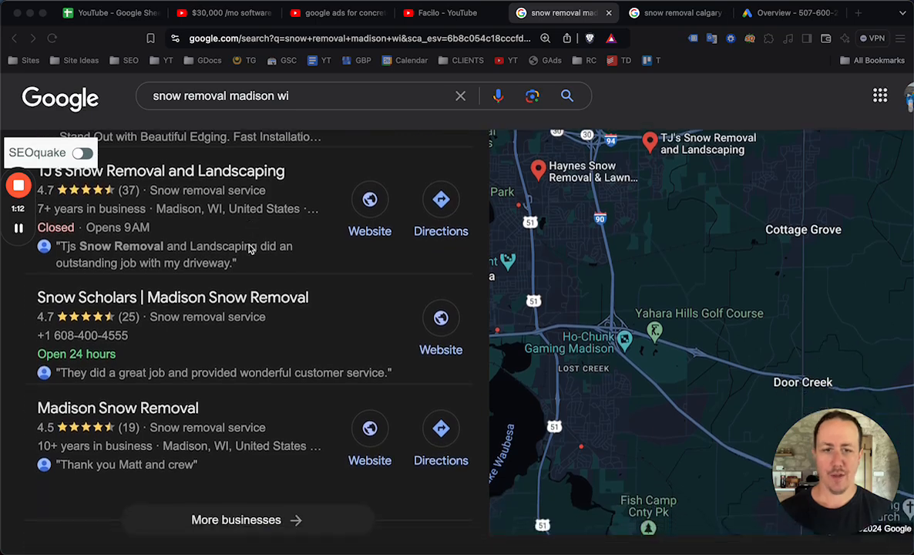
- Examine the organic website results beneath the local business listings for Madison snow removal
scroll(250, 249, "down", 5)
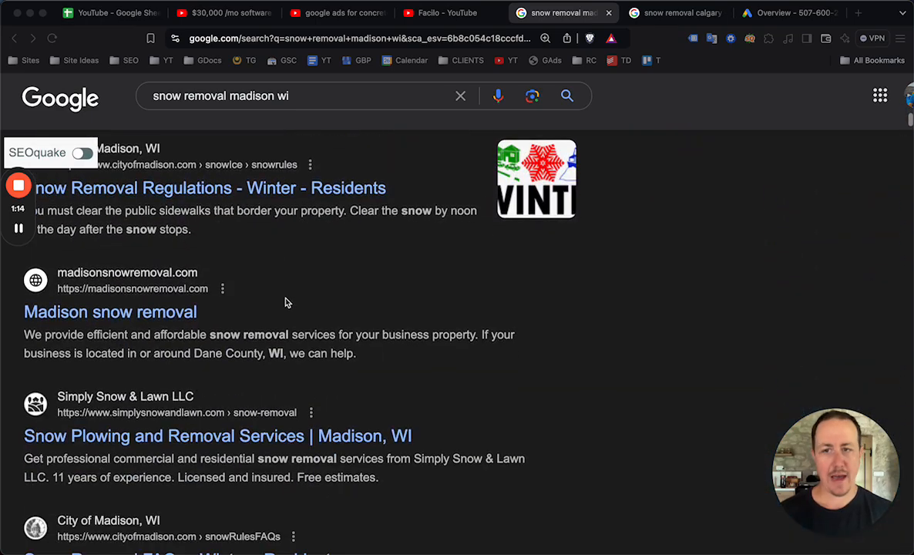
scroll(356, 306, "down", 4)
scroll(356, 306, "up", 5)
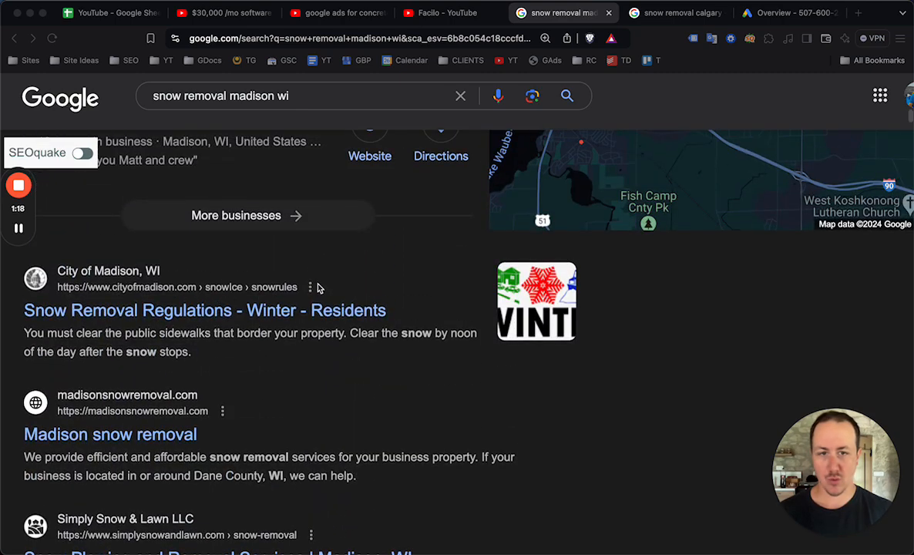
scroll(292, 293, "down", 5)
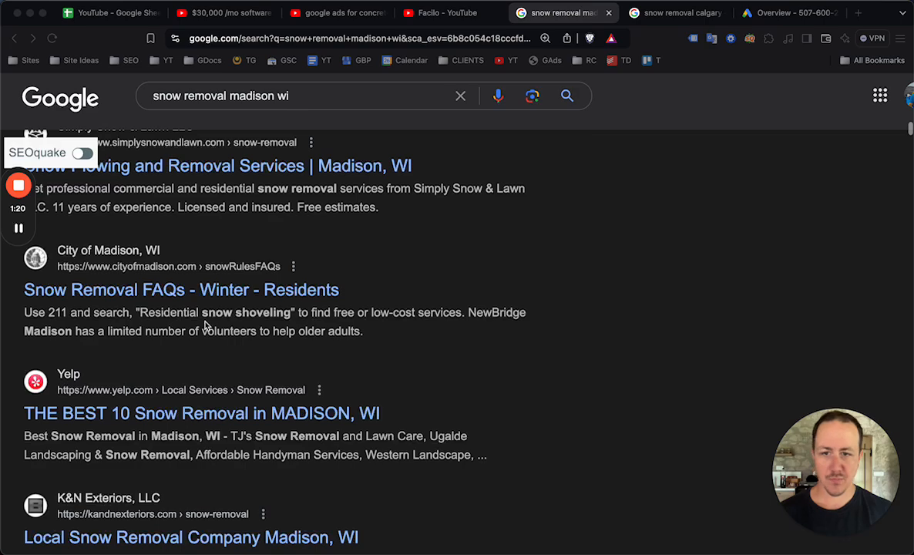
scroll(254, 404, "down", 1)
scroll(264, 346, "down", 3)
scroll(356, 361, "up", 9)
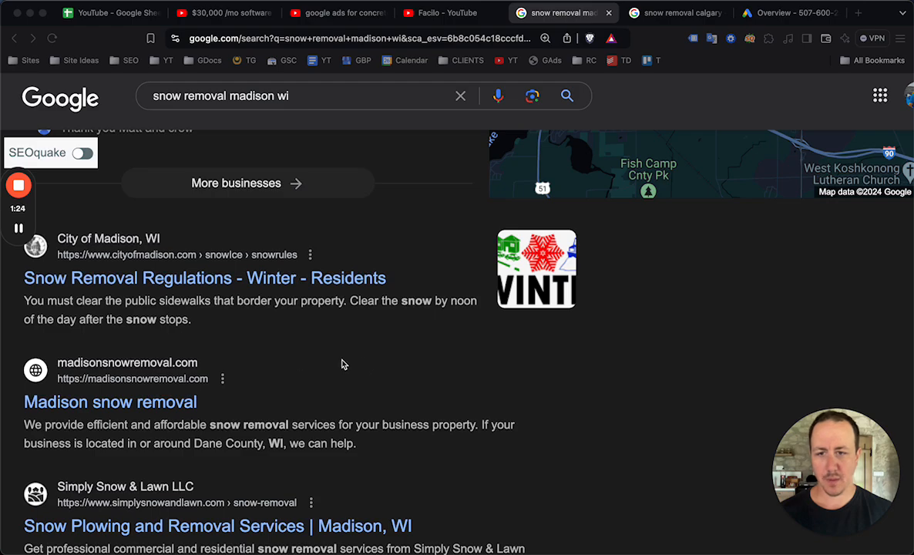
- Open the sponsored "Snow Removal & Ice Management - Lawn Care Madison" result in a new browser tab and switch to it
scroll(454, 362, "up", 10)
scroll(363, 360, "down", 2)
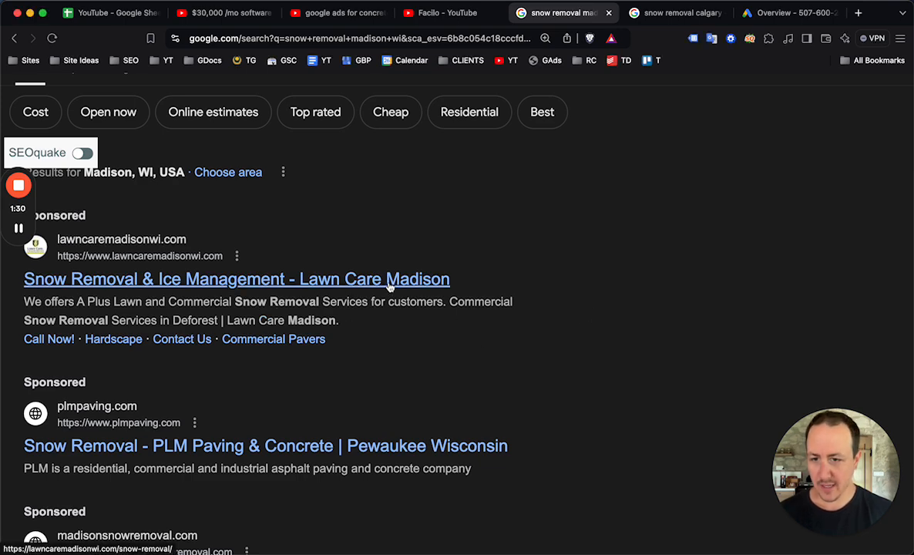
scroll(340, 283, "down", 1)
scroll(331, 285, "down", 1)
scroll(253, 302, "down", 2)
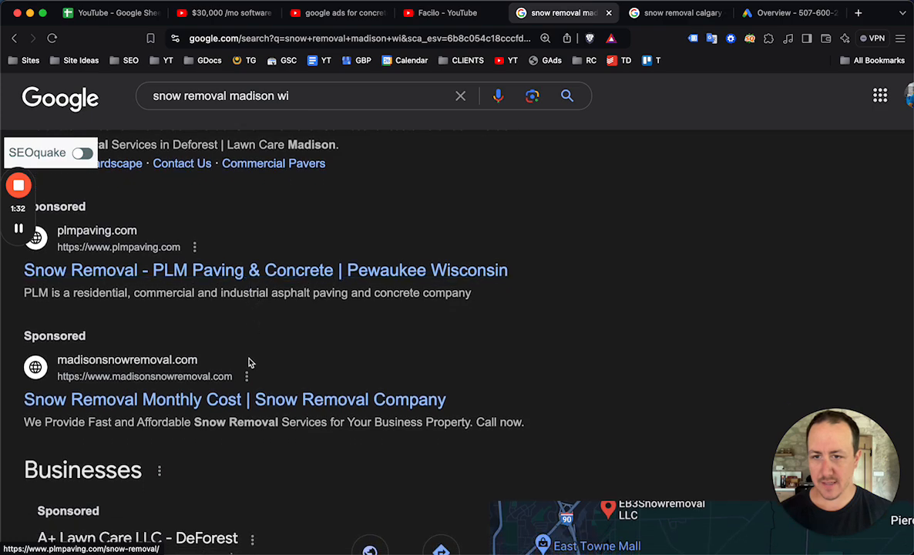
scroll(253, 377, "up", 5)
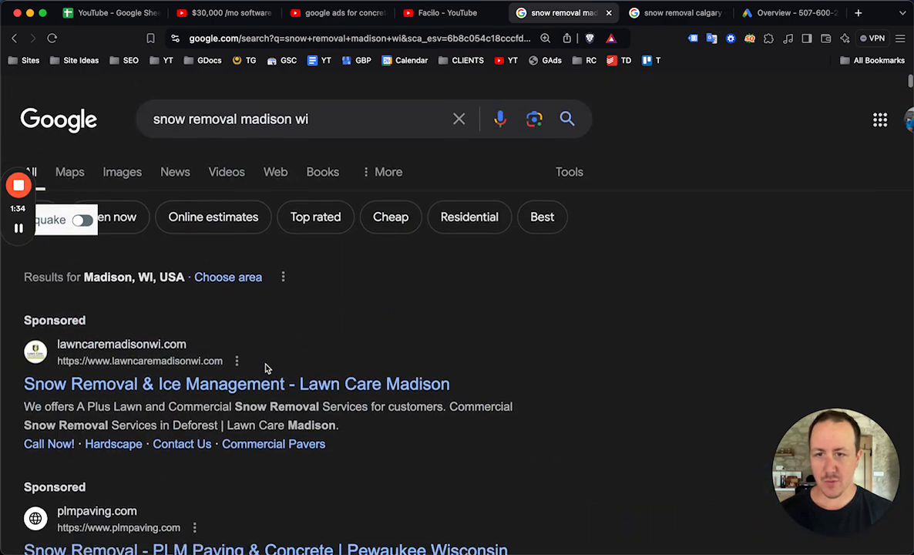
right_click(234, 379)
left_click(288, 300)
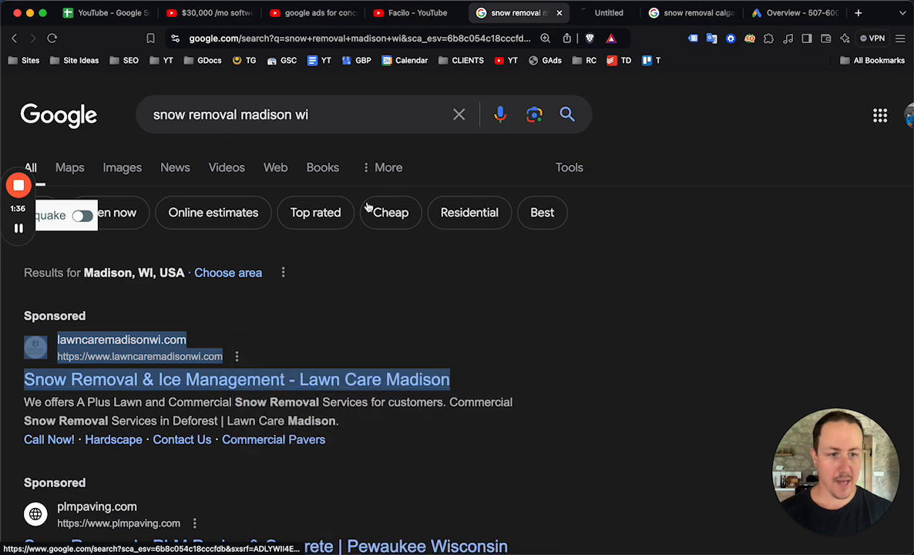
left_click(599, 14)
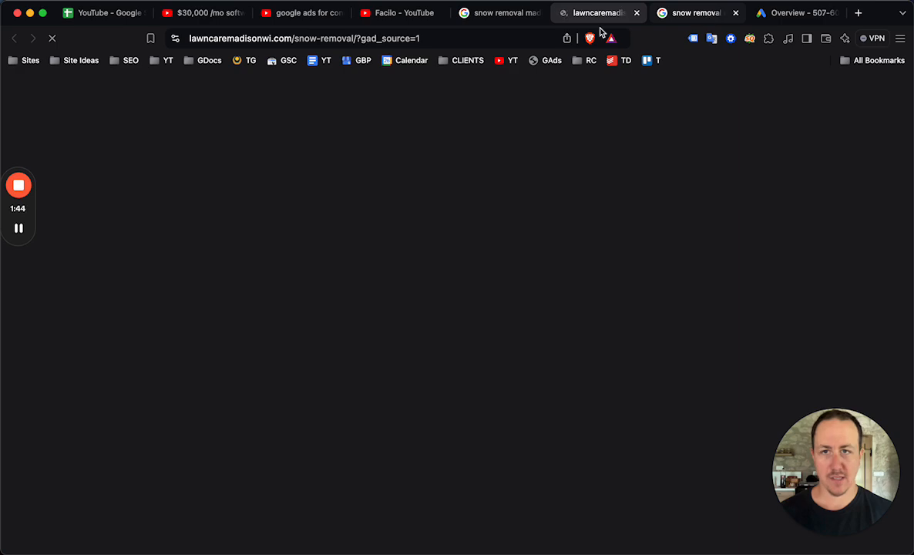
- Examine the sponsored ads and their advertised monthly prices in the existing Google results for "snow removal calgary"
left_click(688, 14)
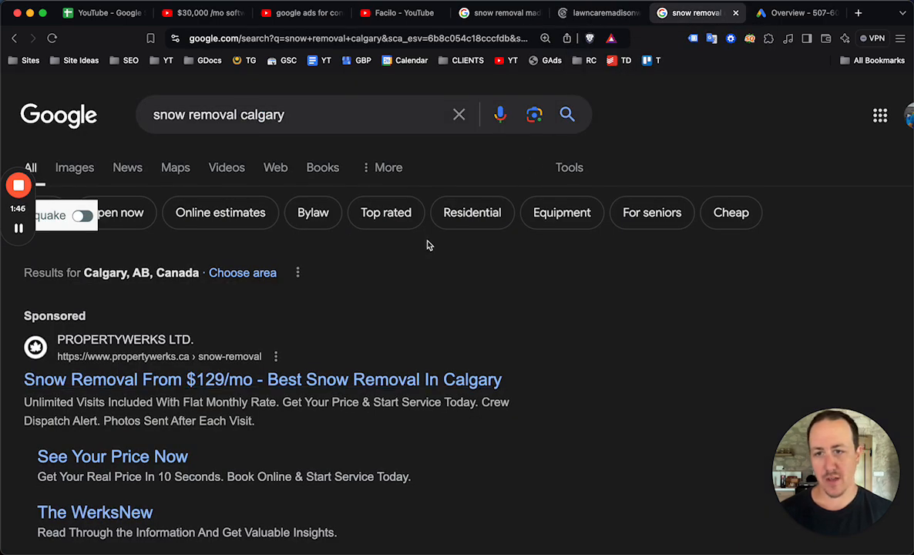
scroll(337, 221, "down", 3)
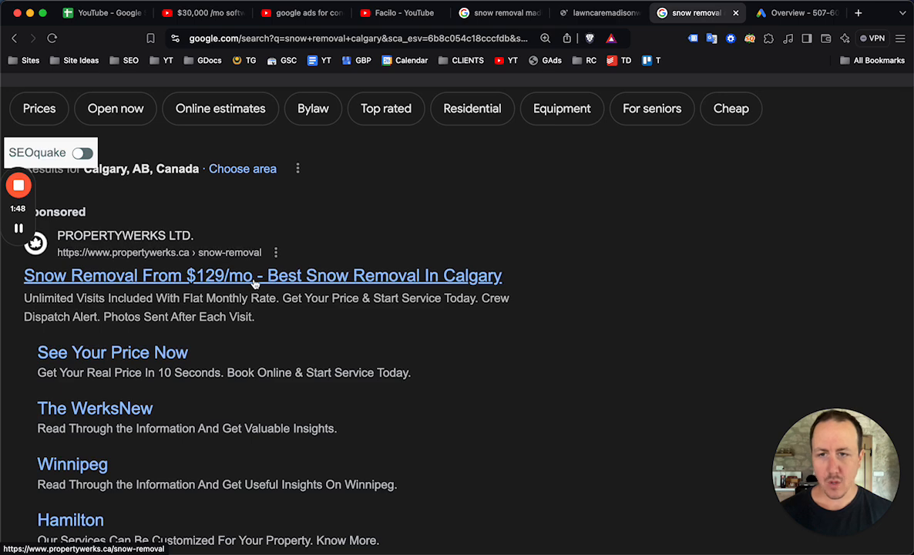
scroll(245, 199, "up", 2)
scroll(247, 212, "down", 5)
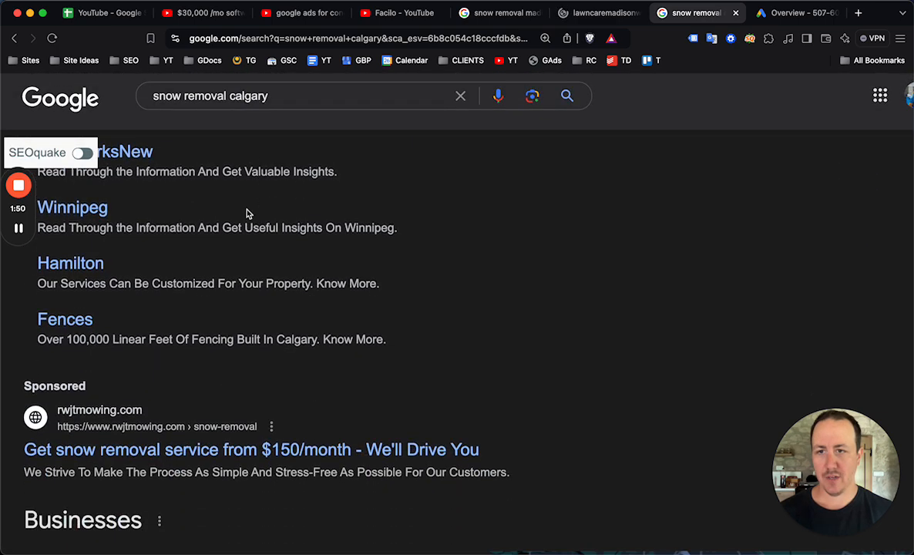
scroll(247, 213, "down", 3)
scroll(252, 230, "up", 5)
scroll(250, 233, "down", 3)
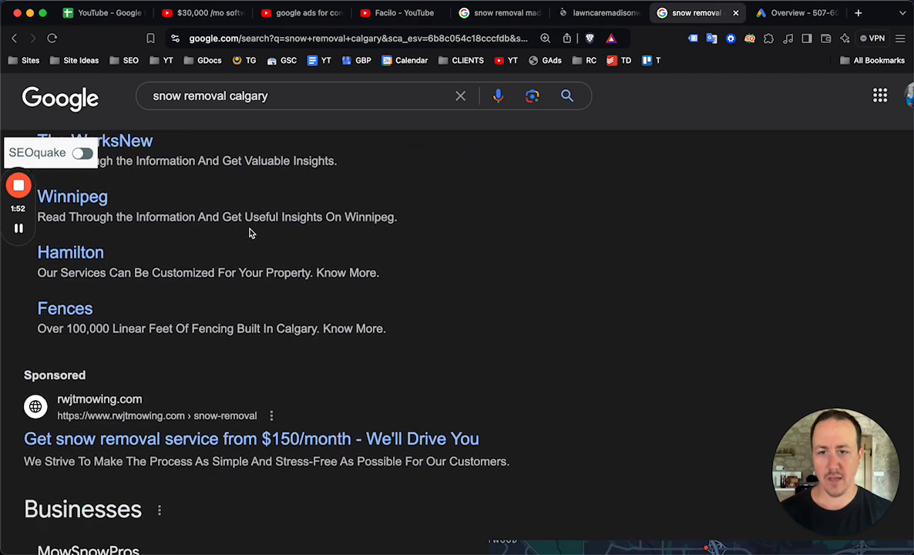
scroll(250, 233, "down", 3)
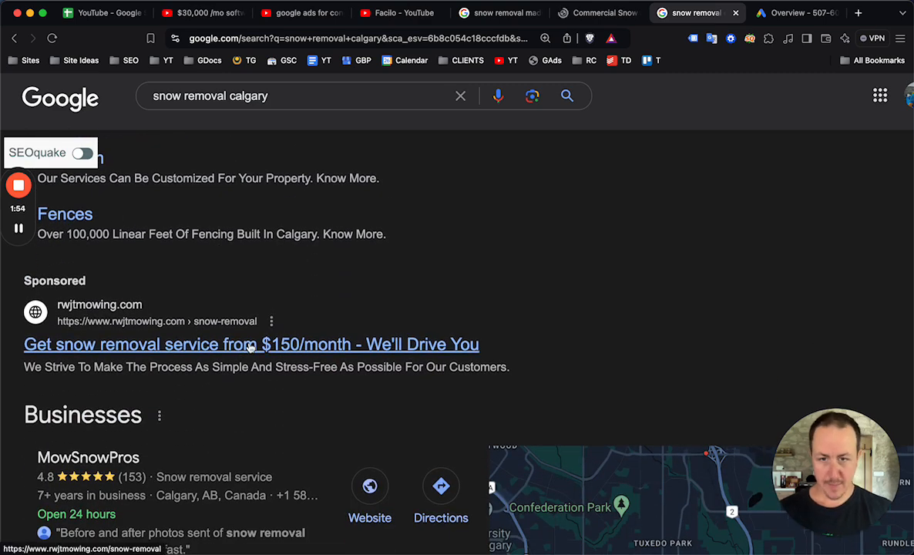
scroll(249, 347, "up", 4)
- Examine the local business listings and their review ratings in the Calgary snow removal results
scroll(261, 181, "down", 6)
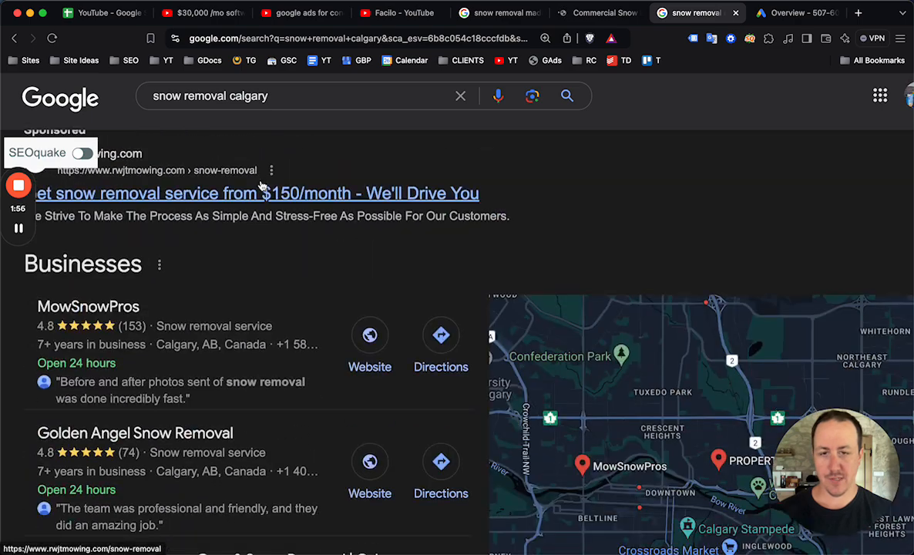
scroll(258, 185, "down", 4)
scroll(236, 232, "up", 2)
scroll(236, 239, "down", 1)
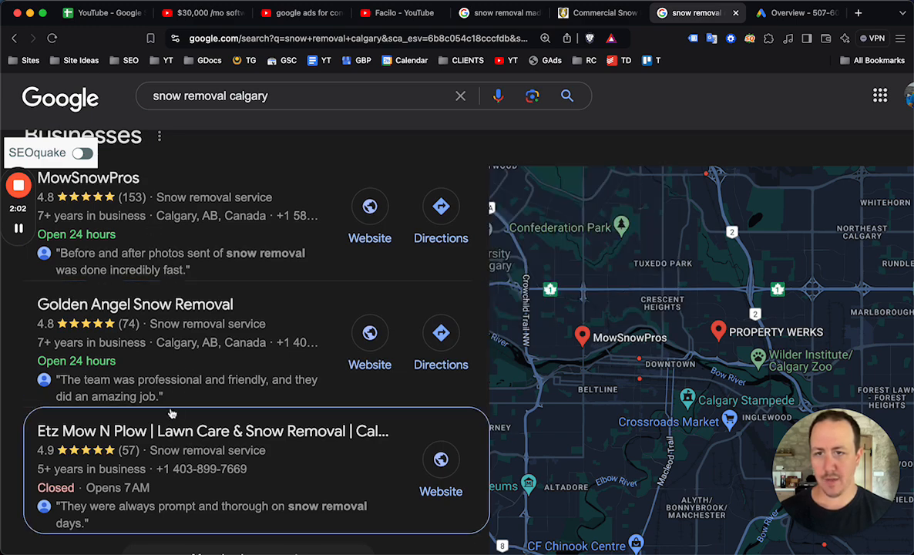
- Examine the organic website results beneath the local business listings for Calgary snow removal
scroll(177, 370, "down", 6)
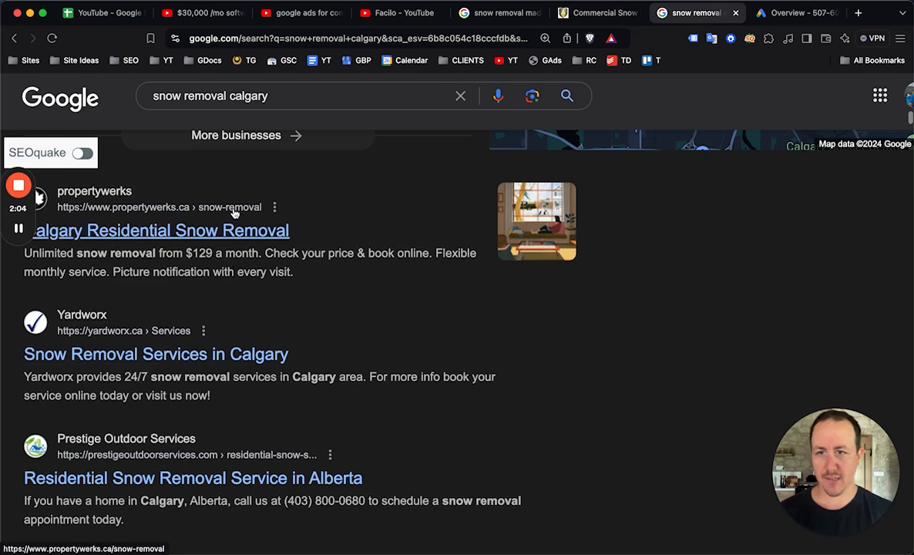
scroll(286, 210, "down", 3)
scroll(286, 204, "down", 8)
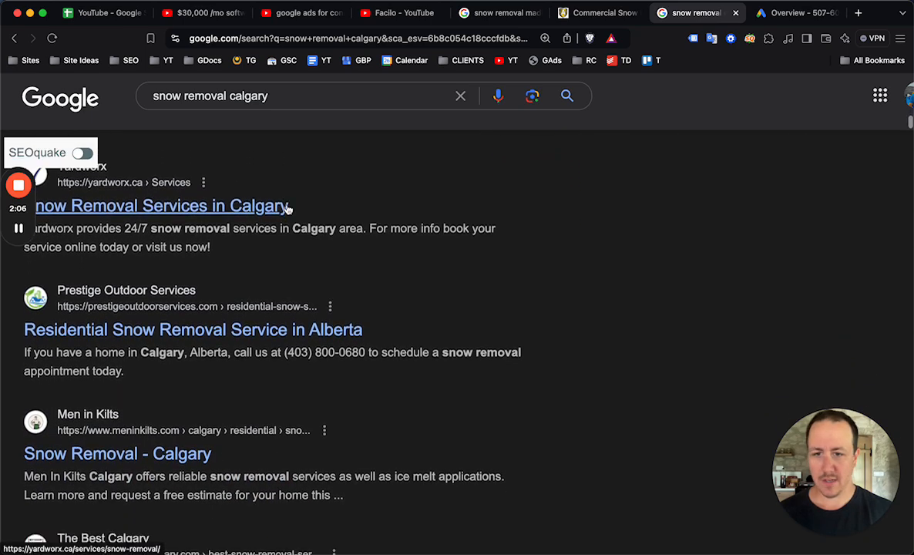
scroll(294, 276, "down", 2)
scroll(274, 272, "down", 2)
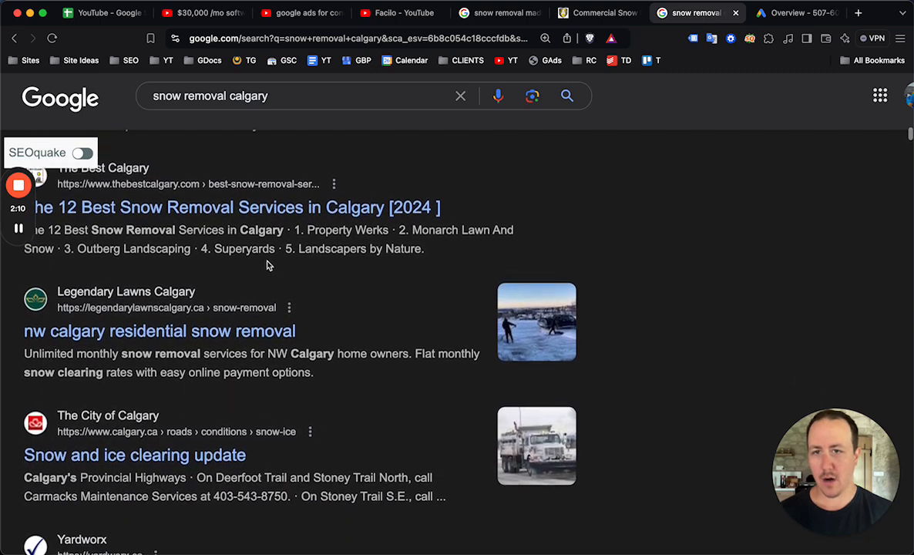
scroll(265, 240, "up", 1)
scroll(254, 277, "down", 7)
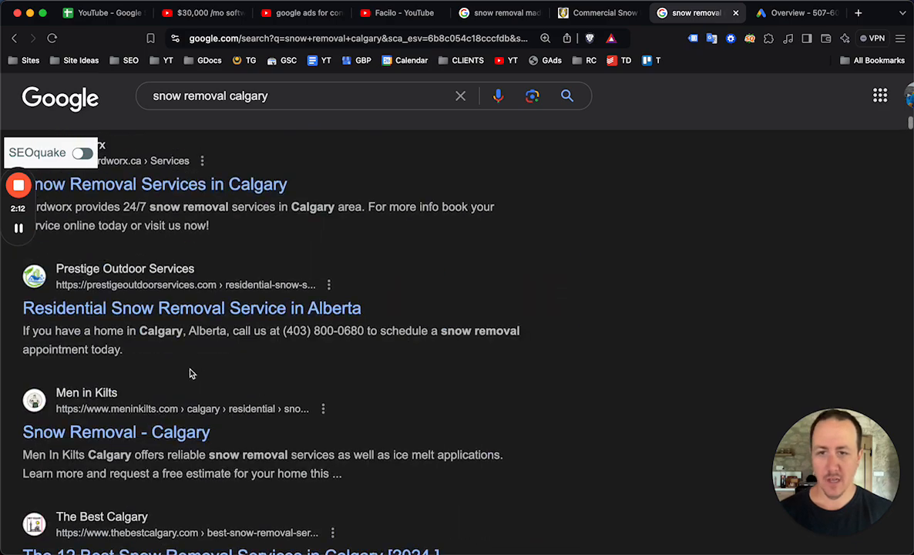
scroll(231, 324, "up", 15)
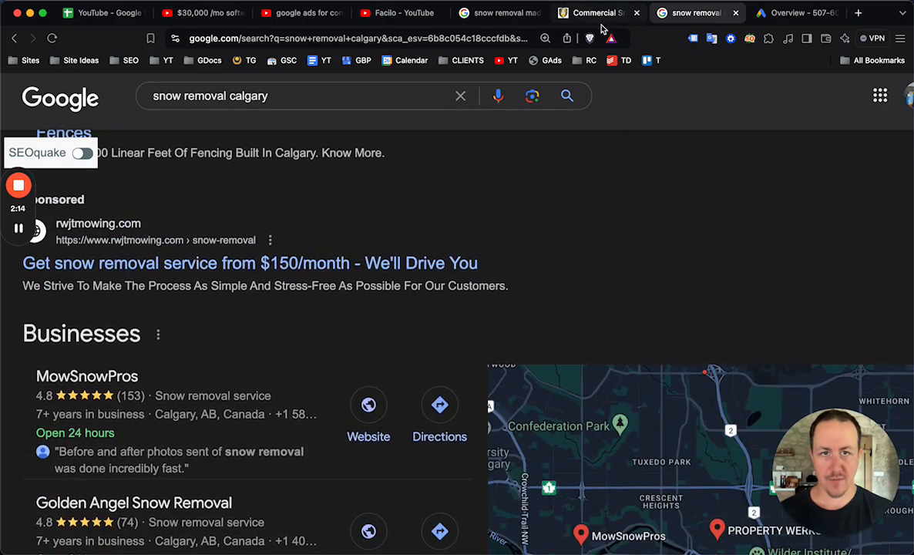
- Review the lawncaremadisonwi.com snow removal landing page, including its contact options and service sections
left_click(602, 20)
scroll(487, 312, "down", 7)
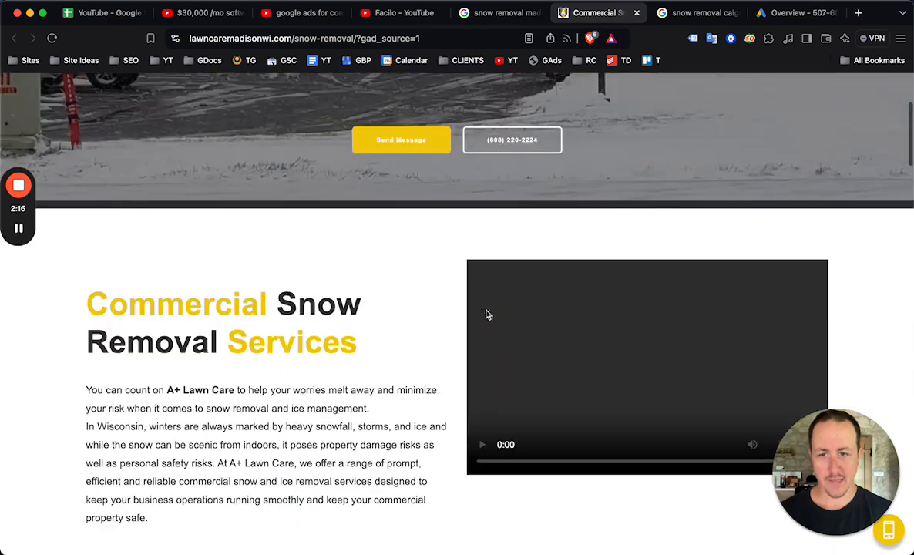
scroll(426, 327, "up", 7)
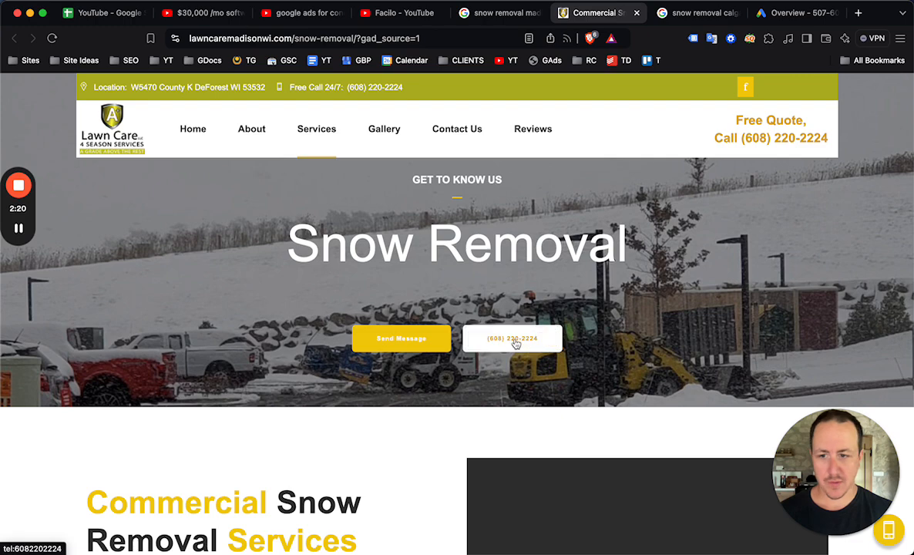
scroll(672, 167, "down", 6)
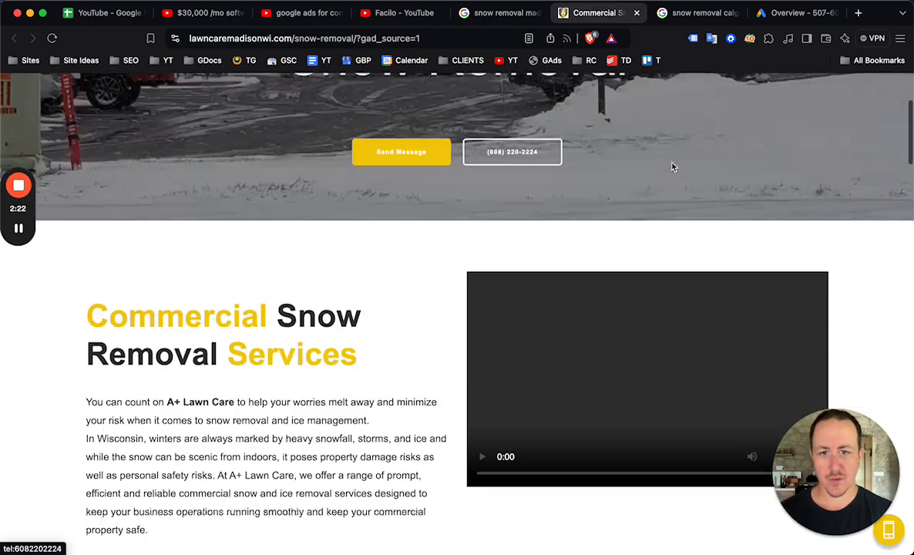
scroll(590, 290, "up", 3)
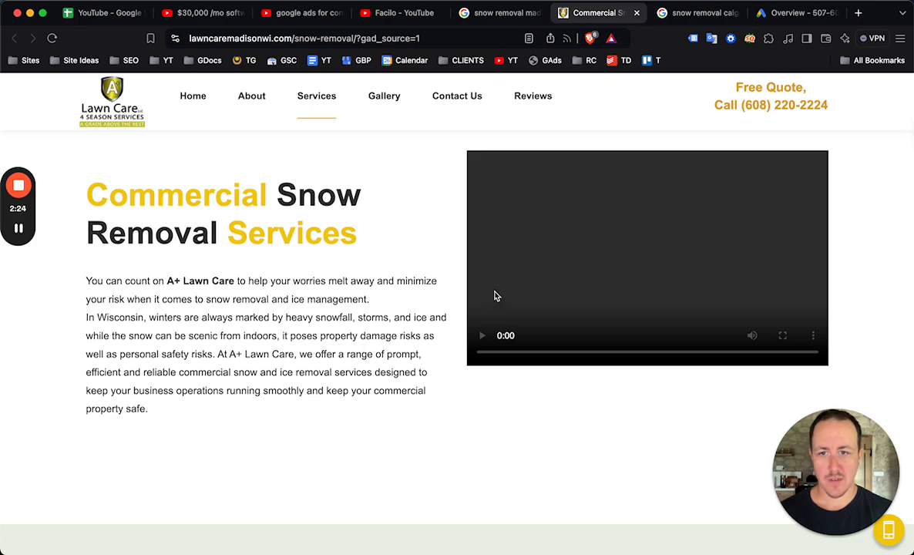
scroll(496, 296, "down", 4)
scroll(496, 296, "down", 15)
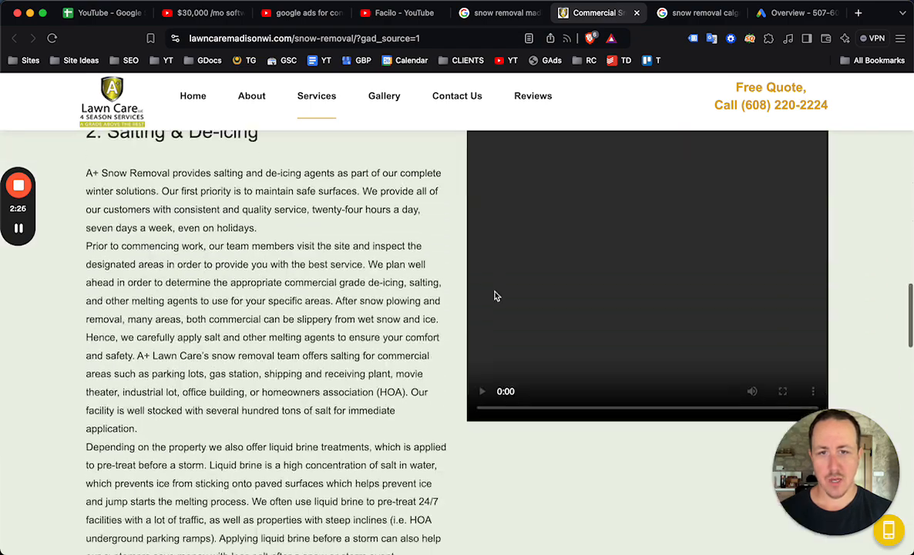
scroll(496, 296, "down", 8)
scroll(495, 296, "up", 20)
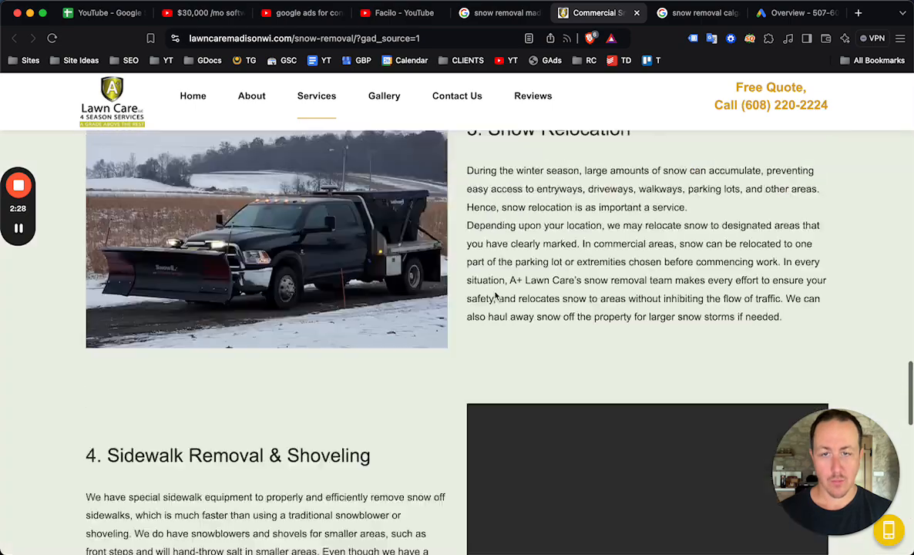
scroll(496, 296, "up", 10)
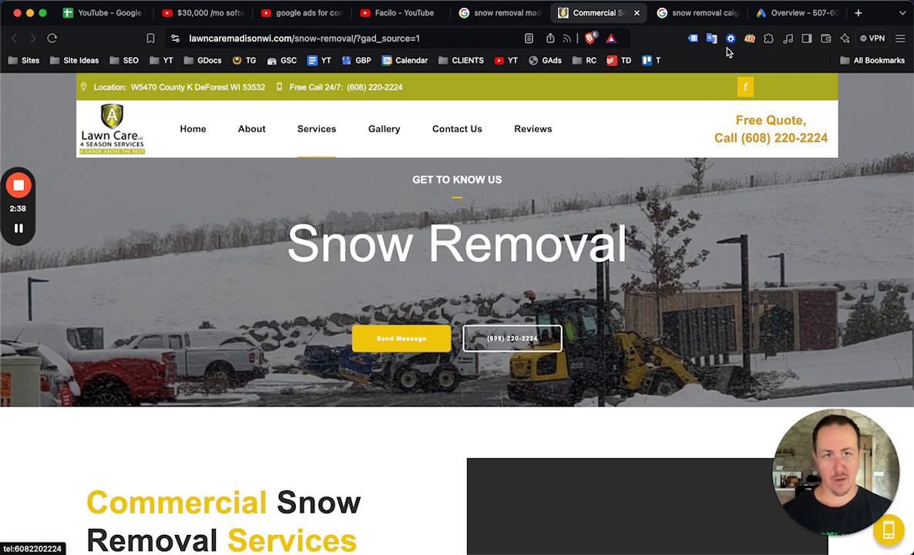
- Switch to Google Ads and start creating a new campaign
left_click(797, 13)
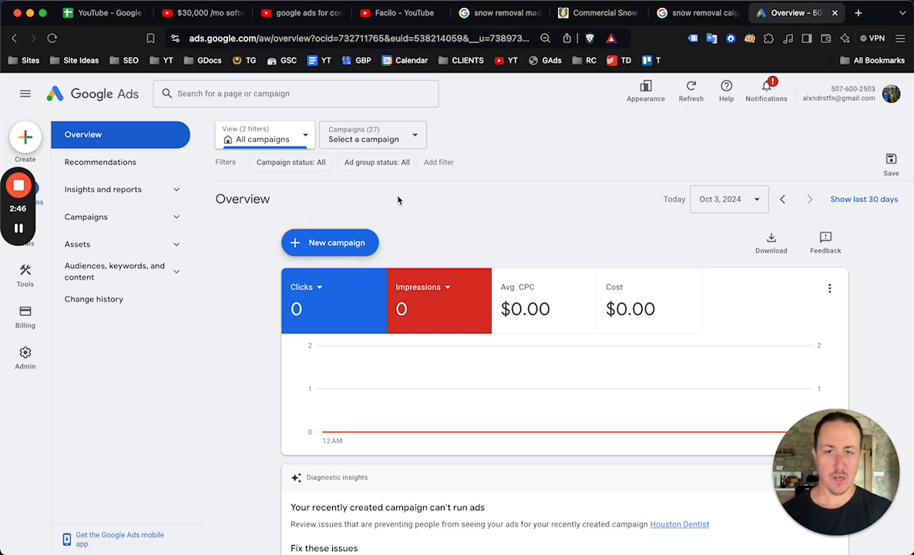
left_click(336, 243)
left_click(339, 250)
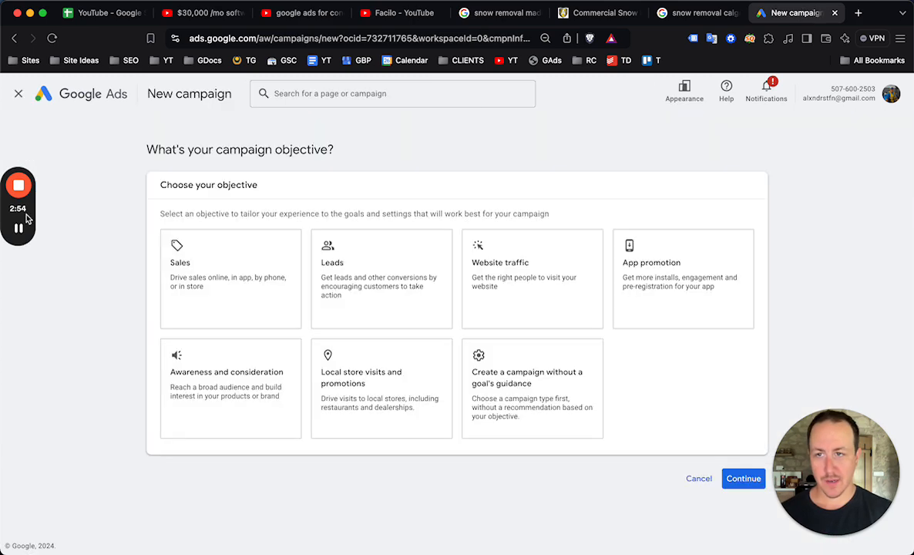
left_click_drag(27, 218, 901, 392)
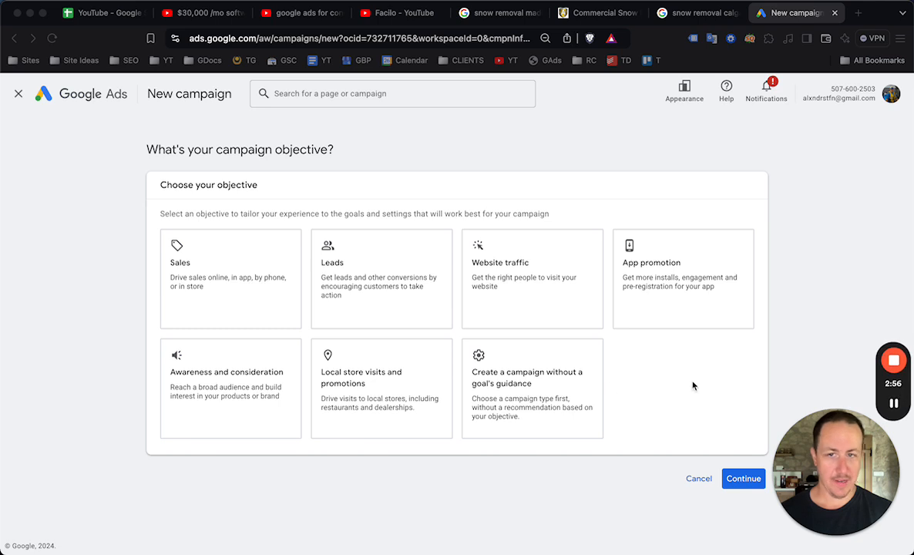
- Choose Leads as the campaign objective, keep the Page views conversion goal, and select the Search campaign type
left_click(373, 256)
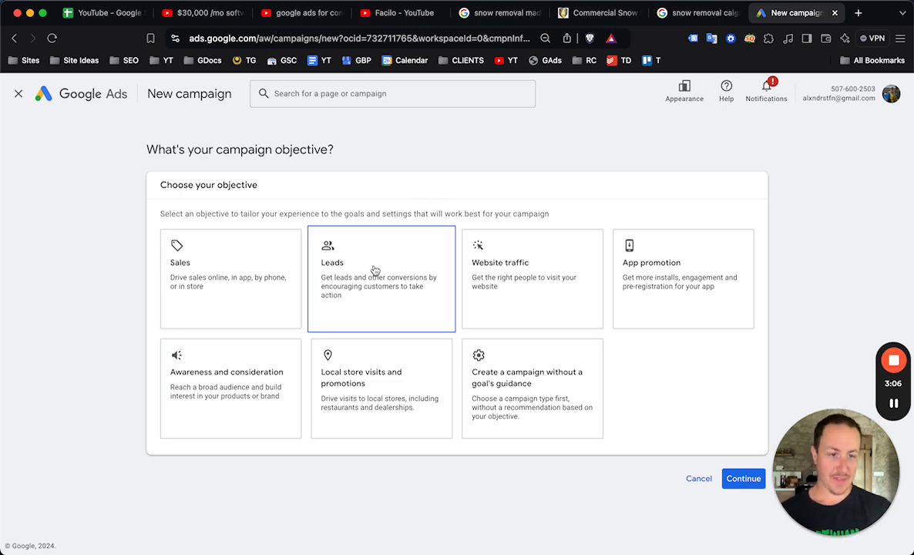
left_click(353, 280)
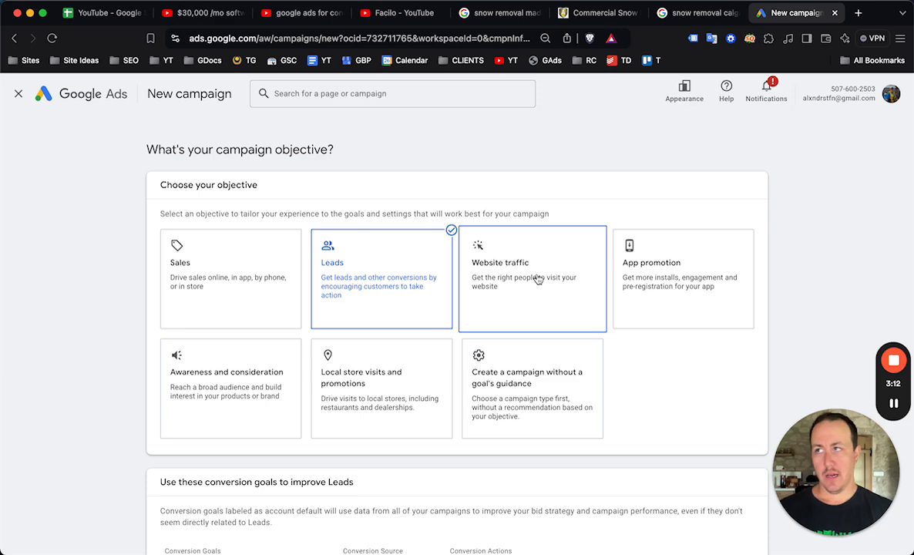
scroll(538, 279, "down", 3)
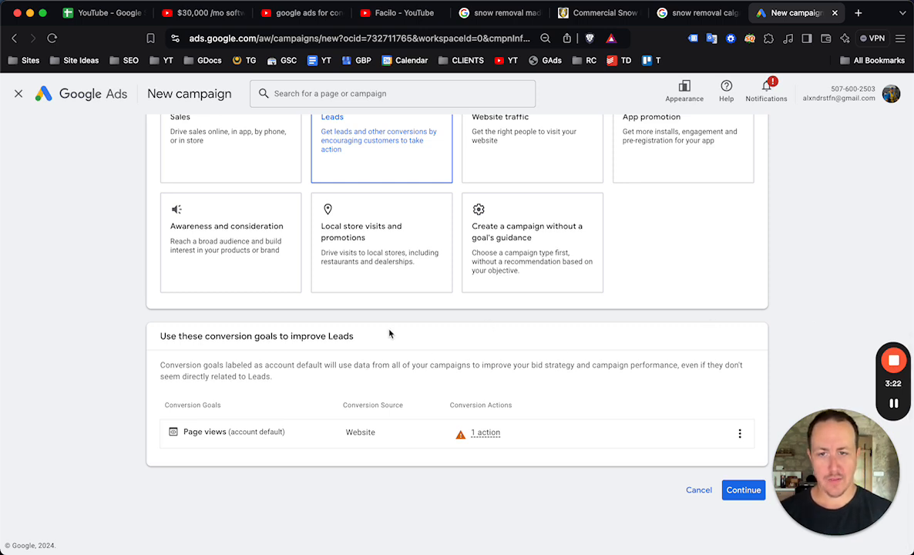
left_click(746, 491)
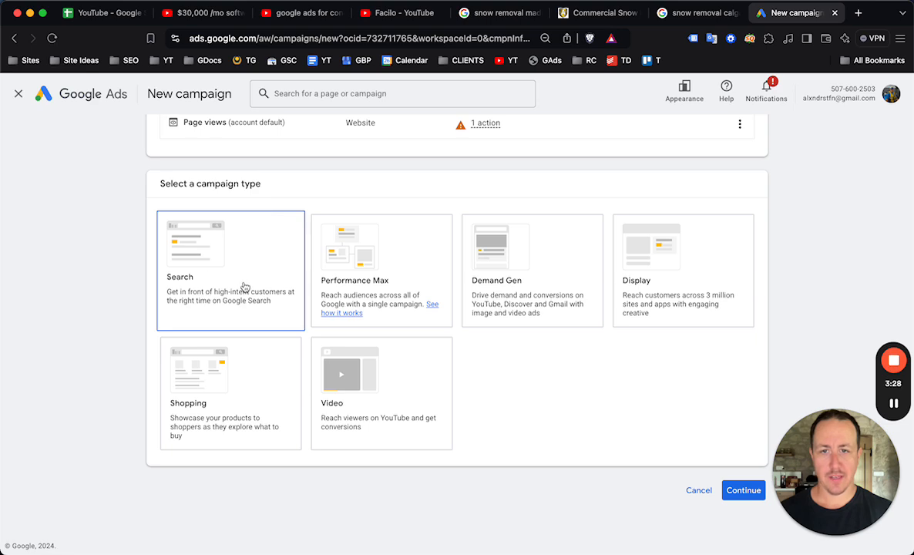
left_click(245, 287)
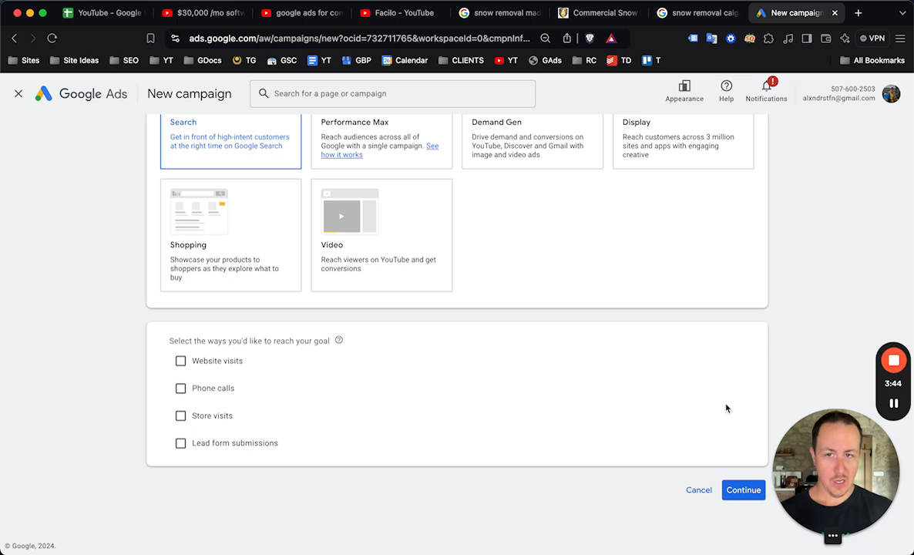
left_click(744, 492)
- Name the campaign "Snow Removal (Calgary)" and start it as a new campaign instead of finishing a saved draft
scroll(306, 345, "down", 2)
double_click(193, 420)
left_click(194, 419)
triple_click(193, 420)
type("Sn")
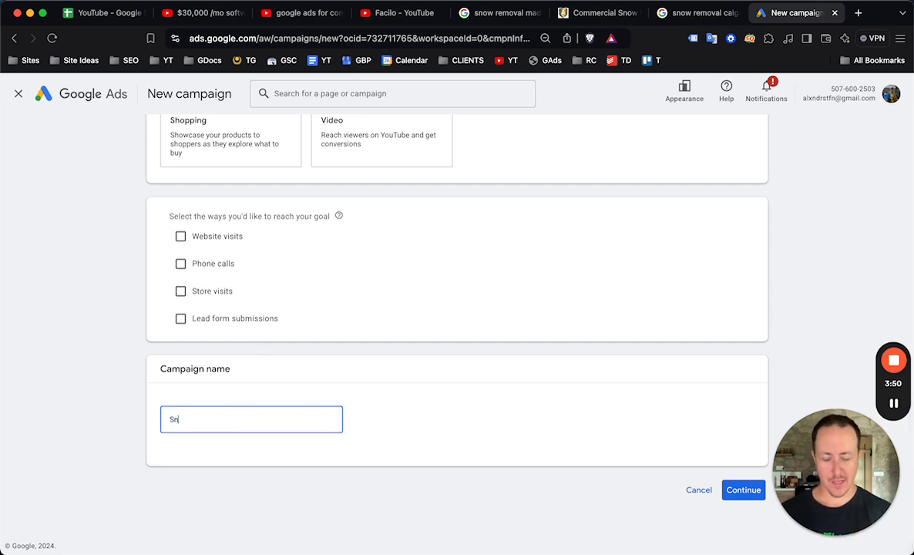
type("ow Removal (Calgary)")
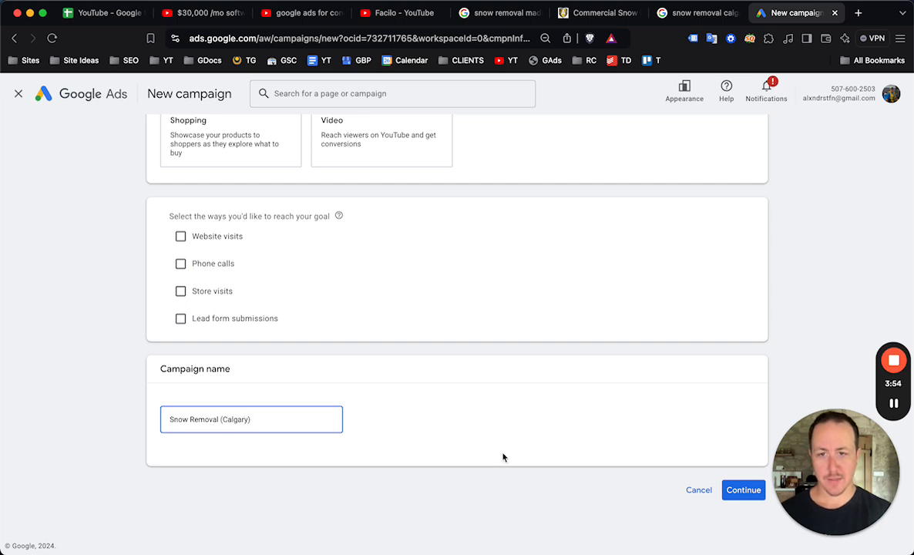
left_click(739, 491)
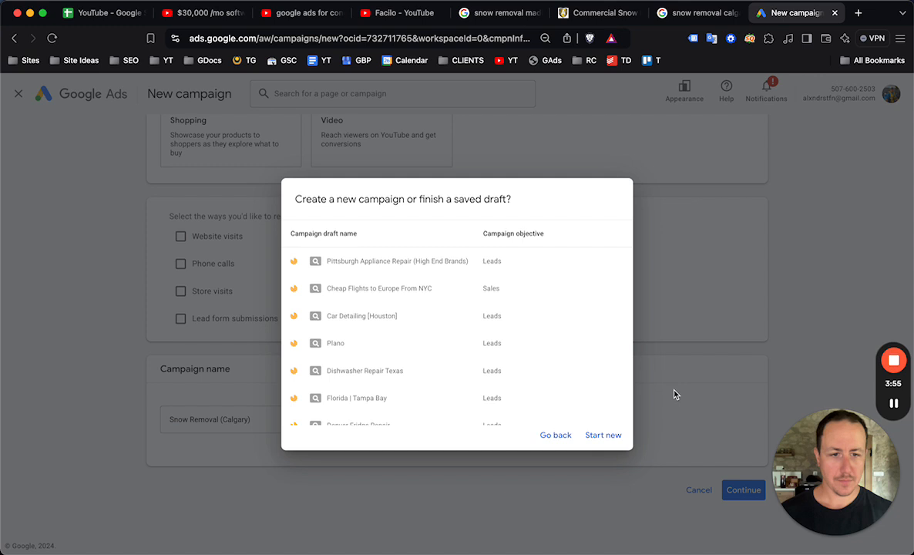
left_click(598, 435)
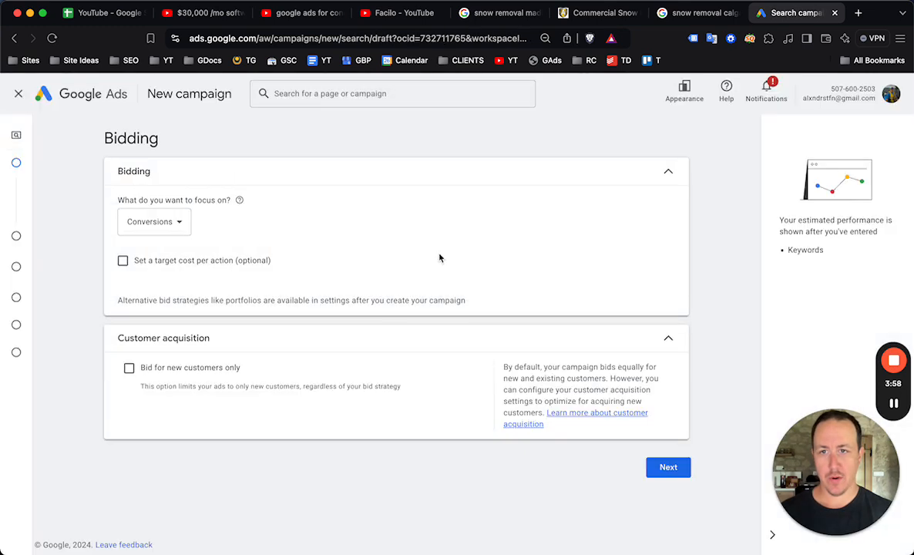
- Set the bidding focus to Clicks
left_click(176, 223)
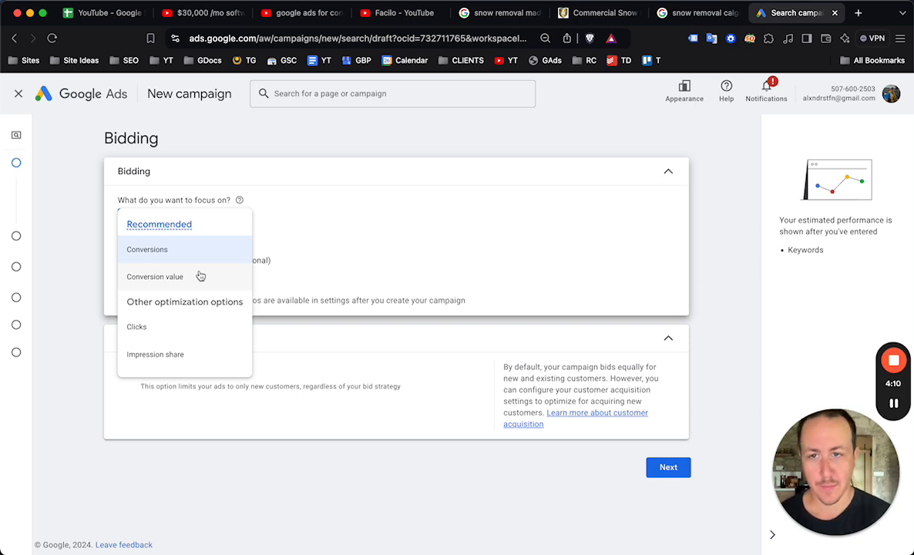
left_click(189, 328)
left_click(146, 265)
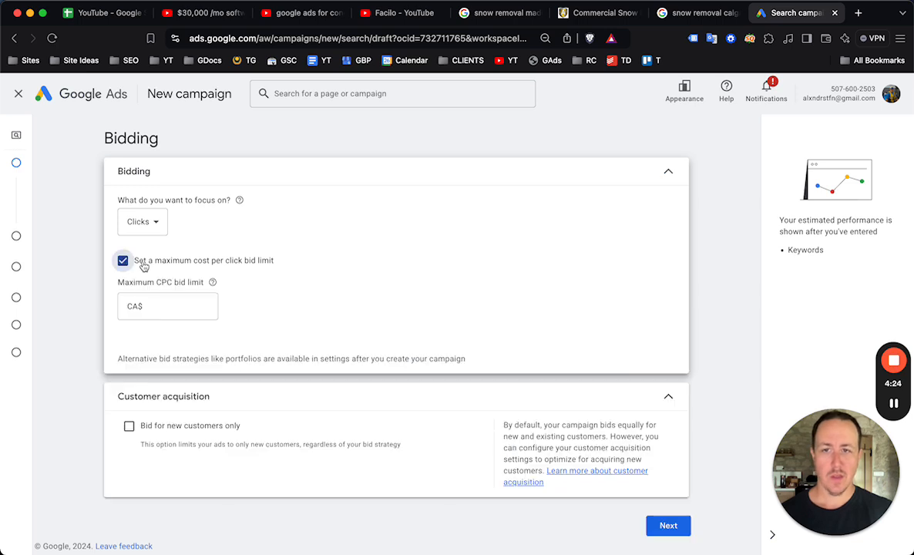
left_click(171, 315)
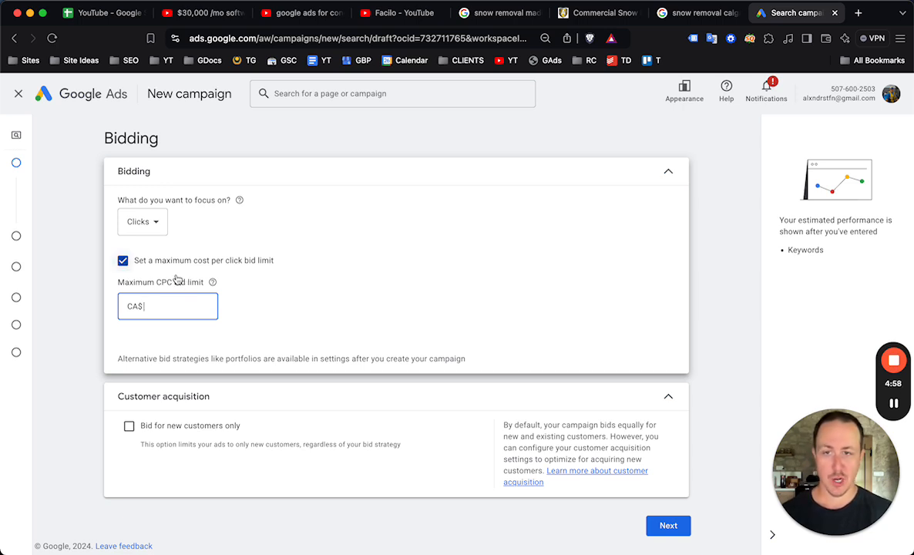
left_click(121, 260)
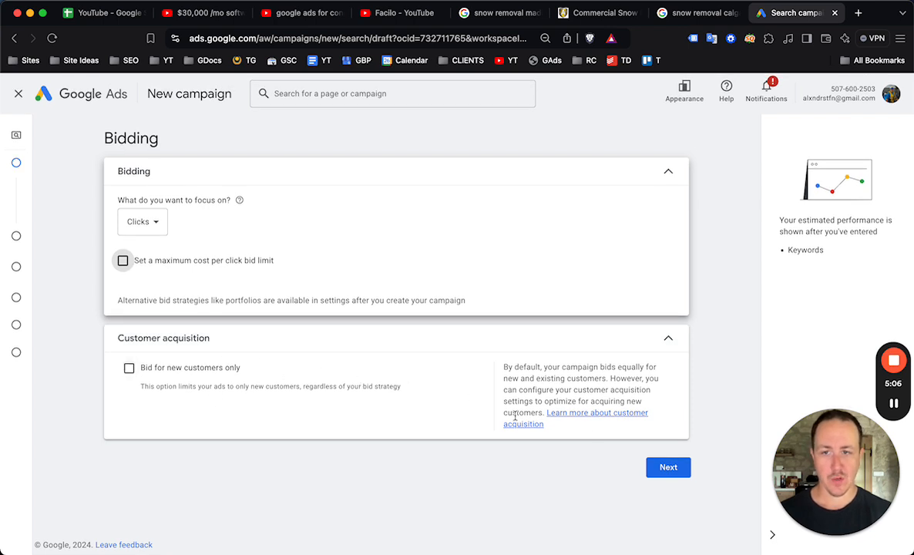
- Proceed to the campaign settings and exclude both the Google Search Partners Network and the Google Display Network
left_click(667, 467)
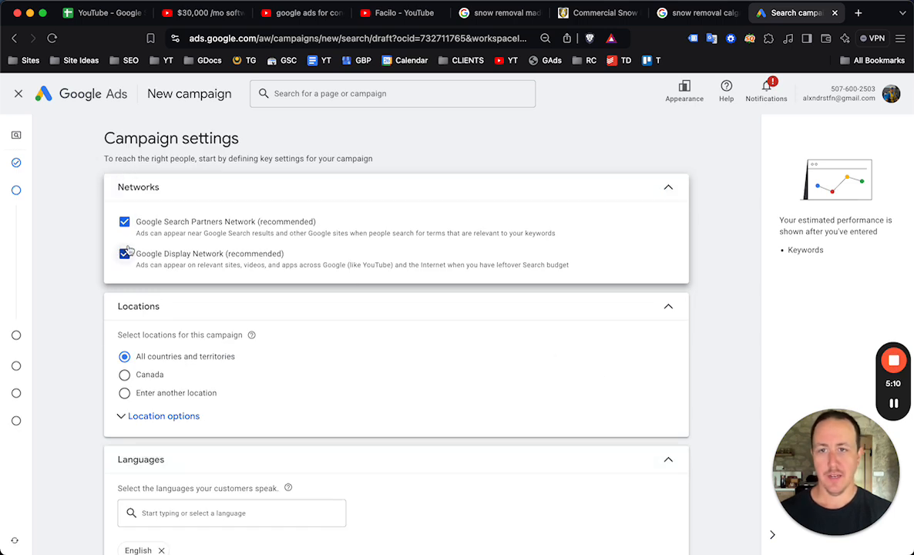
left_click(124, 222)
left_click(124, 254)
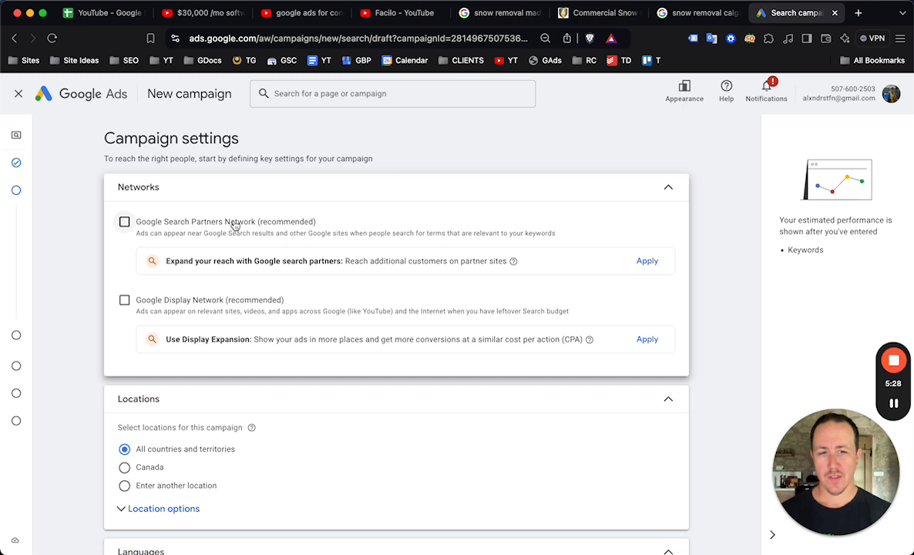
- Set the campaign to use another location, look up Calgary, and limit targeting to Presence: people in or regularly in the included locations
scroll(235, 224, "down", 5)
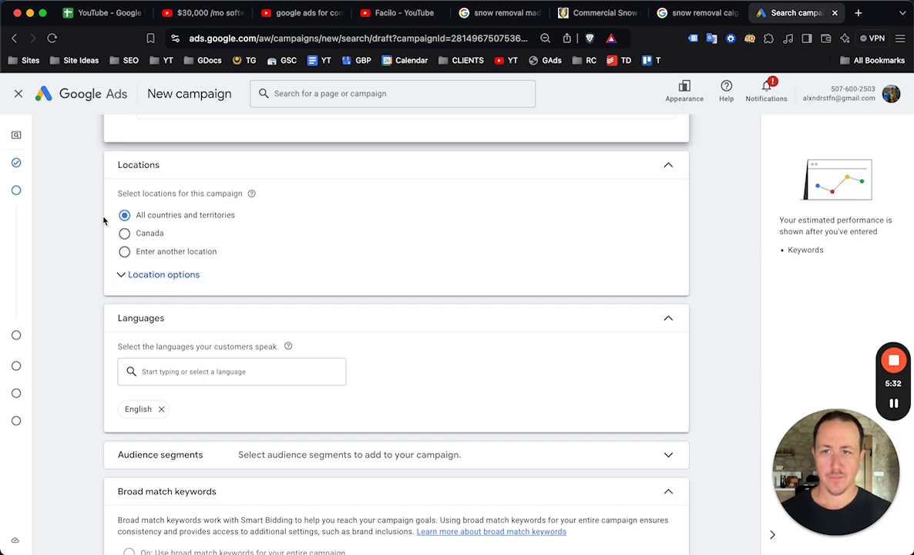
left_click(125, 253)
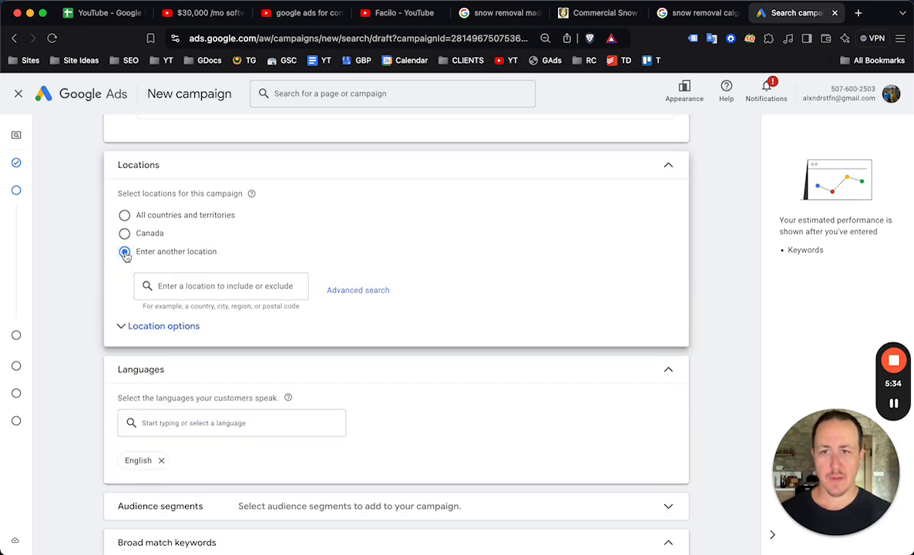
type("C")
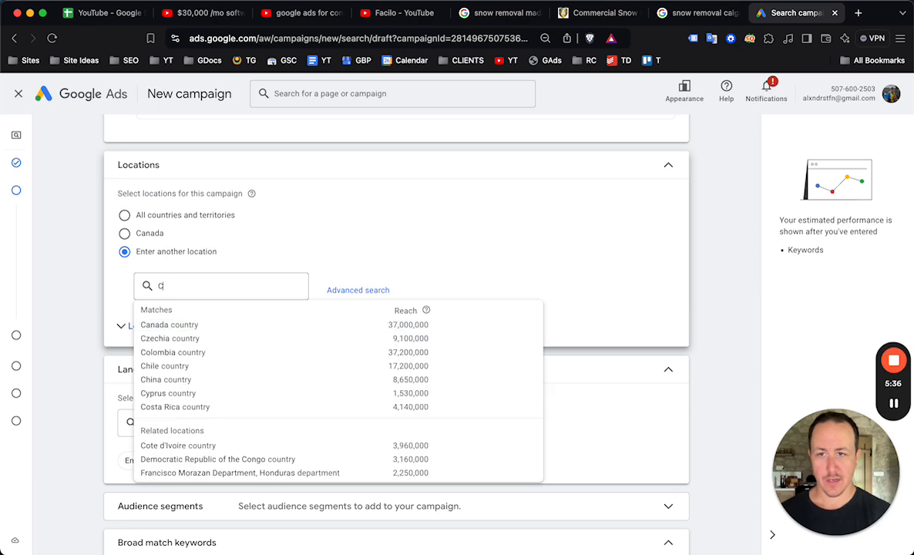
type("algary")
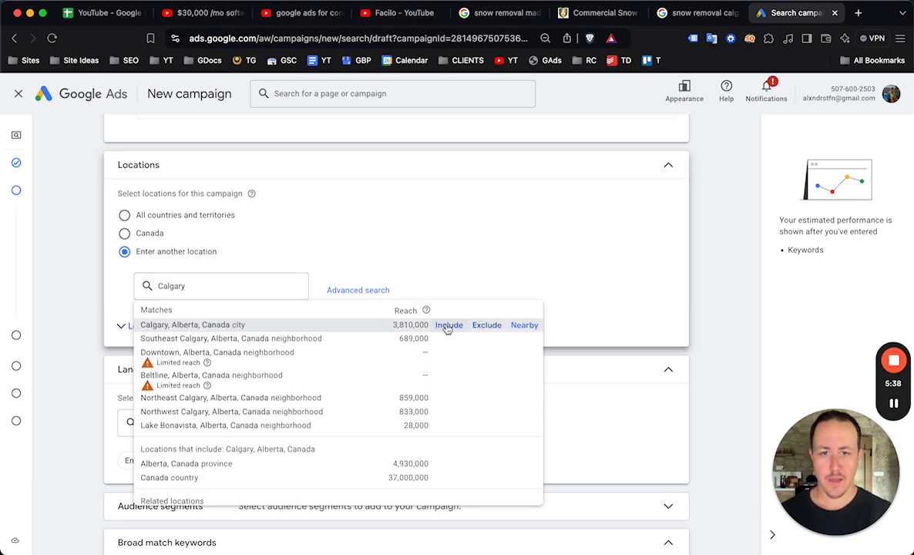
left_click(742, 332)
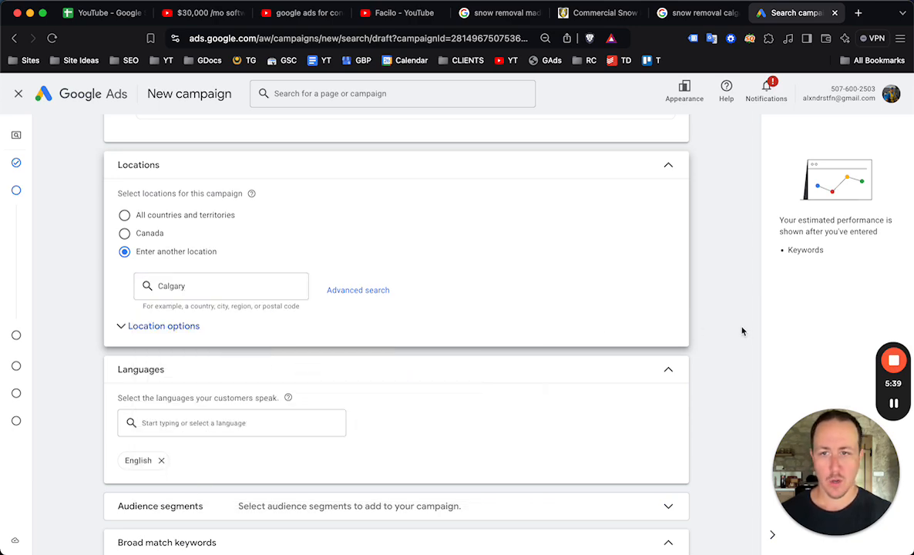
left_click(162, 326)
left_click(124, 389)
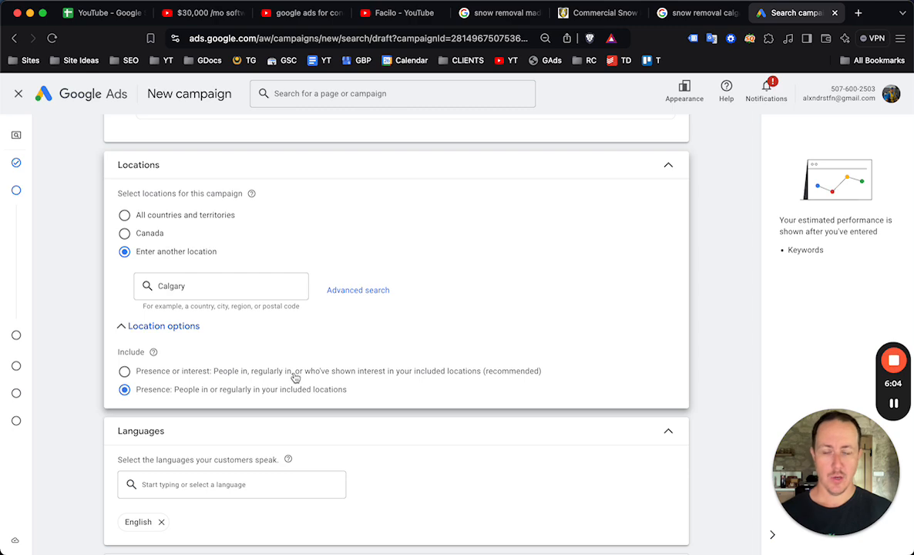
- Clear the Calgary location entry and open the advanced location search
left_click(239, 288)
key("super+a")
key("BackSpace")
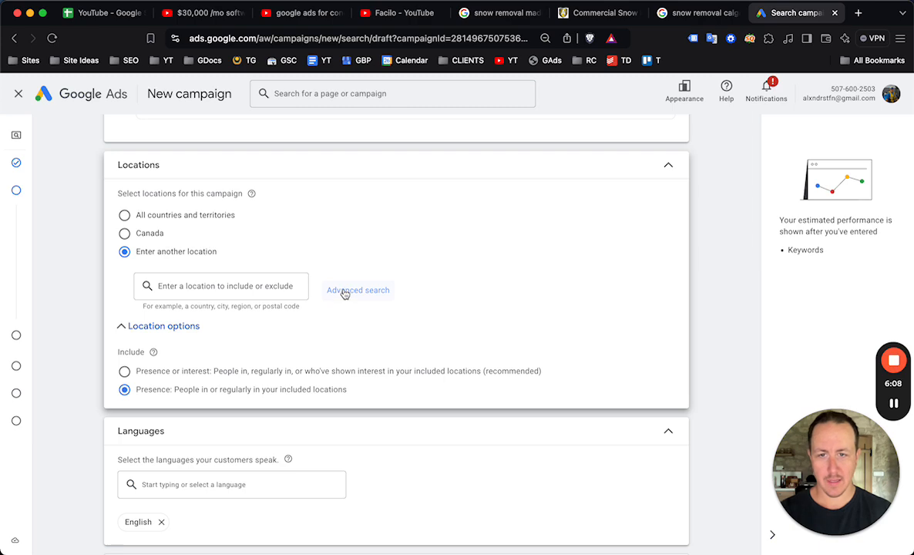
left_click(358, 291)
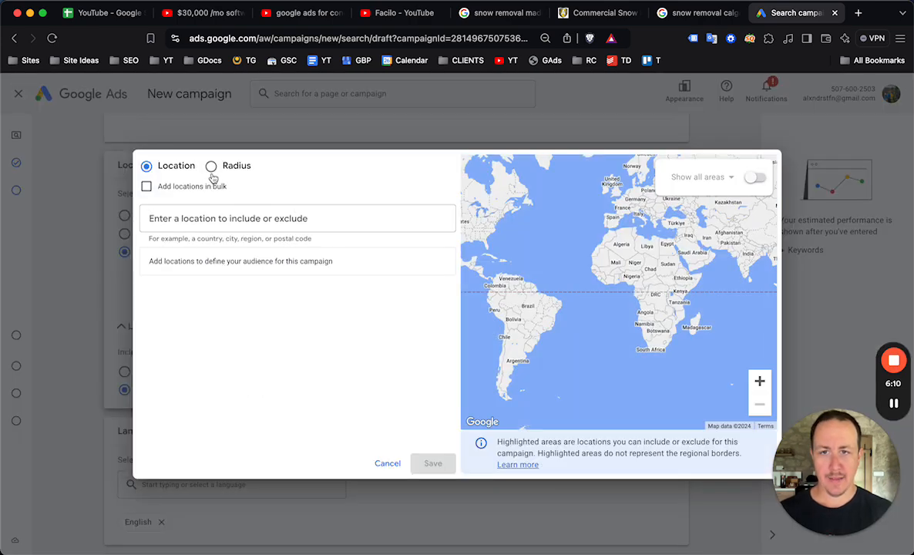
left_click(253, 219)
type("calgary")
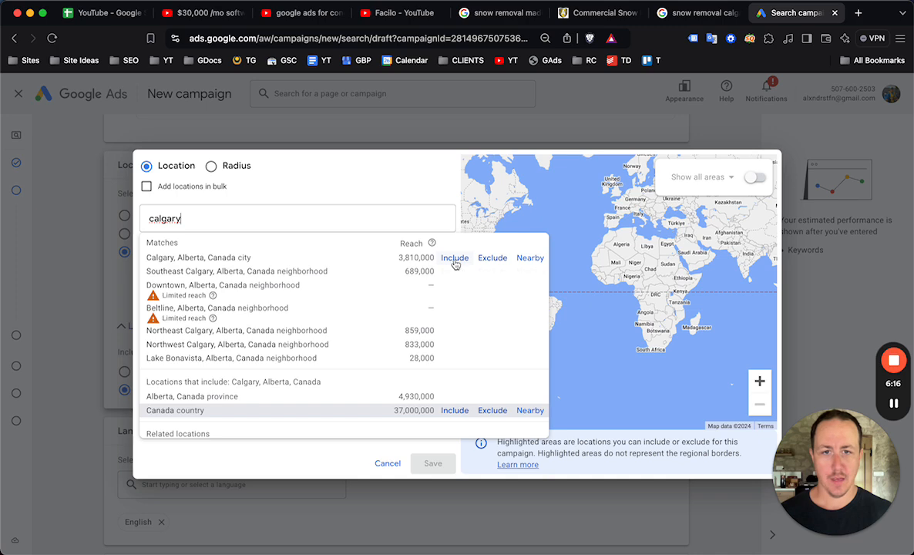
left_click(455, 258)
scroll(653, 304, "up", 1)
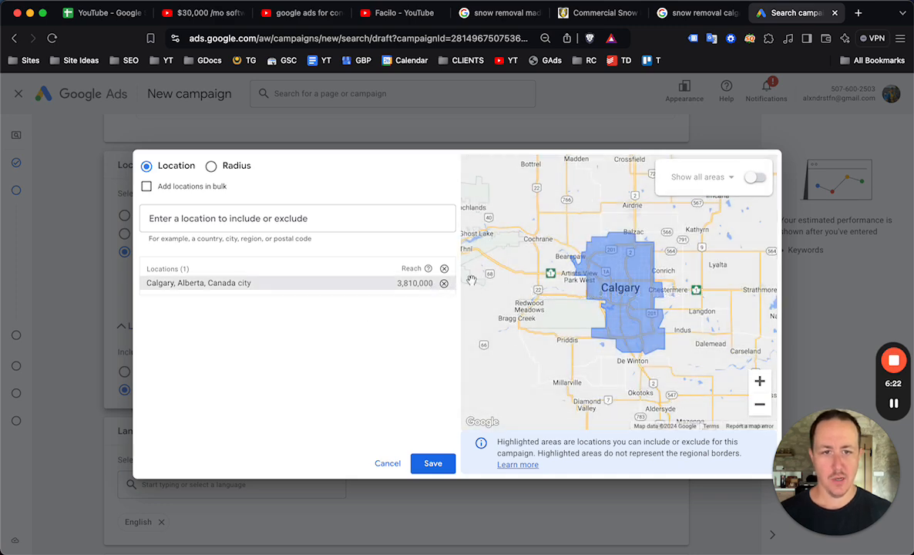
left_click_drag(667, 247, 632, 261)
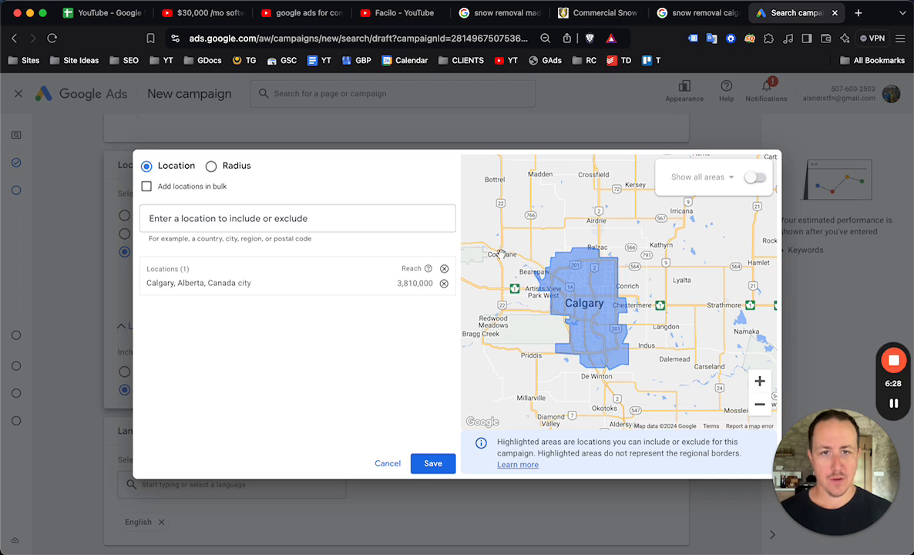
left_click(444, 284)
- Add a radius target of 20 km around Calgary, AB, using kilometres as the unit
left_click(210, 168)
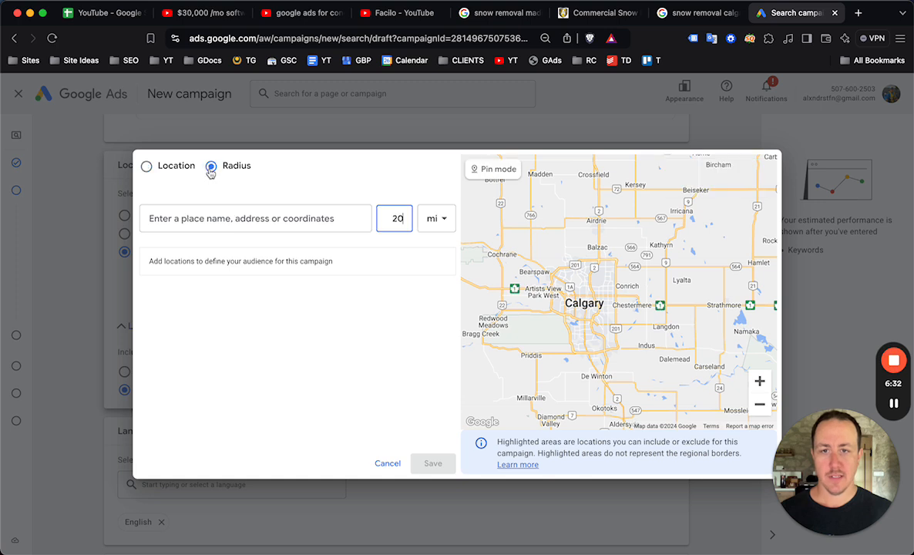
left_click(430, 217)
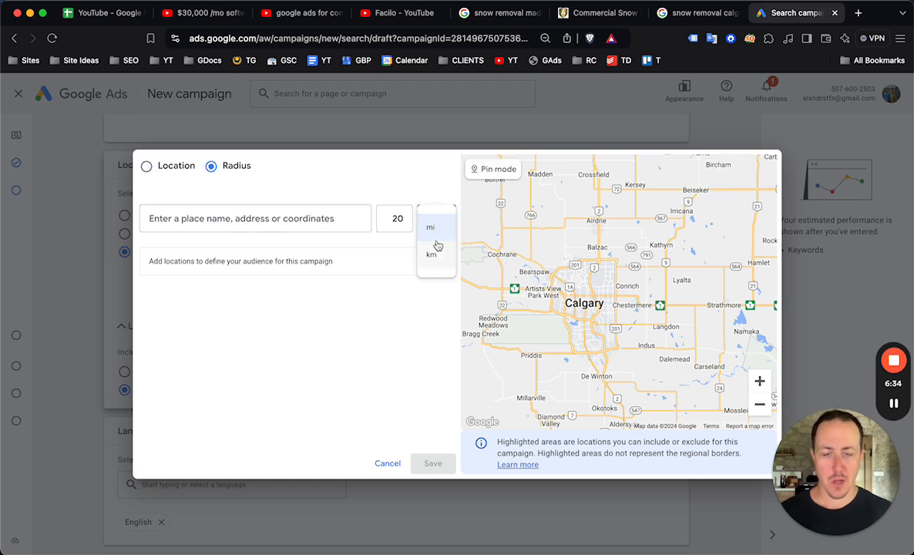
left_click(433, 252)
left_click(261, 218)
type("ca")
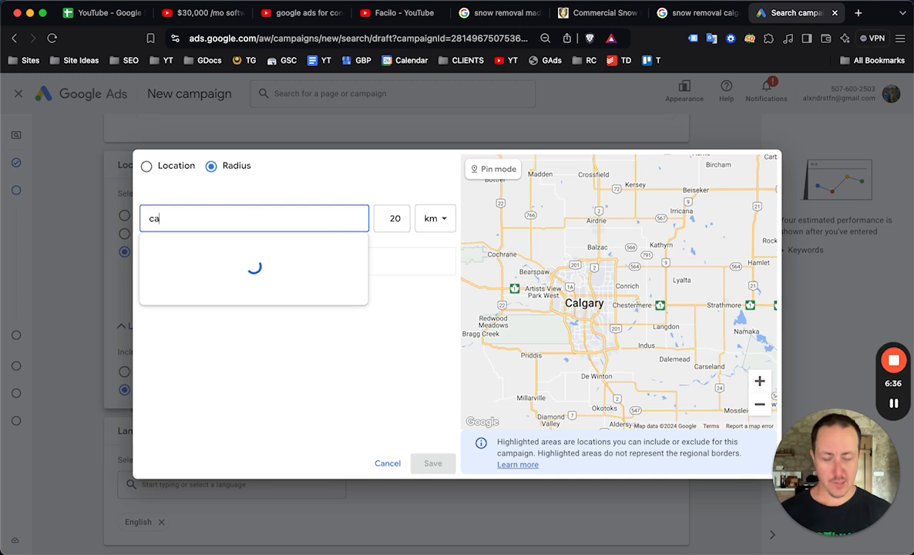
type("lgary")
left_click(395, 264)
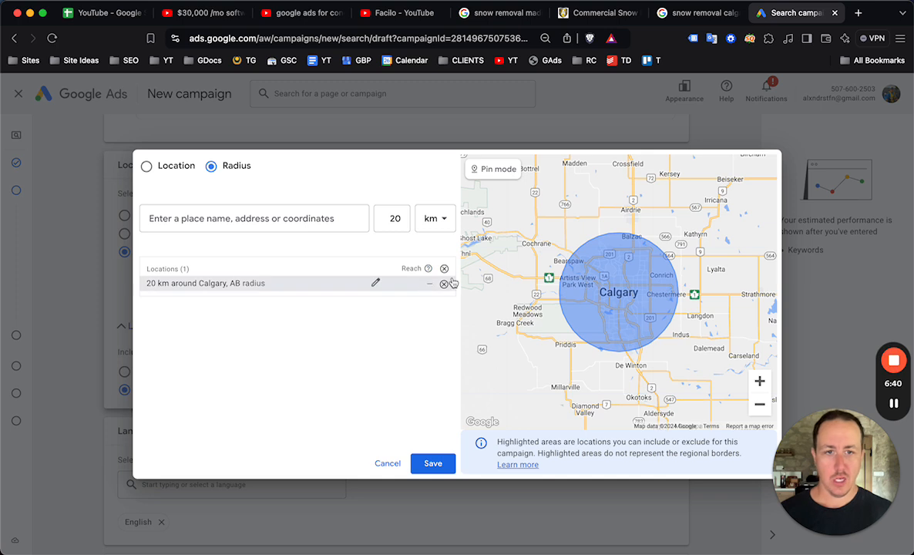
- Set the radius of the Calgary location target to 45 km
left_click(375, 283)
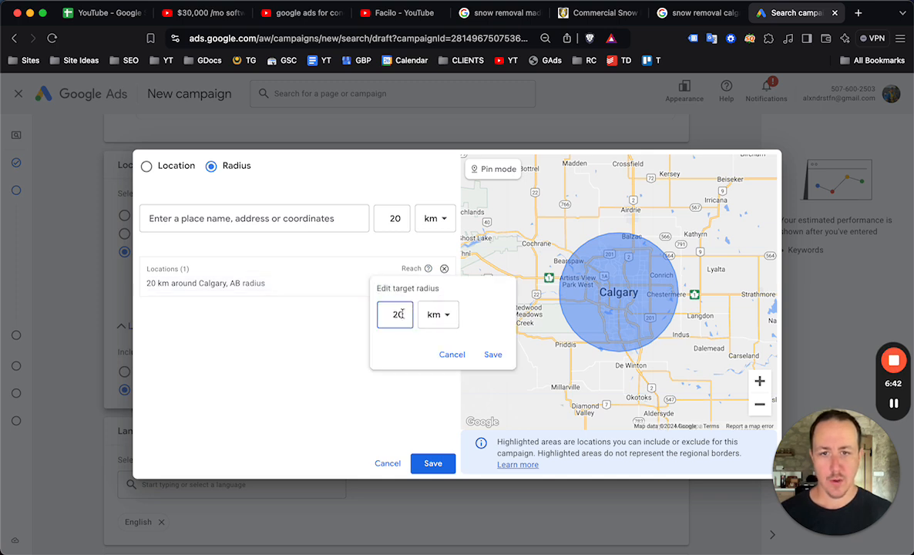
key("BackSpace")
type("45")
left_click(492, 354)
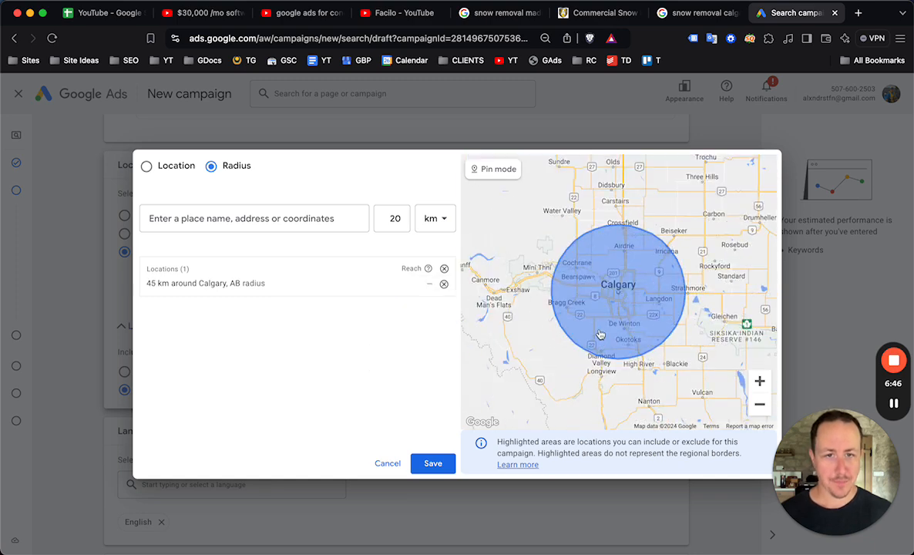
- Set the radius of the Calgary location target to 50 km and save the location targeting
left_click_drag(702, 241, 676, 170)
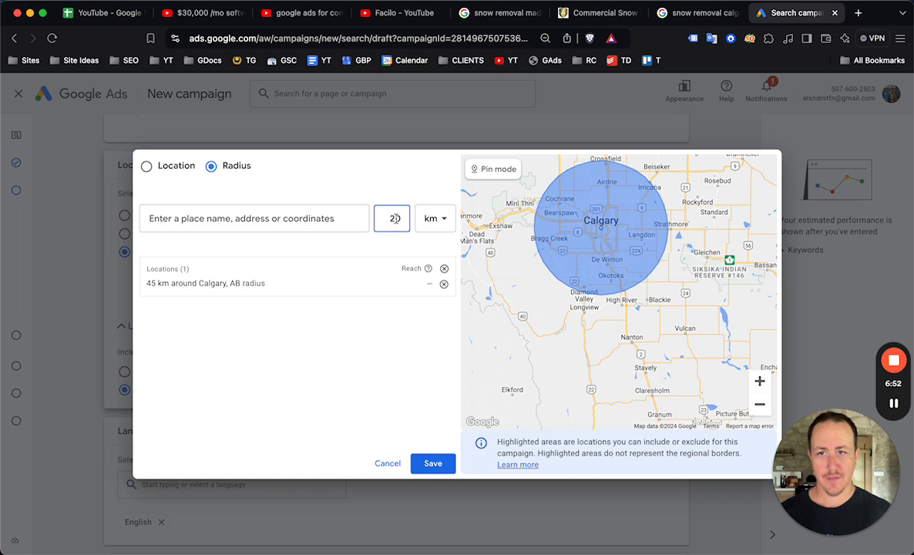
left_click(374, 284)
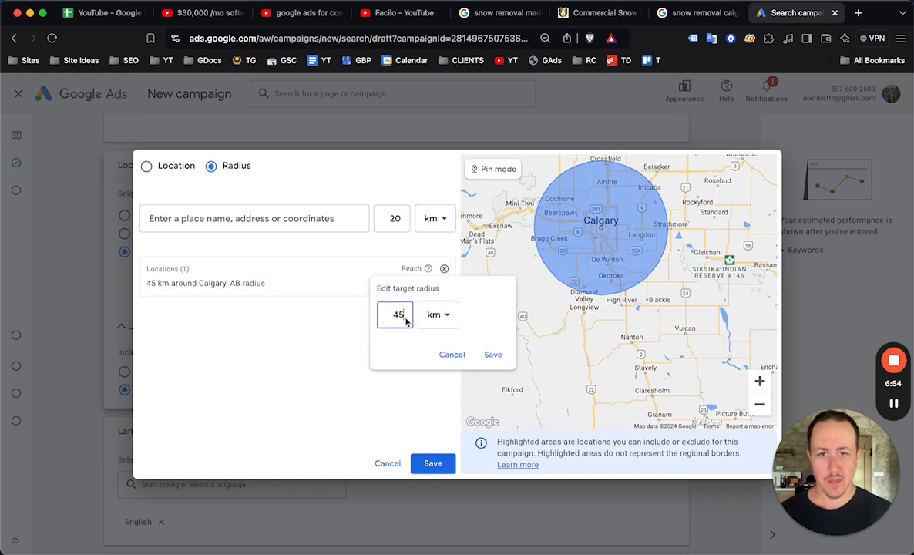
key("BackSpace")
key("BackSpace")
type("5")
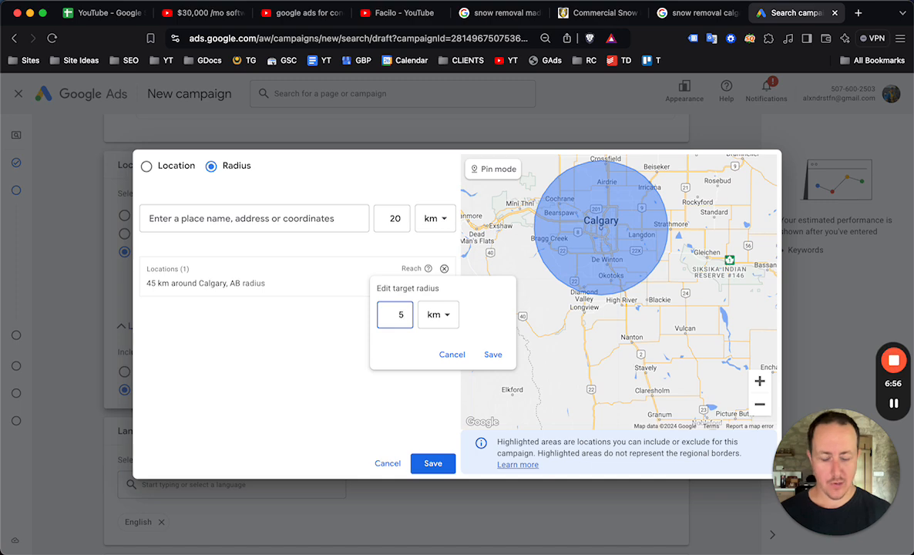
left_click(493, 354)
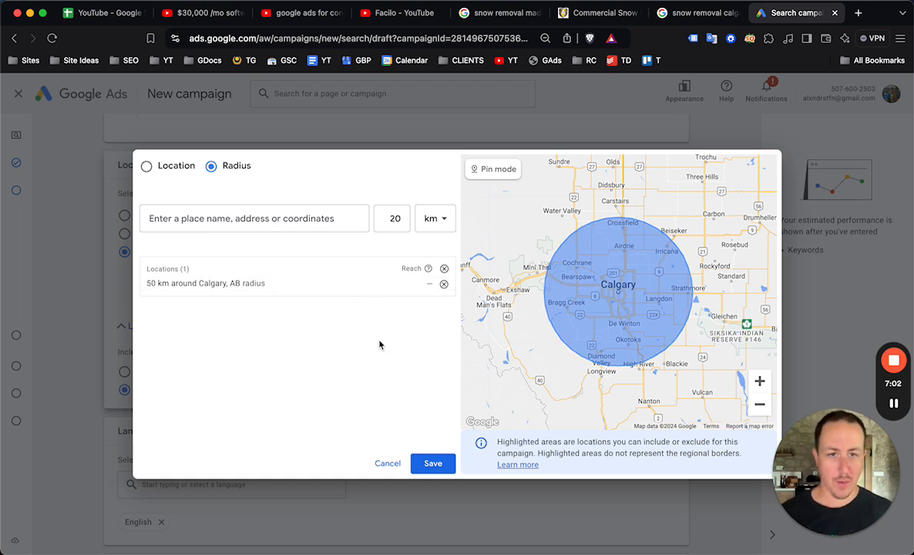
left_click(433, 465)
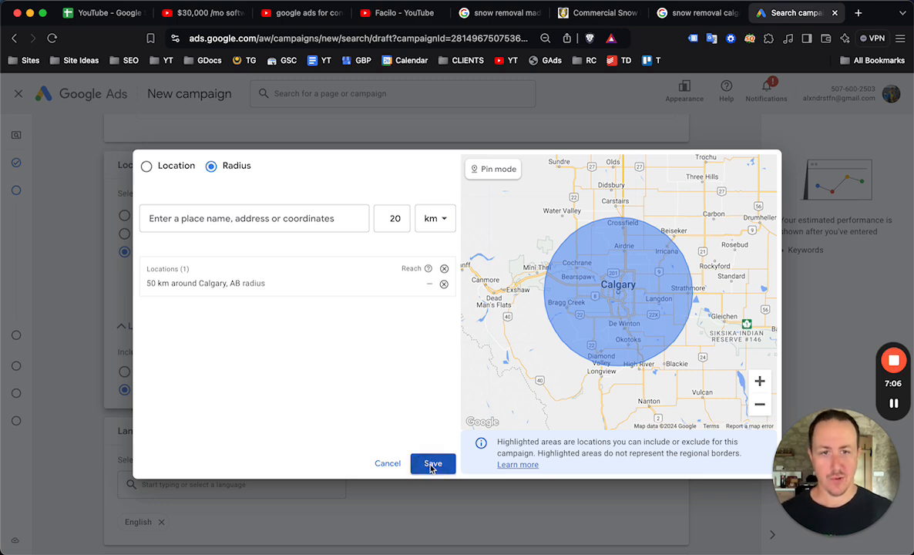
- Set the campaign's ad rotation to Do not optimize: Rotate ads indefinitely
scroll(437, 307, "down", 5)
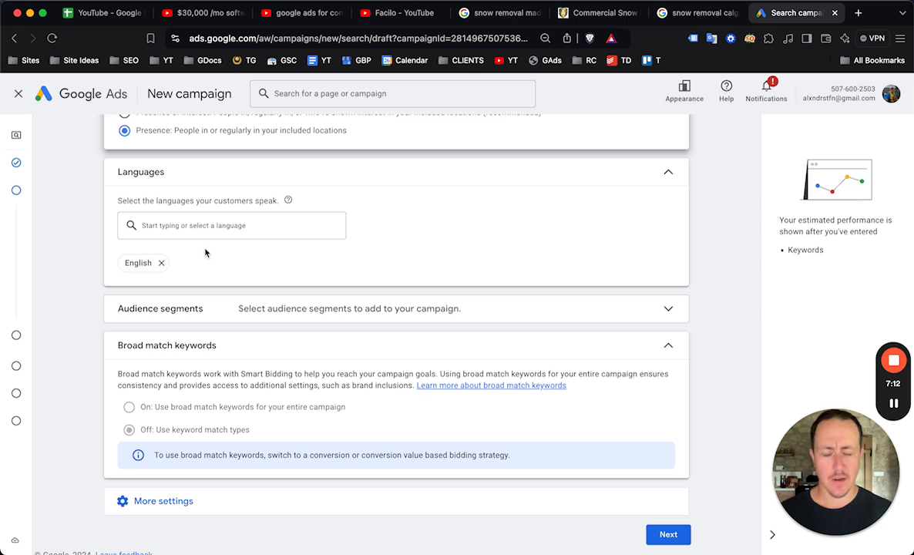
scroll(212, 260, "down", 1)
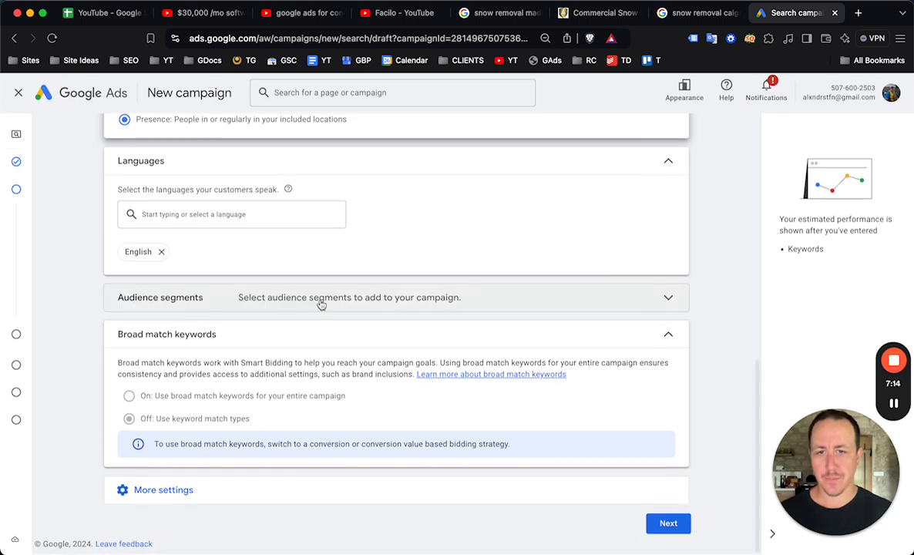
left_click(216, 501)
scroll(231, 478, "down", 5)
left_click(369, 378)
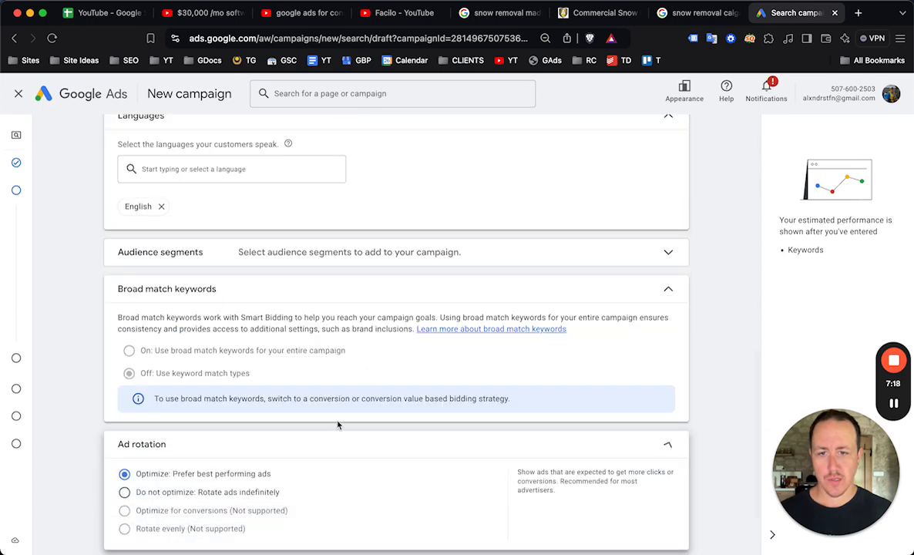
left_click(177, 413)
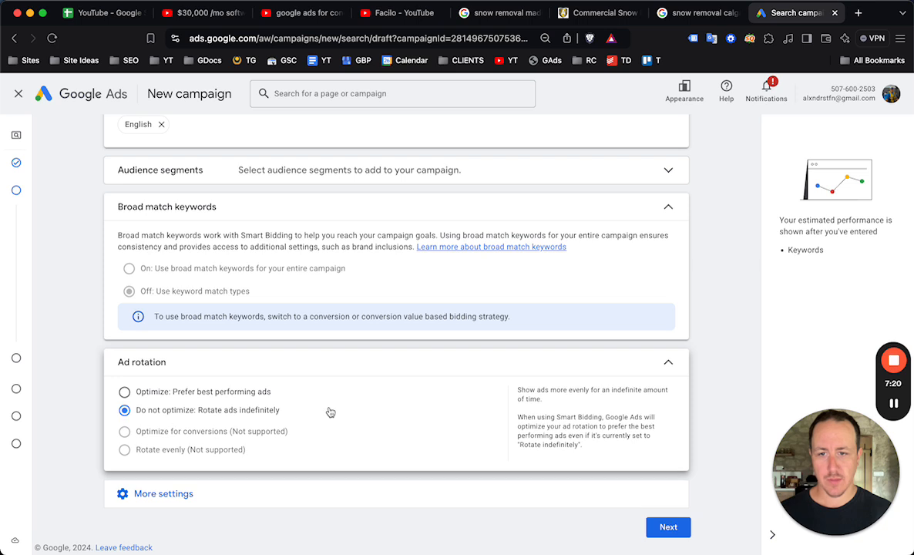
scroll(580, 414, "down", 2)
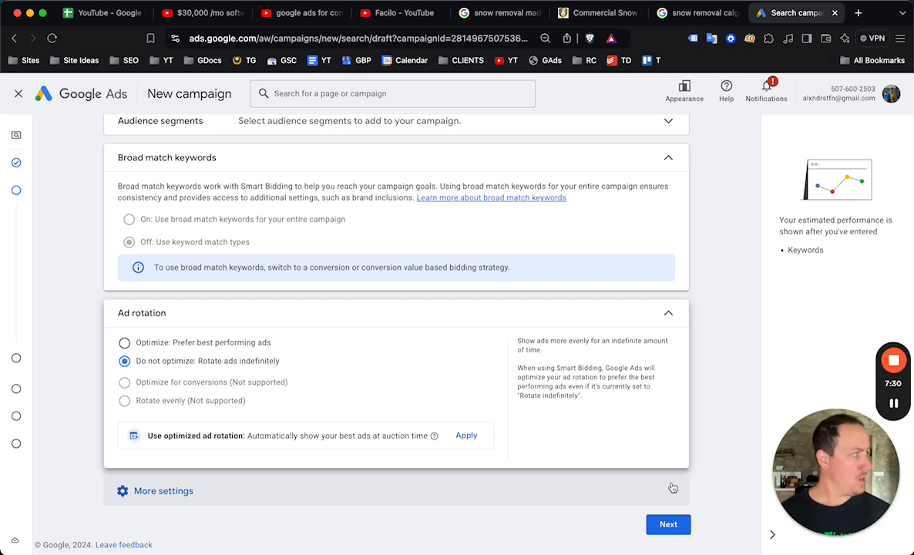
- Review the additional campaign settings for start and end dates, ad schedule, campaign URL options and brands
left_click(664, 524)
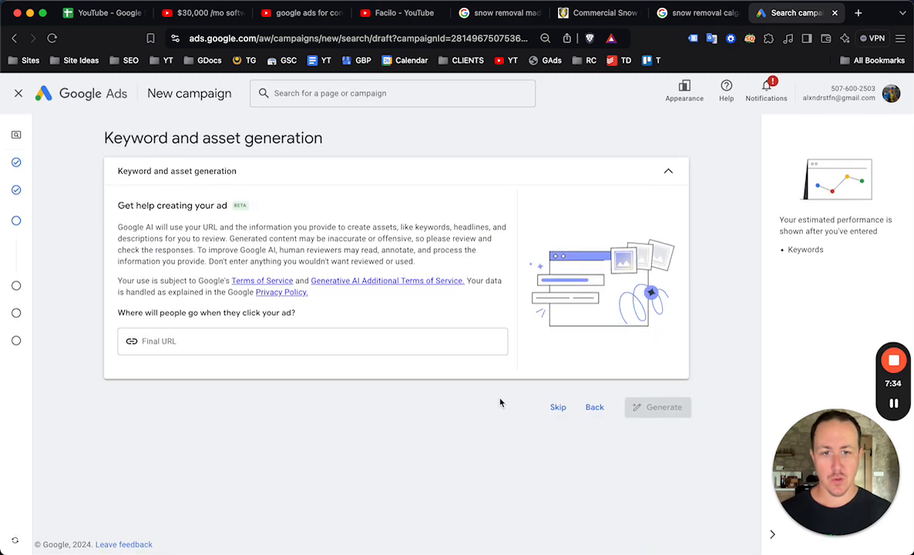
left_click(594, 407)
scroll(547, 363, "down", 15)
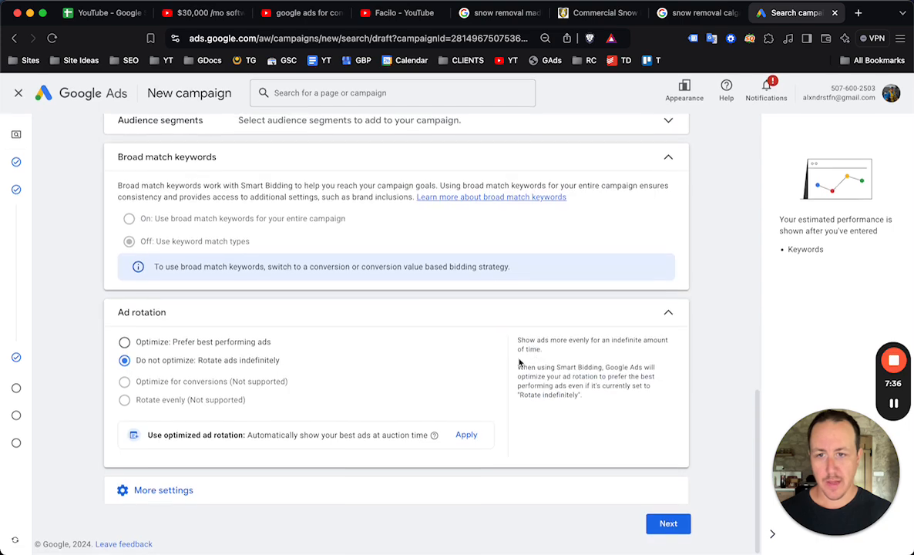
left_click(182, 491)
scroll(232, 463, "down", 3)
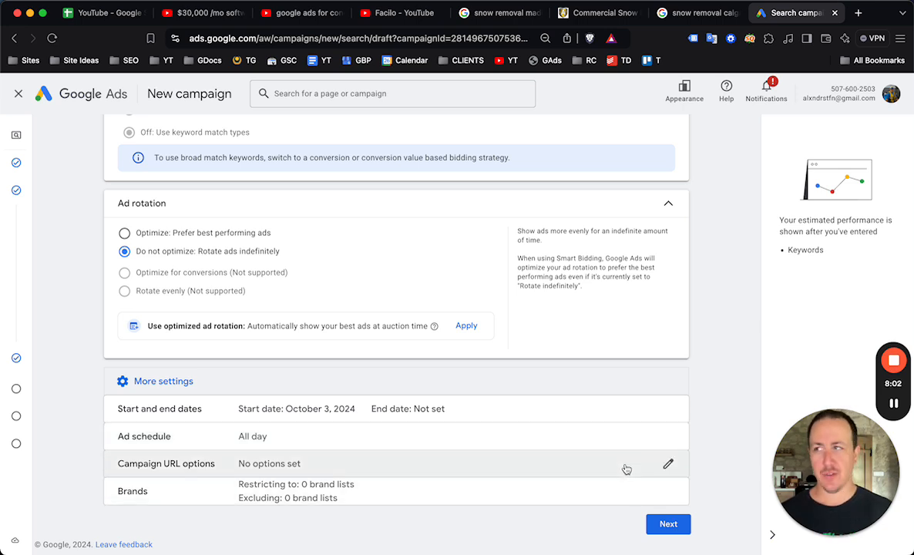
- Continue past the campaign settings and skip the AI keyword and asset generation to reach Keywords and ads
left_click(672, 532)
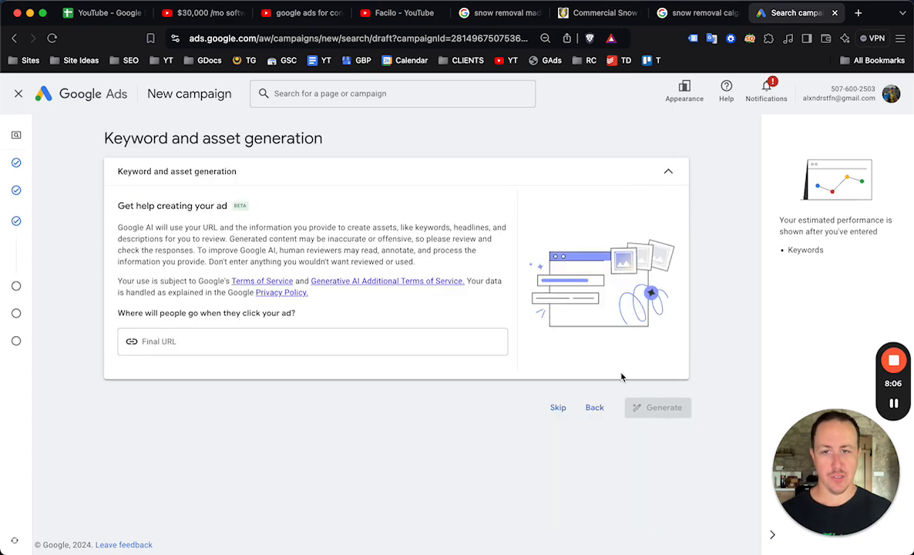
left_click(558, 408)
scroll(524, 231, "down", 1)
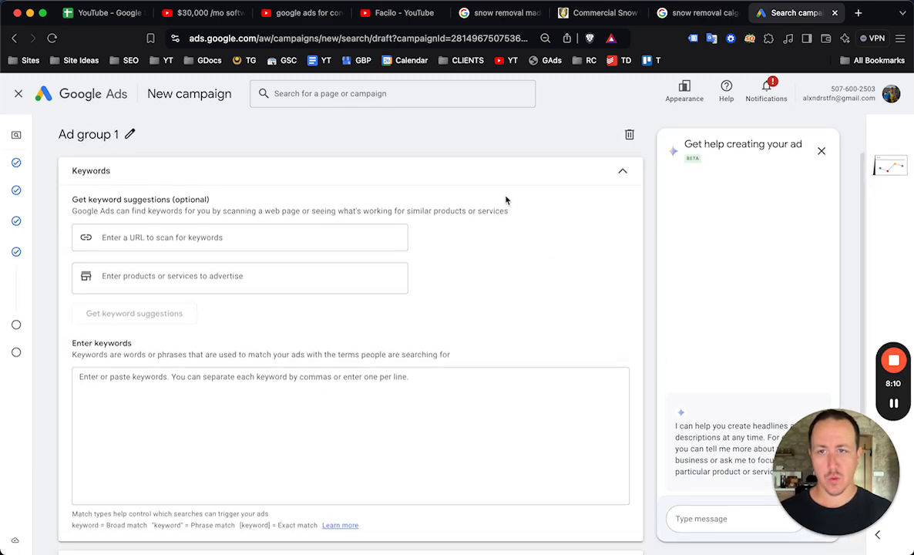
scroll(154, 155, "up", 1)
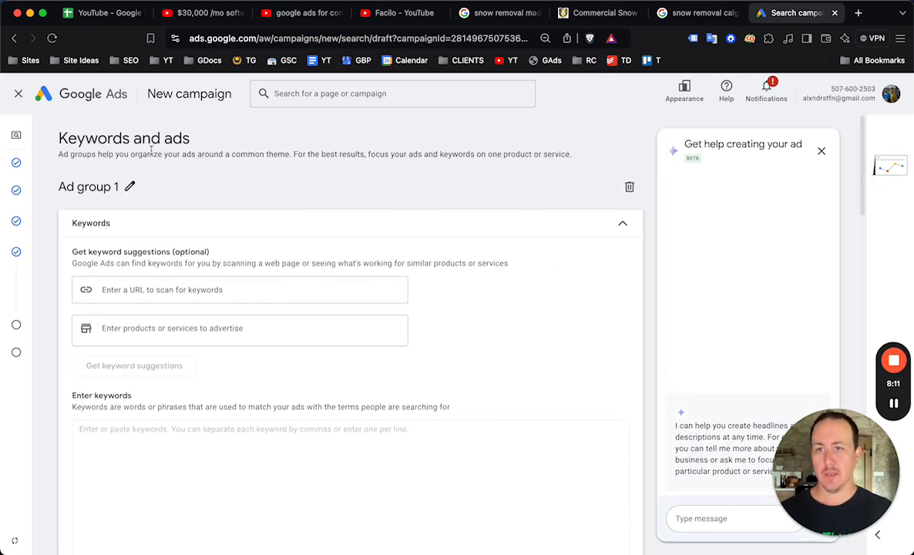
- Rename the first ad group as Snow Removal
left_click(130, 186)
key("super+a")
type("Snow")
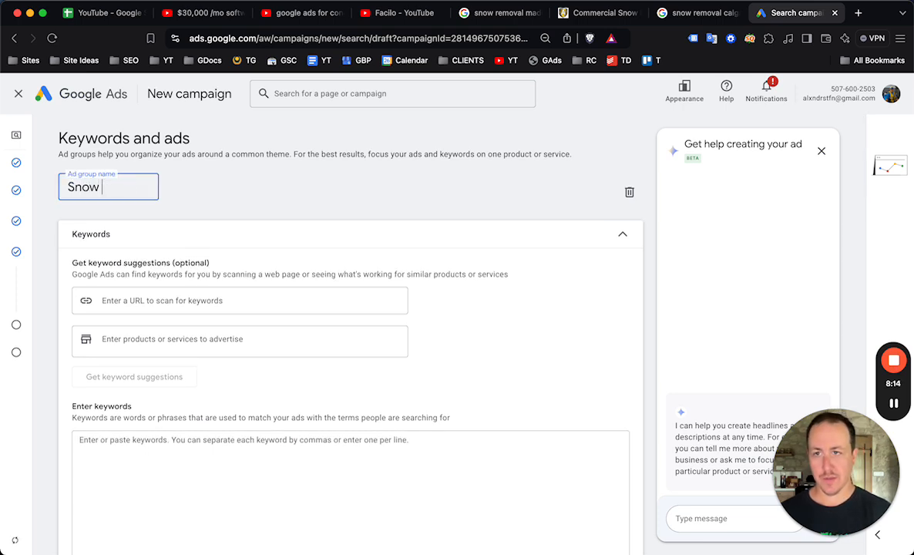
type(" Removal")
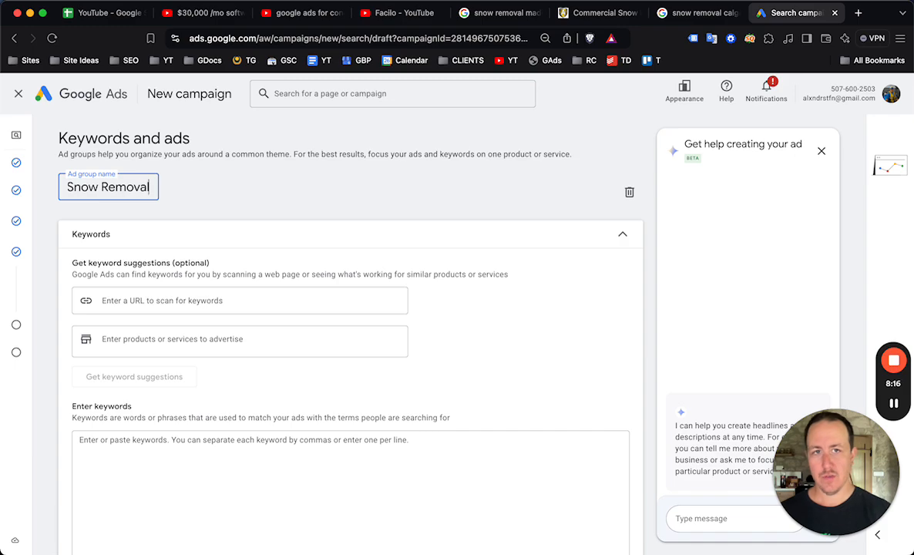
- Switch to the A+ Lawn Care commercial snow removal page and examine the services it offers
left_click(595, 14)
scroll(472, 247, "down", 15)
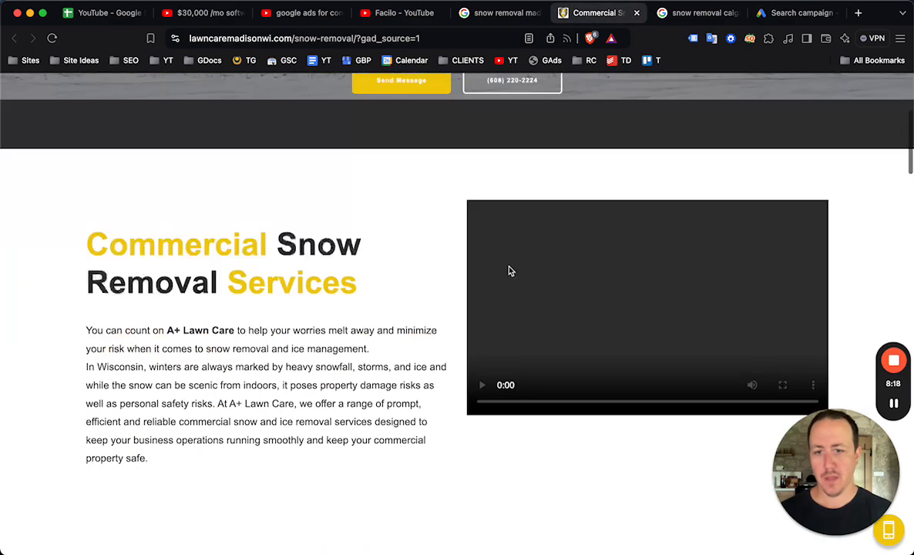
scroll(353, 316, "down", 20)
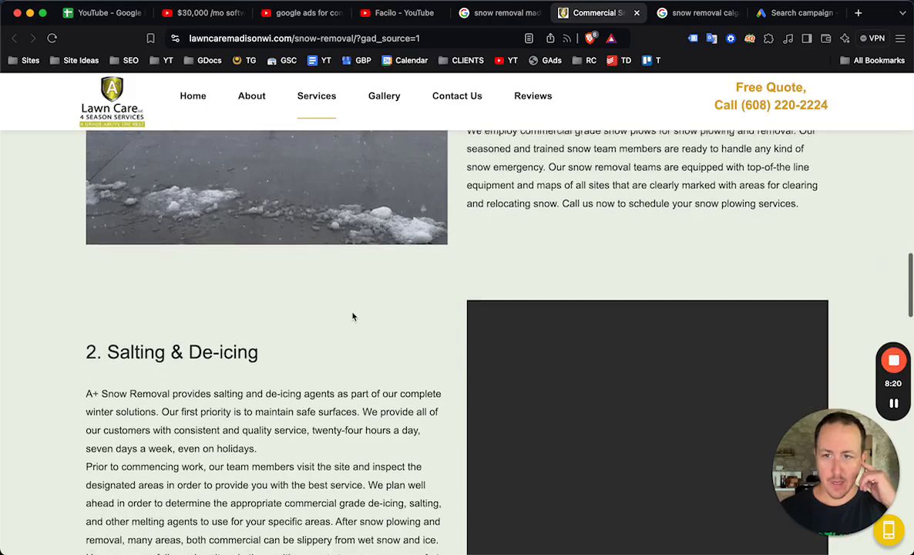
scroll(463, 324, "down", 10)
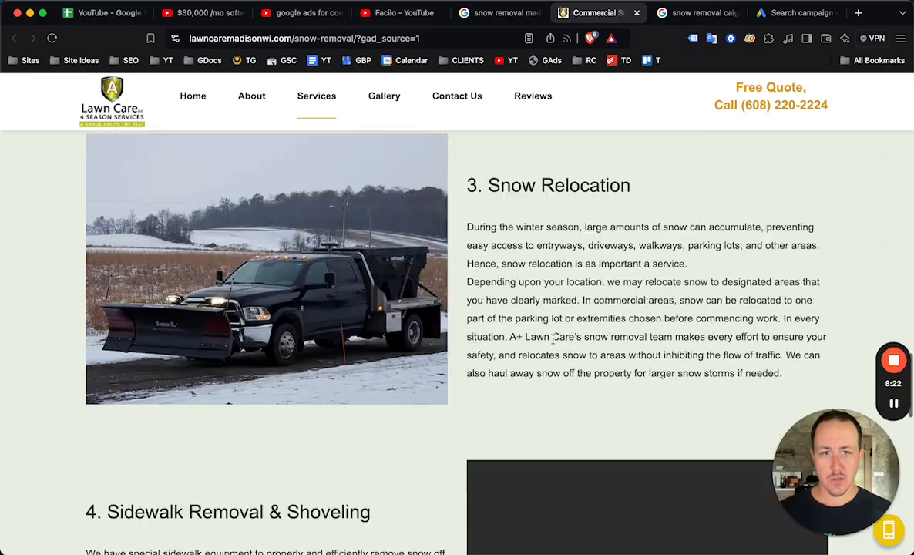
scroll(553, 344, "up", 3)
scroll(553, 344, "up", 10)
scroll(553, 343, "down", 8)
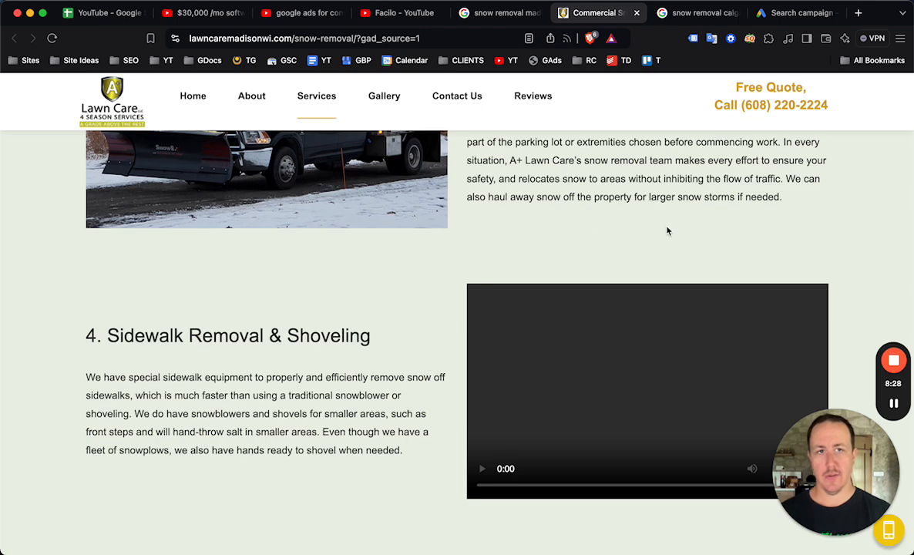
- Return to the Google Ads campaign draft and rename the ad group as Commercial Snow Removal
left_click(798, 13)
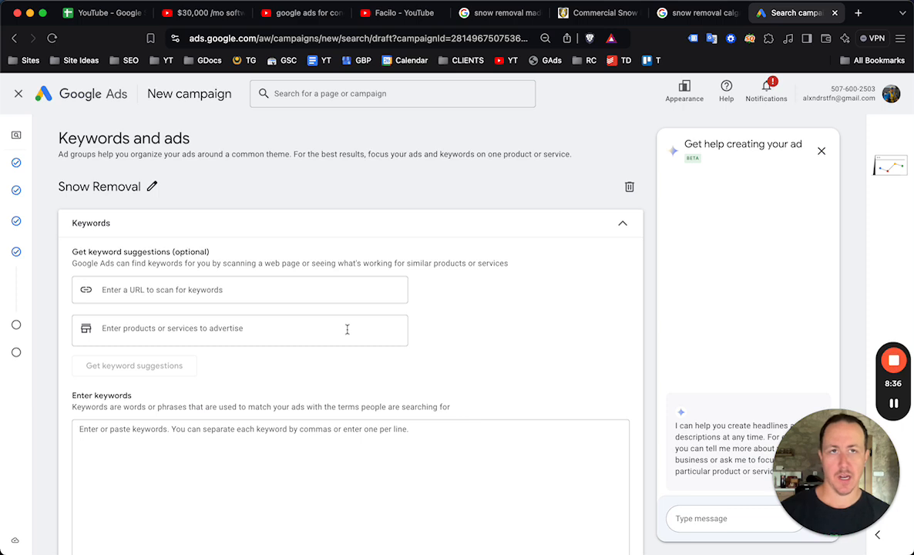
left_click(152, 185)
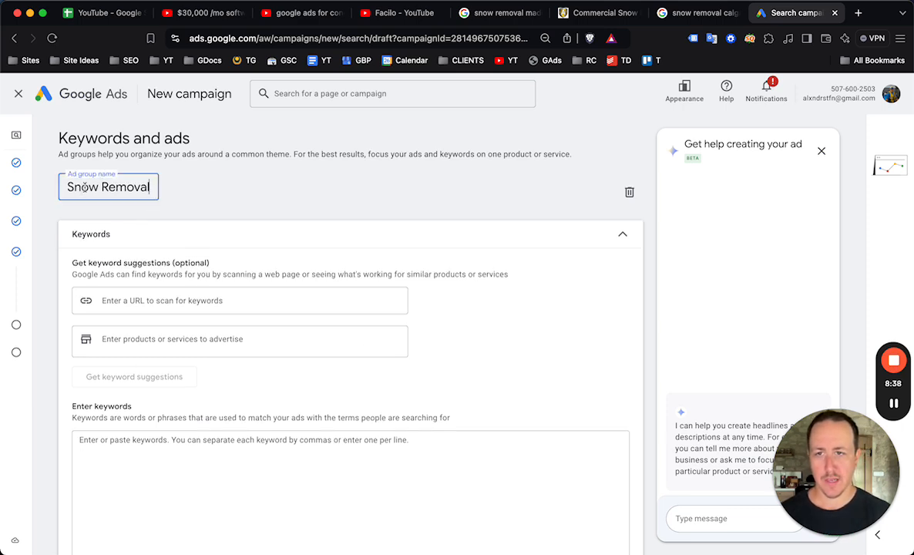
left_click(67, 186)
type("Commercial Sn")
left_click(447, 195)
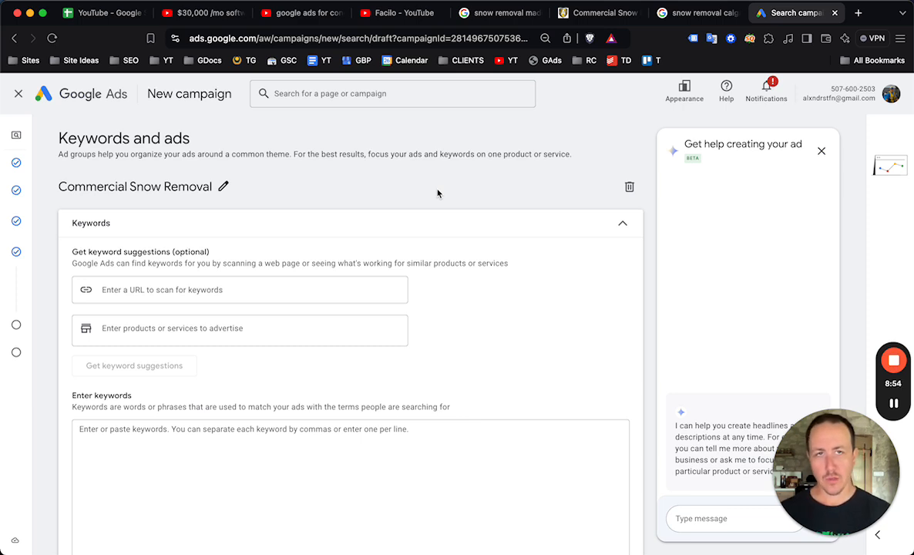
scroll(437, 193, "down", 2)
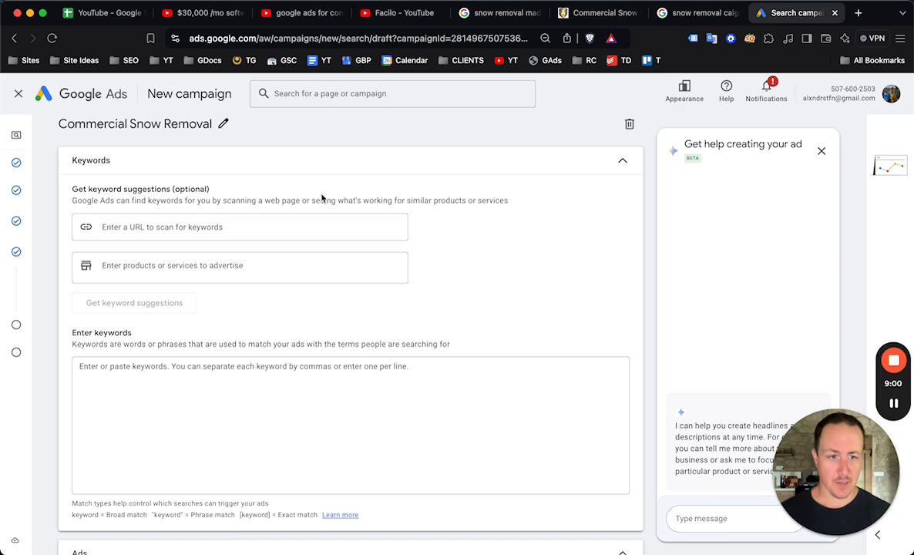
left_click(426, 368)
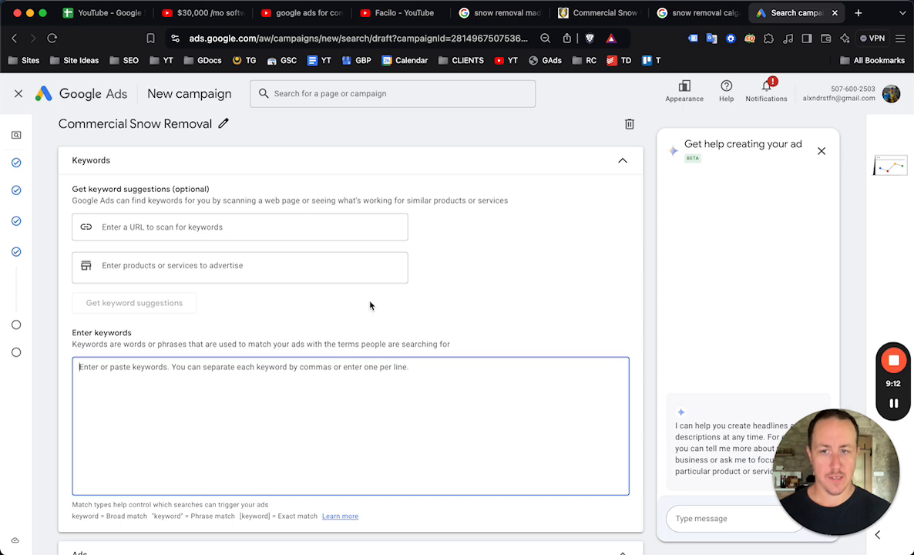
scroll(312, 339, "down", 1)
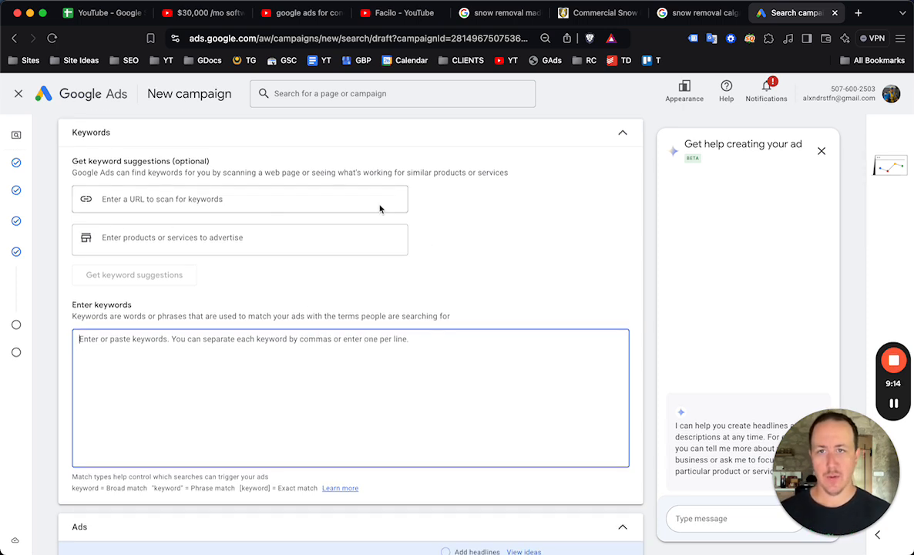
mouse_move(892, 415)
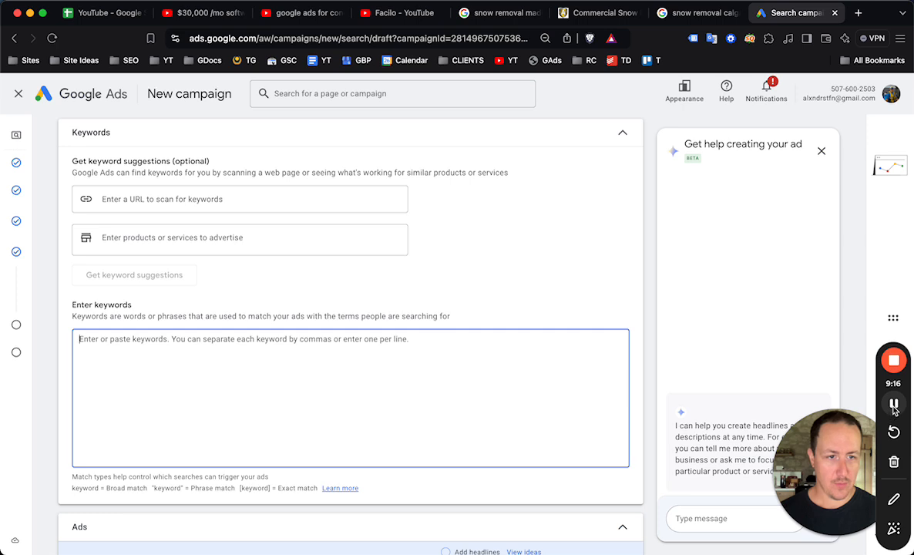
left_click(893, 404)
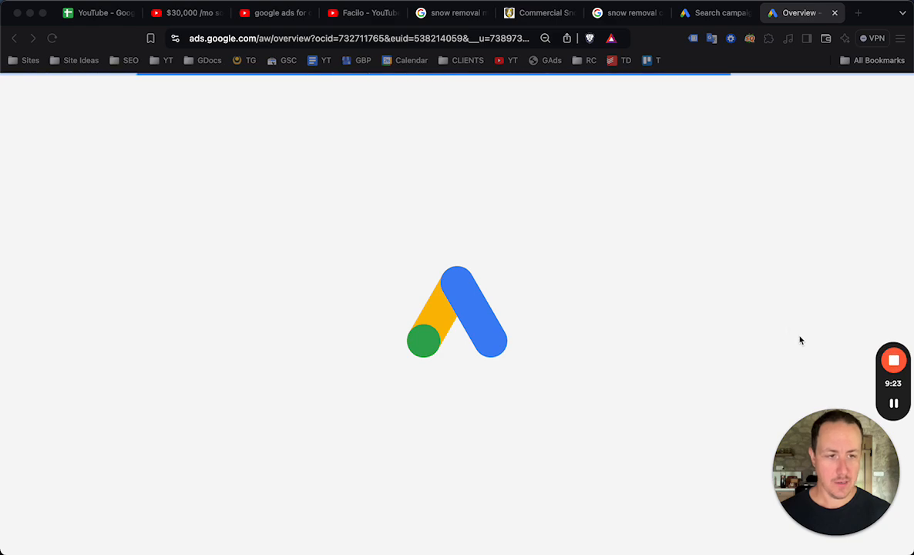
mouse_move(892, 397)
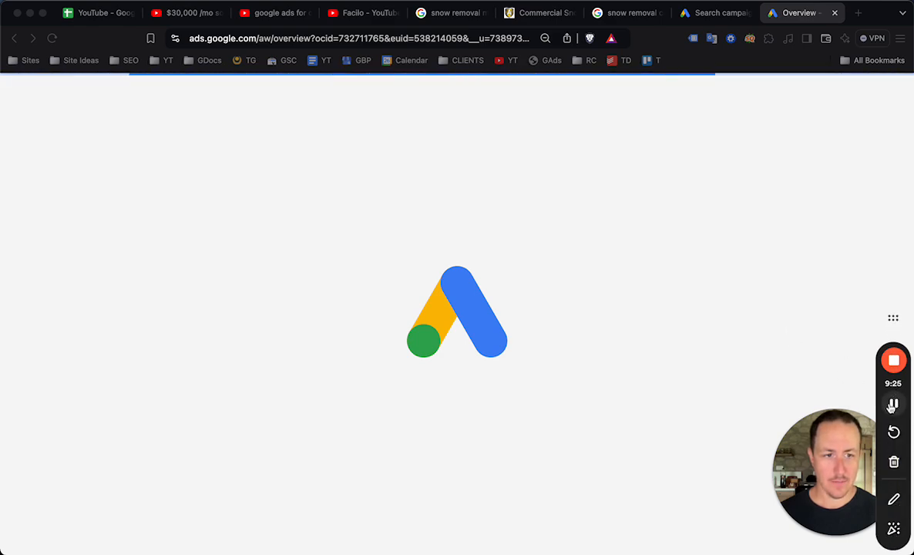
- Open Keyword Planner in the separate Google Ads tab and start discovering new keywords from keywords
left_click(25, 274)
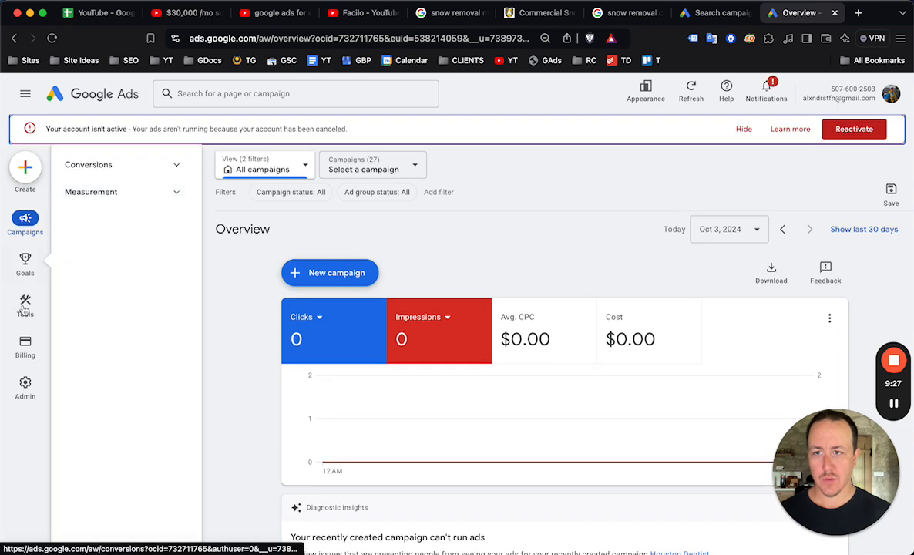
left_click(742, 128)
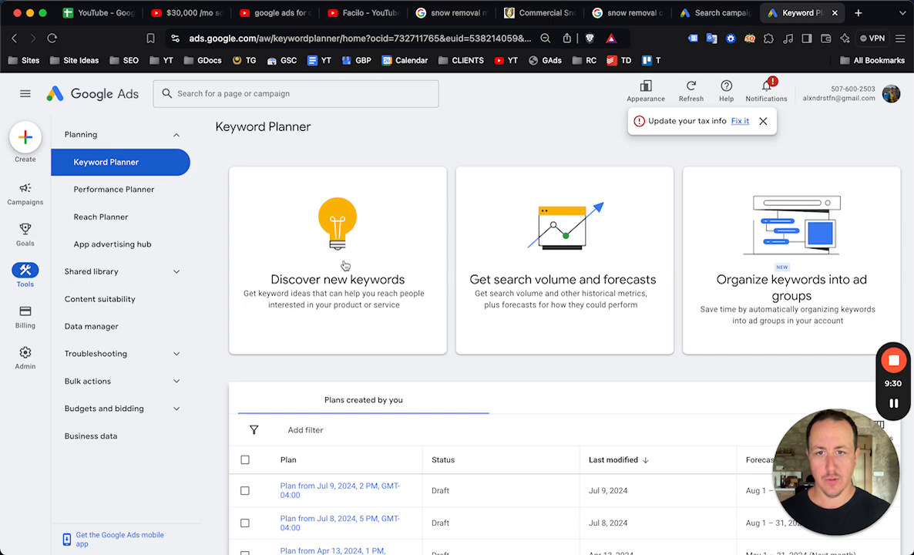
left_click(320, 246)
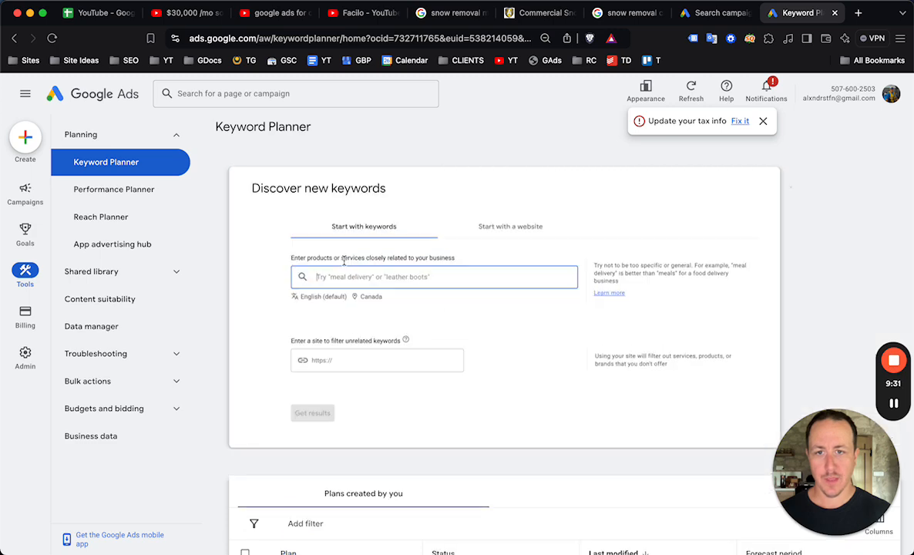
- Replace Canada with Calgary, Alberta, Canada as the keyword research location and save it
left_click(346, 292)
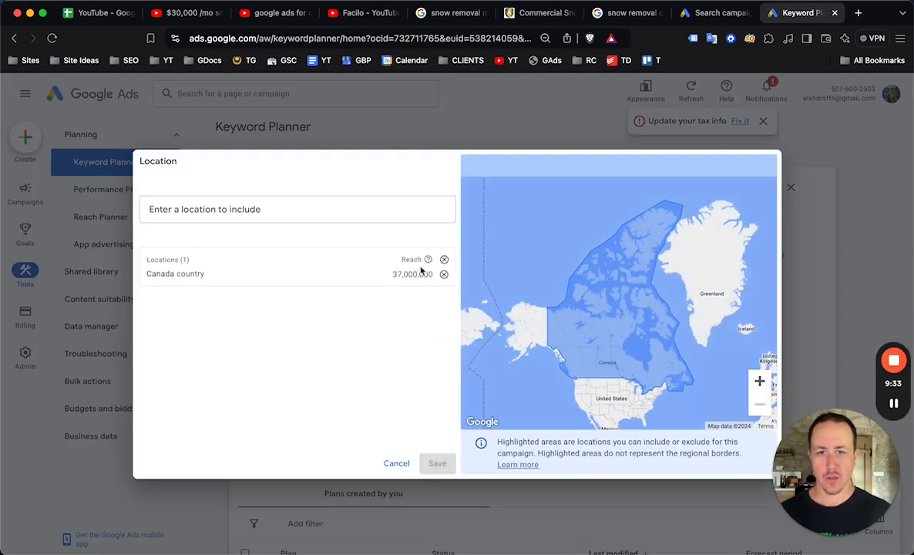
left_click(280, 206)
type("calgary")
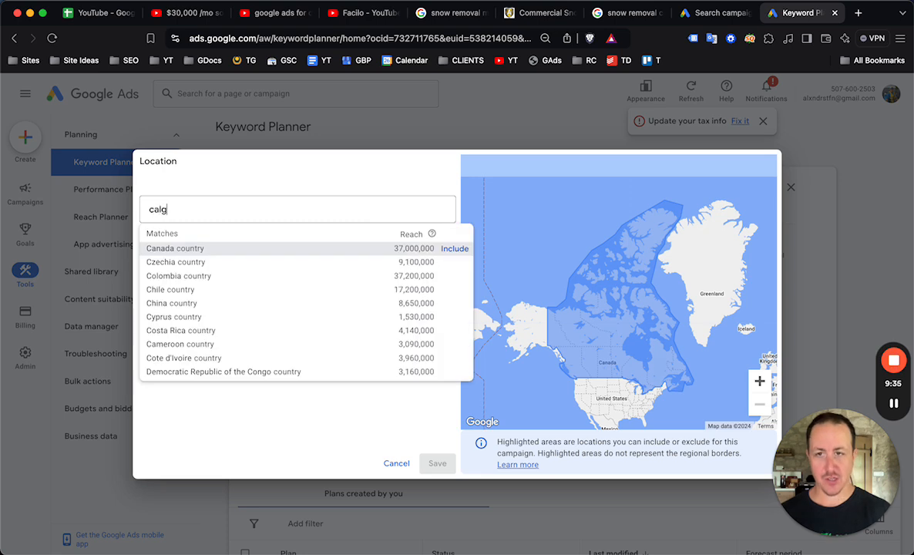
left_click(455, 249)
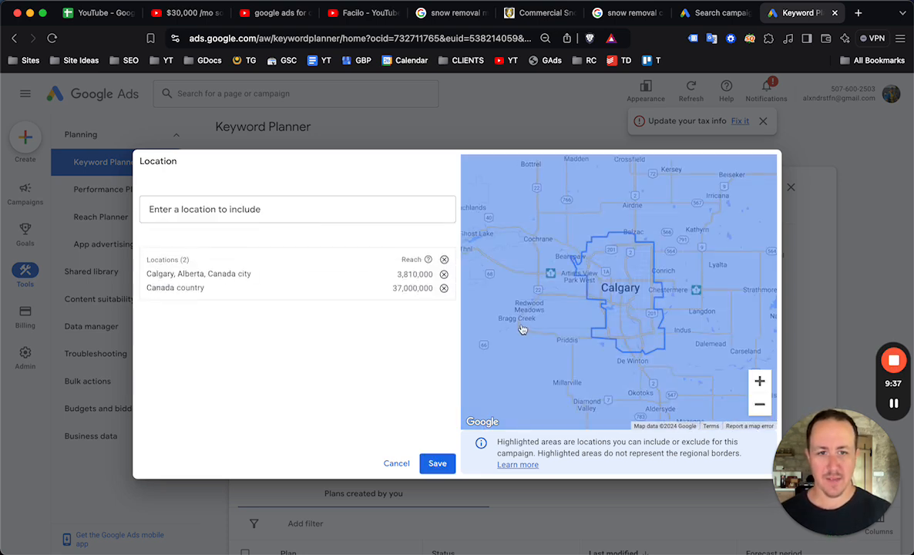
left_click(444, 287)
left_click(433, 463)
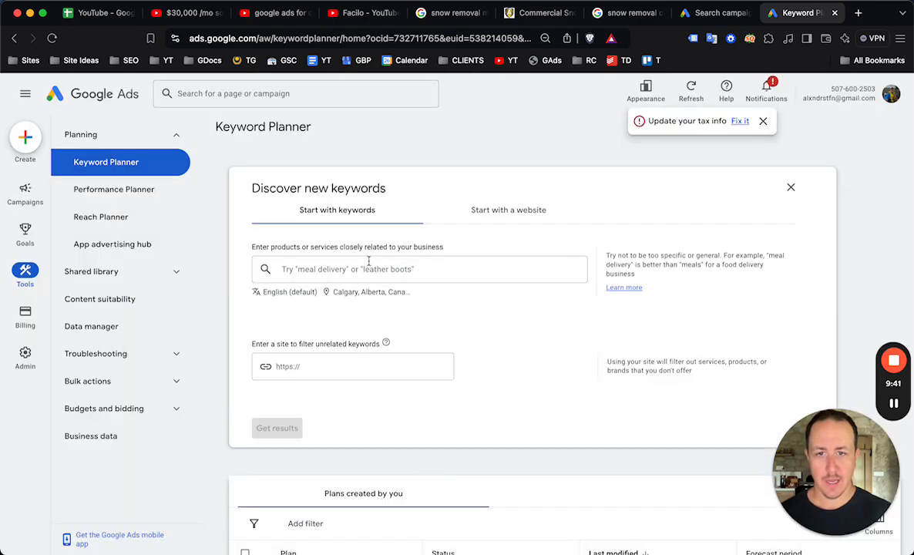
- Get keyword ideas for snow removal, and dismiss the keyword refinement pane and the tax info notice
left_click(360, 265)
type("snow remov")
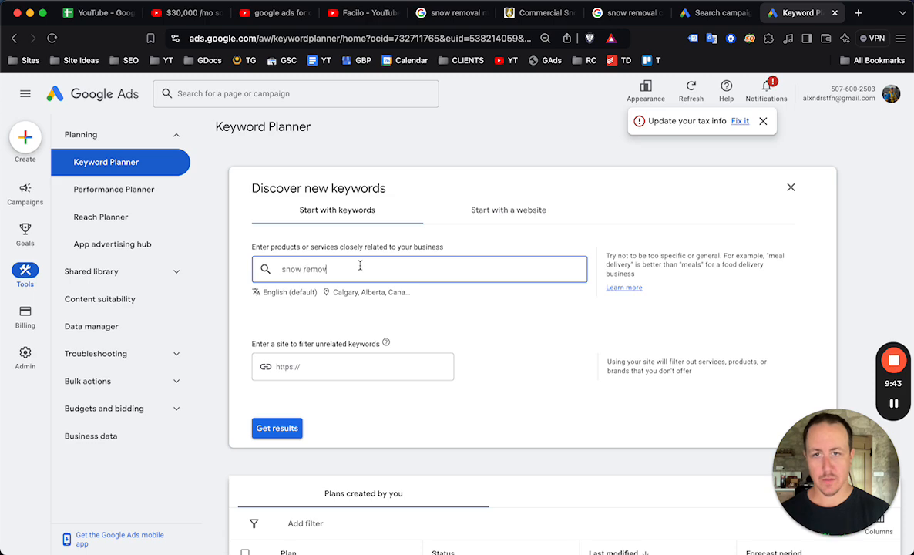
type("al")
key("Return")
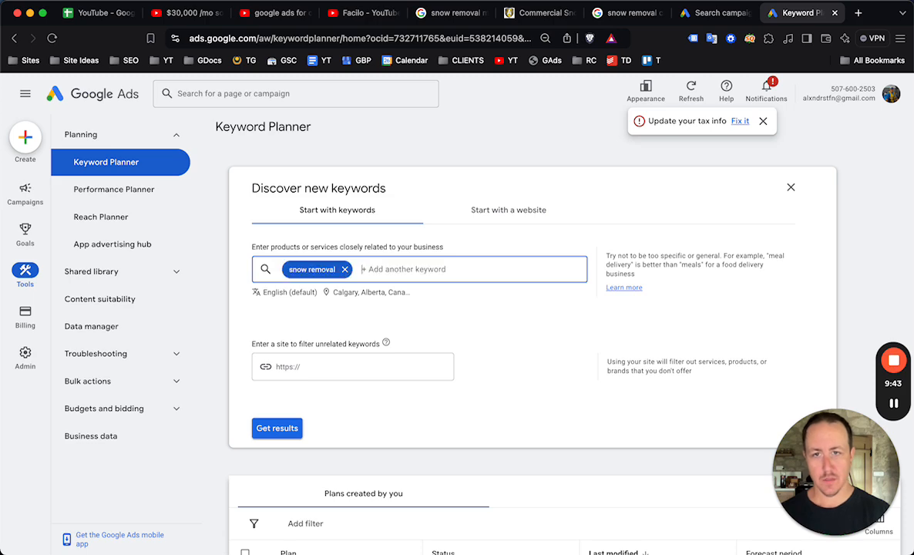
left_click(297, 431)
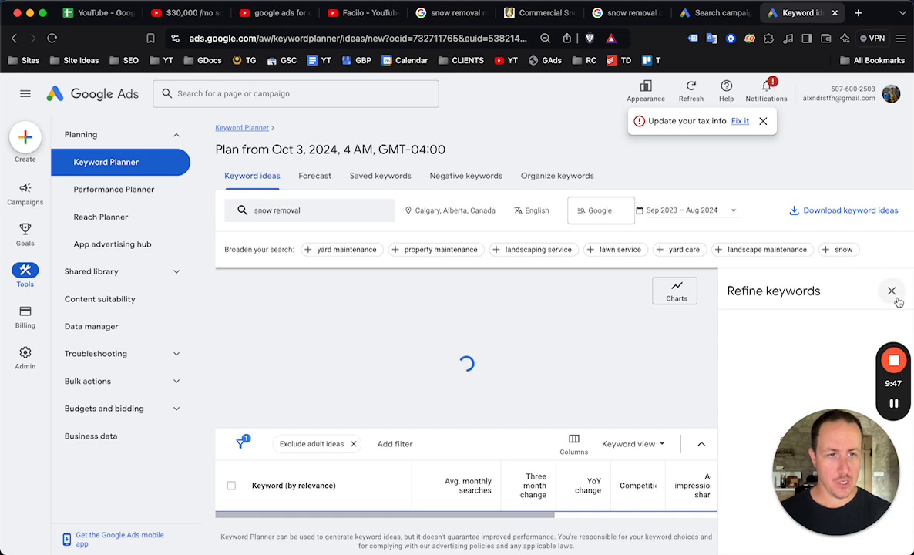
left_click(893, 294)
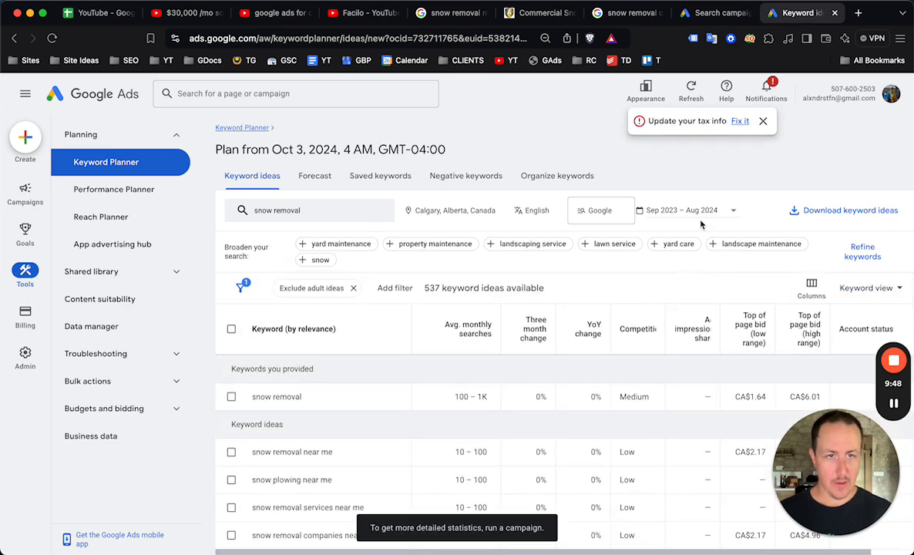
left_click(763, 122)
- Examine the snow removal keyword ideas for relevant search terms, comparing their monthly searches, competition and top-of-page bids
scroll(639, 301, "down", 2)
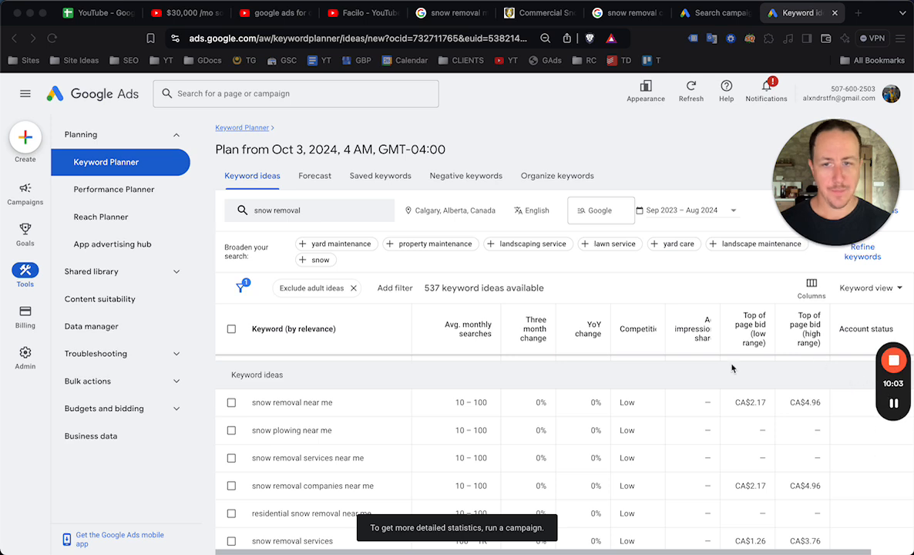
scroll(732, 369, "down", 3)
scroll(389, 431, "down", 3)
scroll(358, 452, "up", 4)
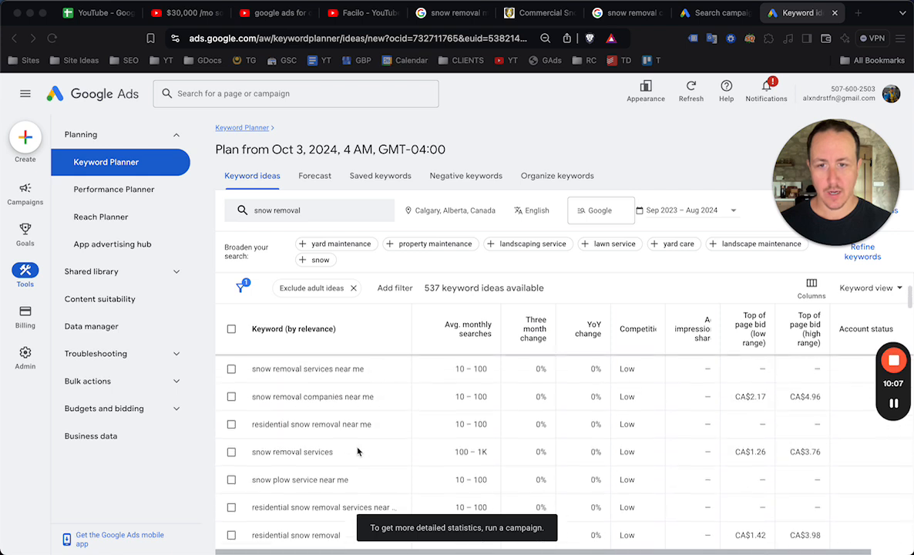
scroll(339, 462, "down", 2)
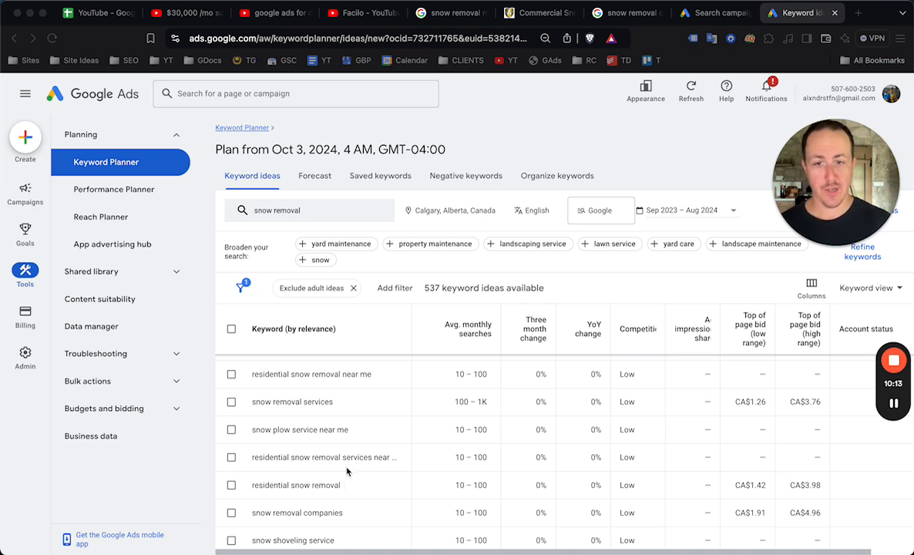
scroll(317, 433, "up", 3)
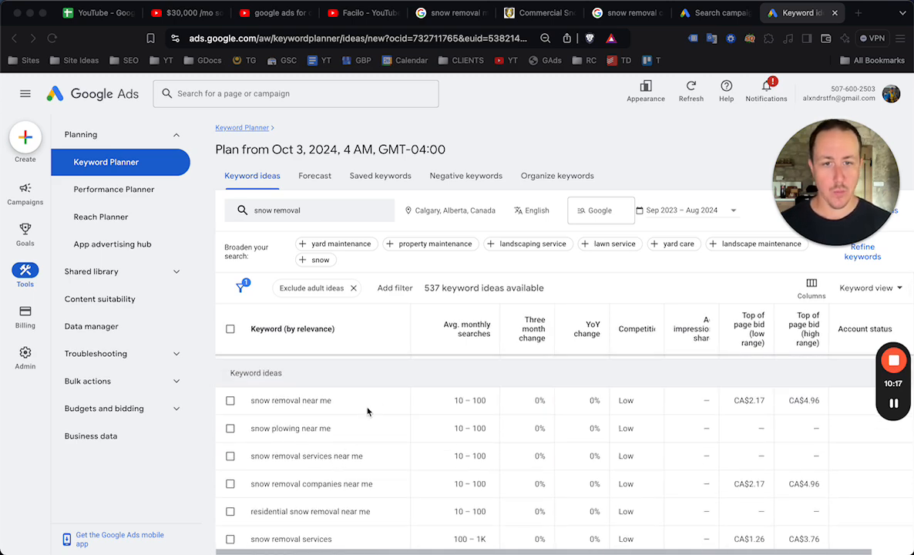
scroll(362, 431, "down", 3)
scroll(349, 472, "down", 5)
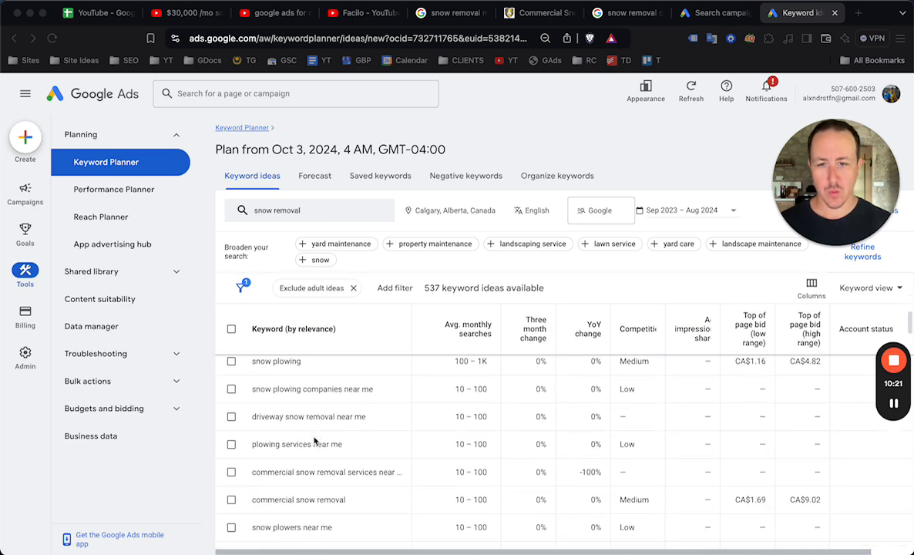
scroll(308, 460, "down", 1)
scroll(308, 459, "down", 1)
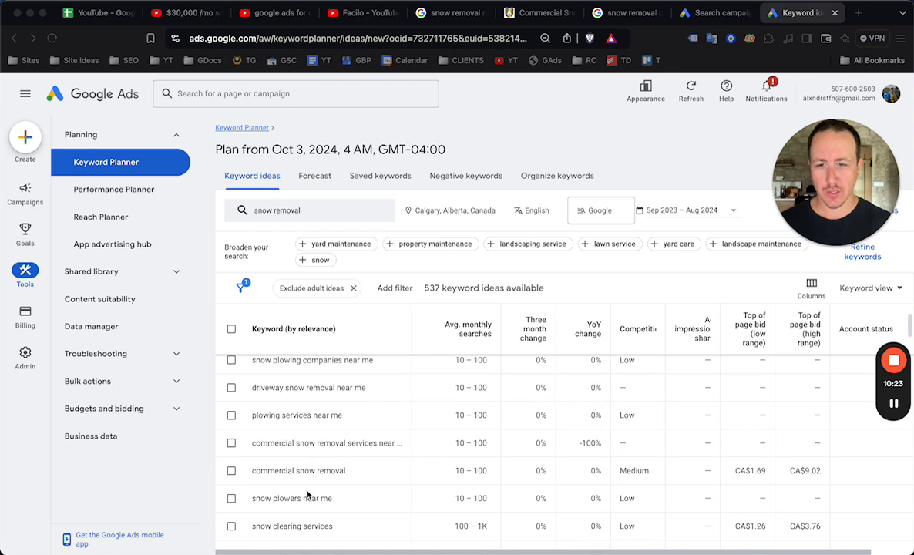
scroll(324, 408, "down", 5)
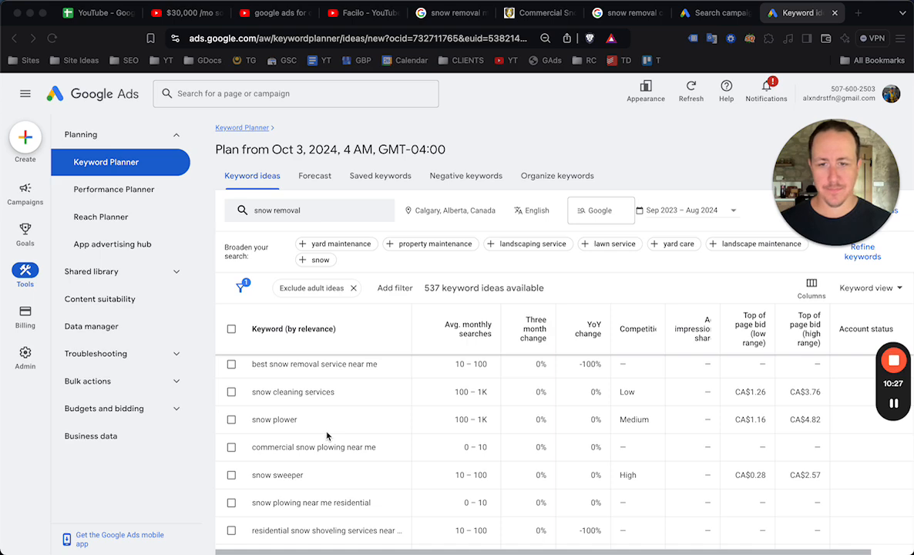
scroll(327, 436, "down", 4)
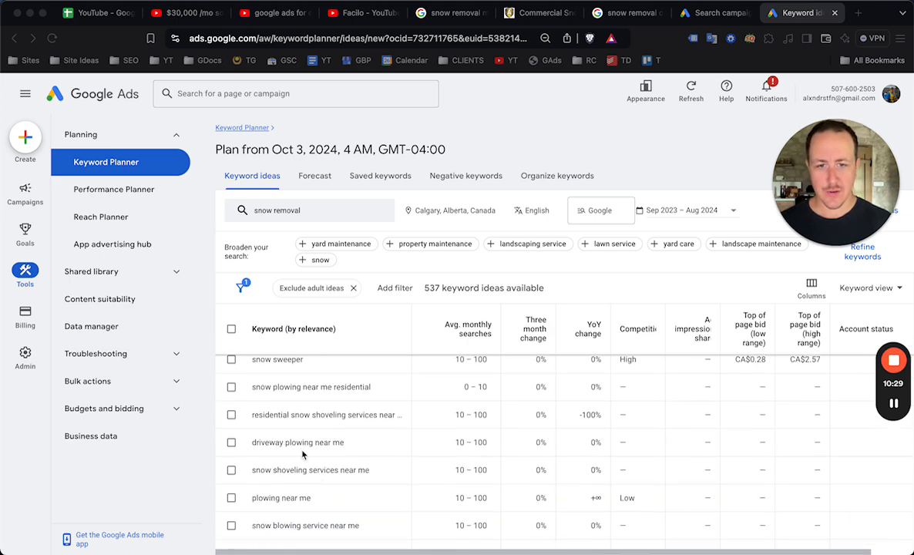
scroll(303, 448, "up", 12)
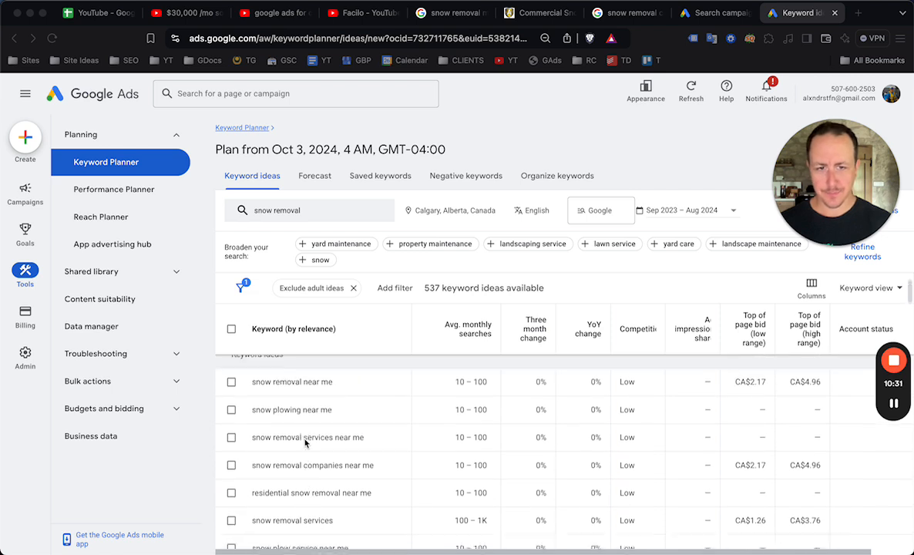
scroll(306, 438, "up", 2)
scroll(306, 439, "down", 2)
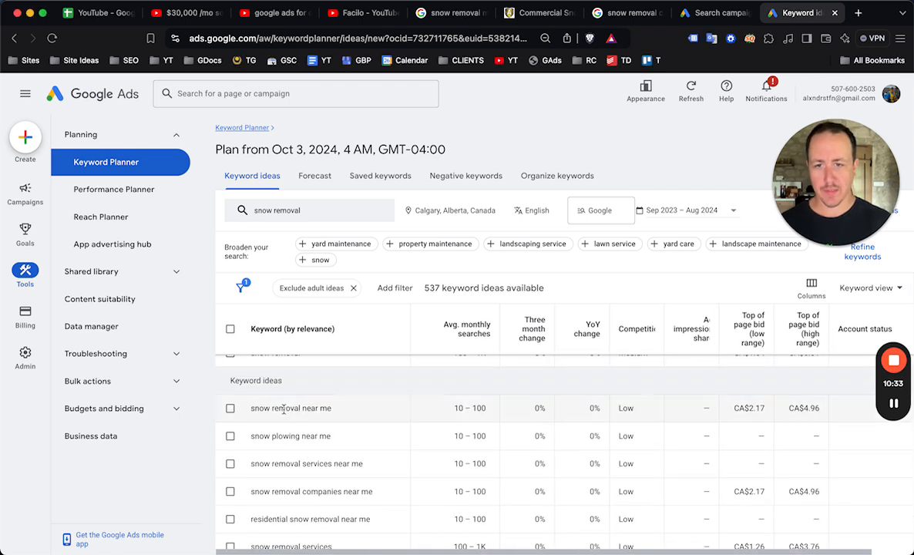
- Copy the idea "snow removal near me" into the campaign draft's keywords as a phrase match in quotation marks
triple_click(284, 409)
key("super+c")
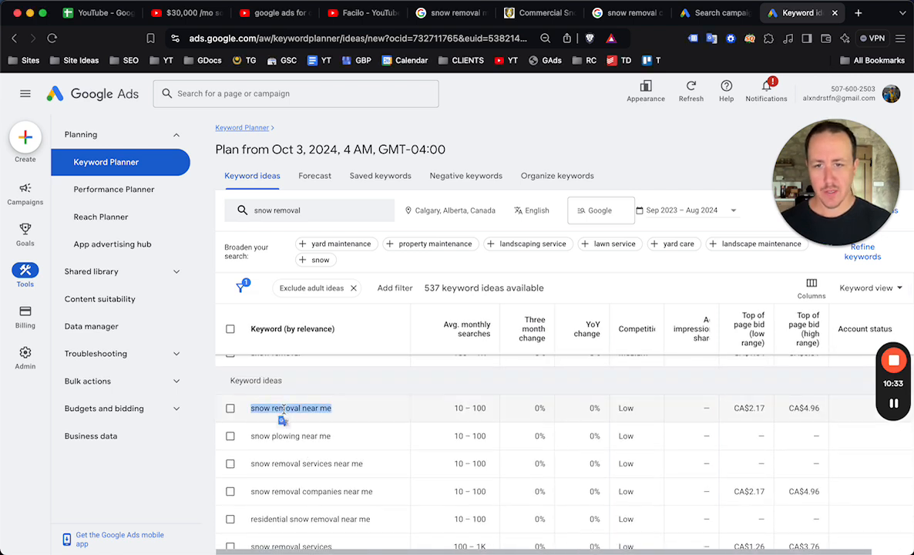
left_click(715, 13)
key("super+v")
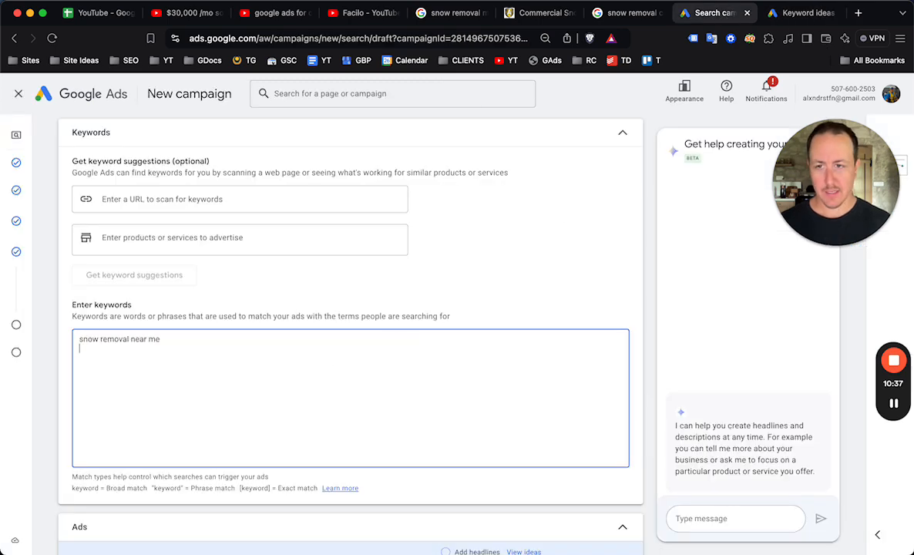
type("\"")
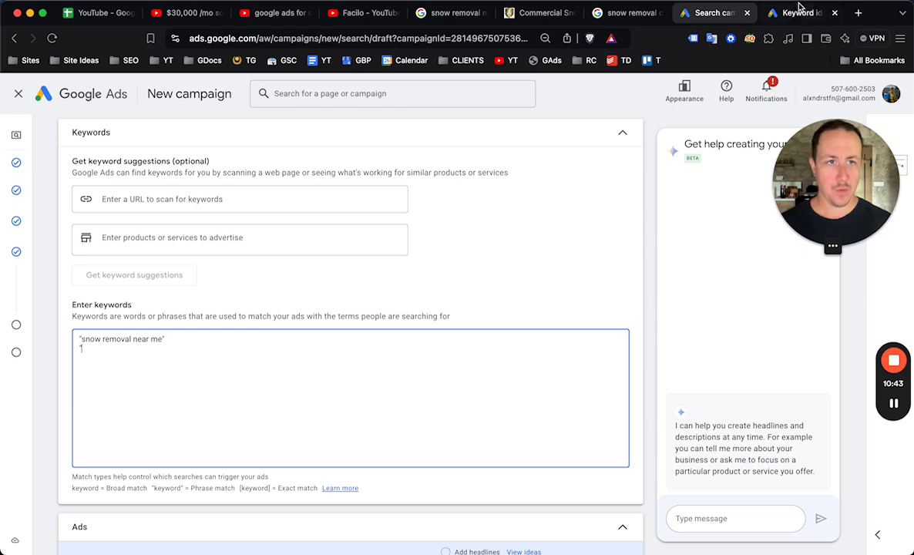
- Add "snow removal services", taken from the keyword ideas without "near me", and "commercial snow removal" to the draft as phrase-match keywords
left_click(798, 12)
scroll(362, 420, "up", 1)
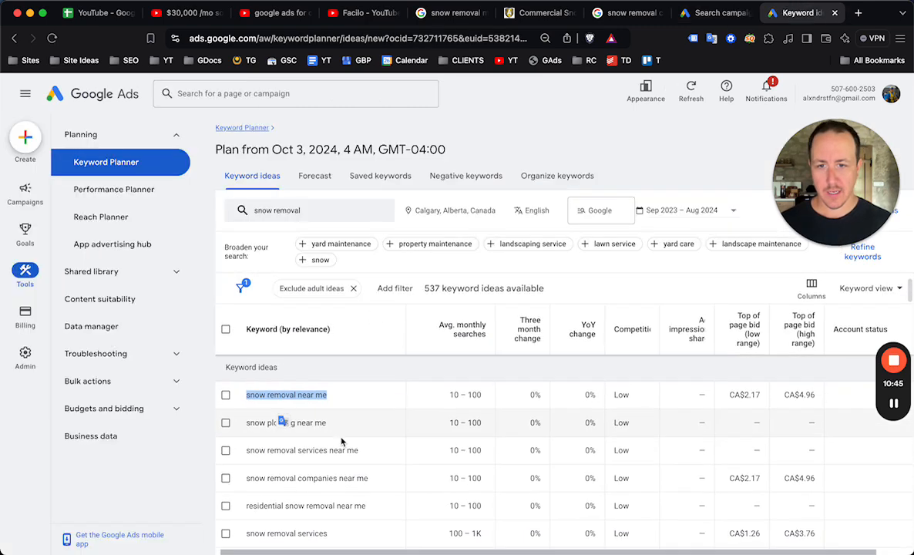
left_click_drag(370, 452, 249, 447)
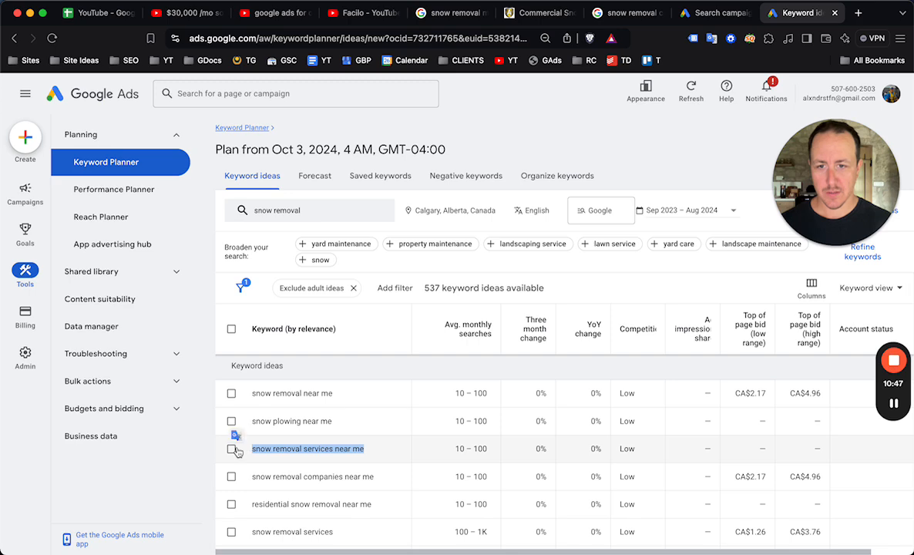
key("super+c")
left_click(715, 12)
key("super+v")
left_click_drag(161, 323, 228, 318)
key("BackSpace")
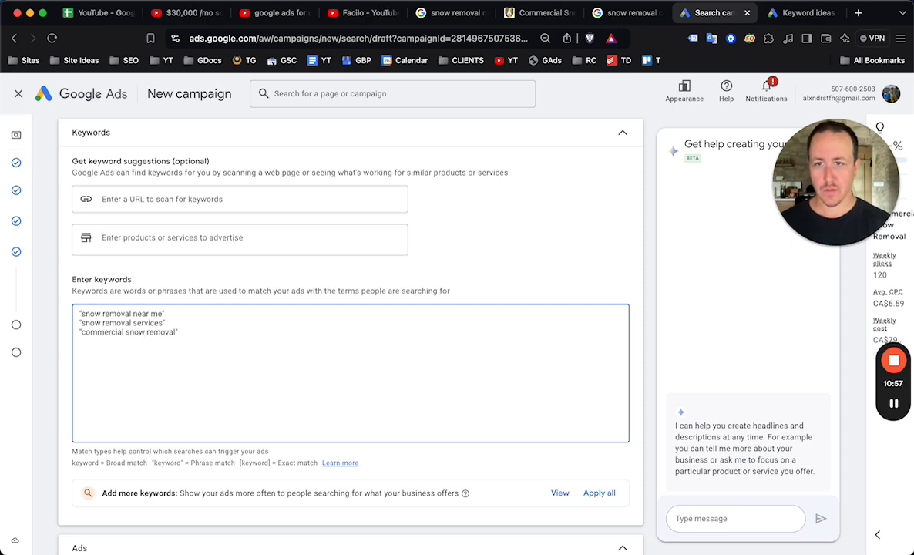
- Find the idea "snow plowing near me" in Keyword Planner and add it to the draft as a phrase-match keyword
left_click(798, 13)
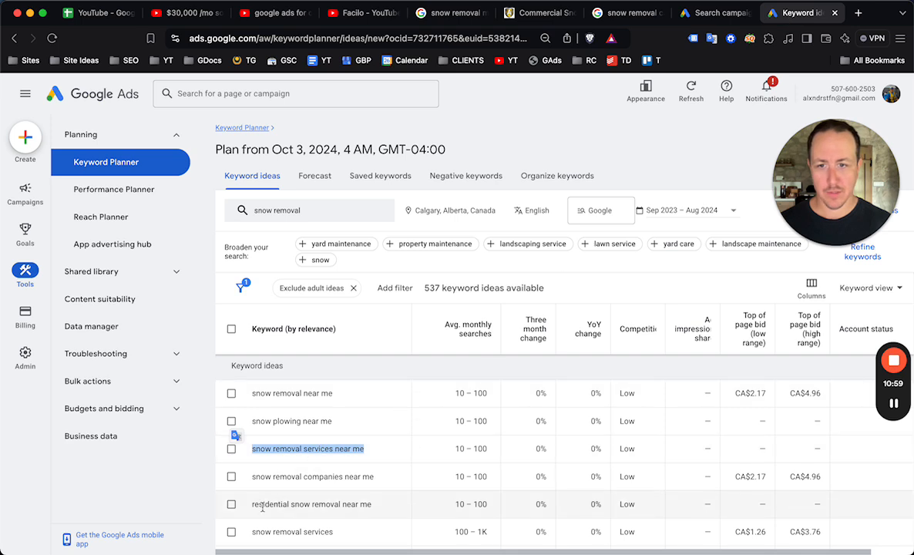
scroll(330, 465, "down", 2)
scroll(331, 466, "down", 3)
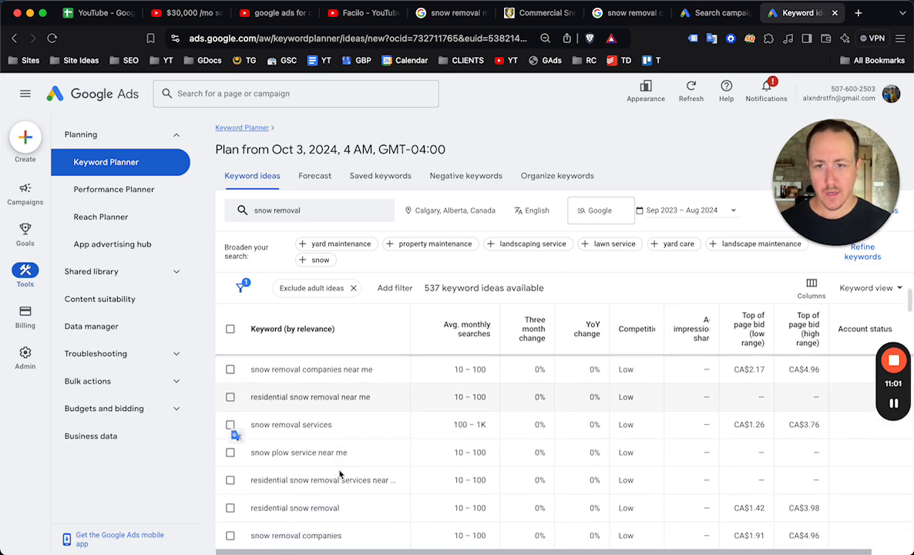
scroll(340, 474, "down", 2)
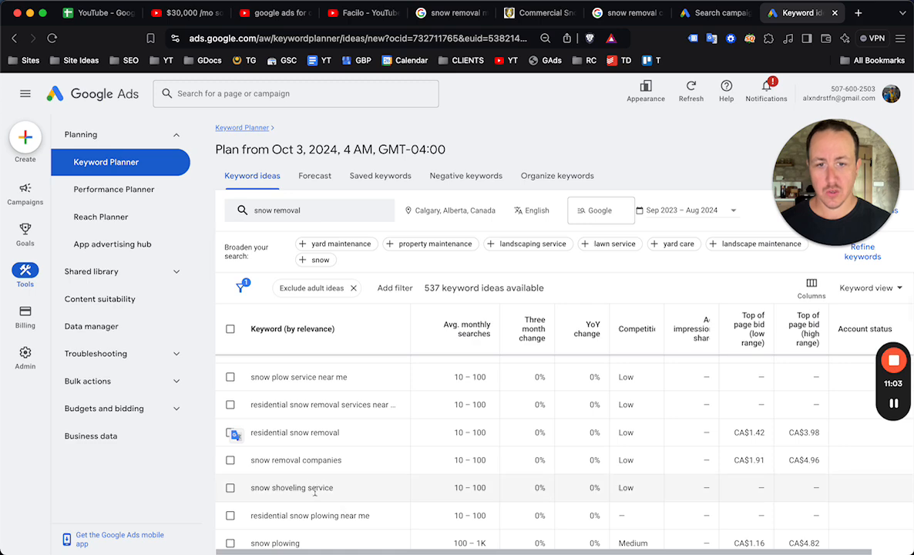
scroll(316, 482, "down", 1)
scroll(324, 462, "up", 8)
left_click_drag(333, 420, 251, 419)
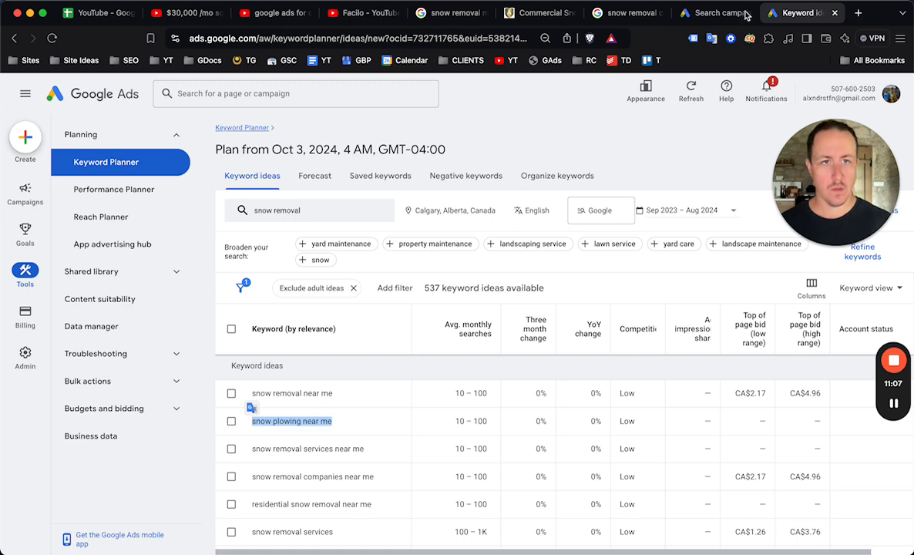
left_click(720, 15)
key("super+v")
type("\"")
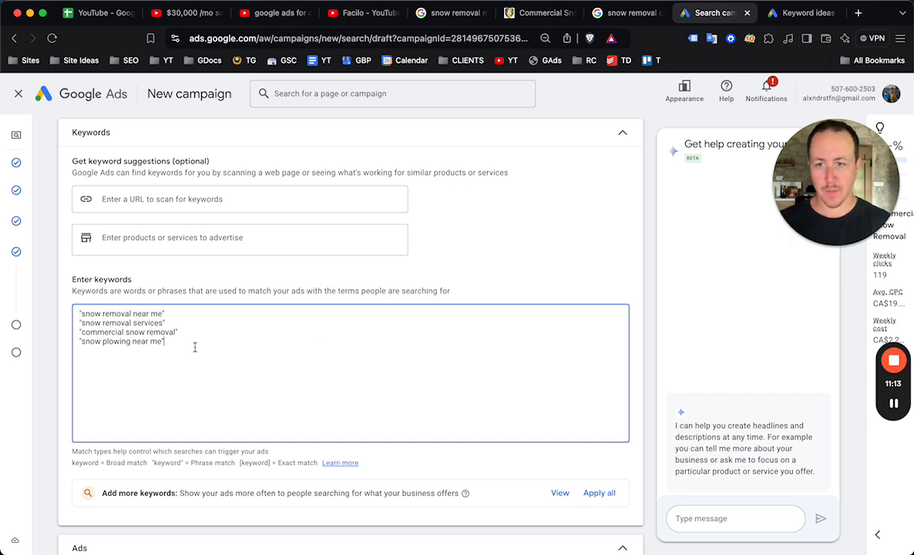
left_click_drag(151, 461, 236, 467)
left_click(248, 358)
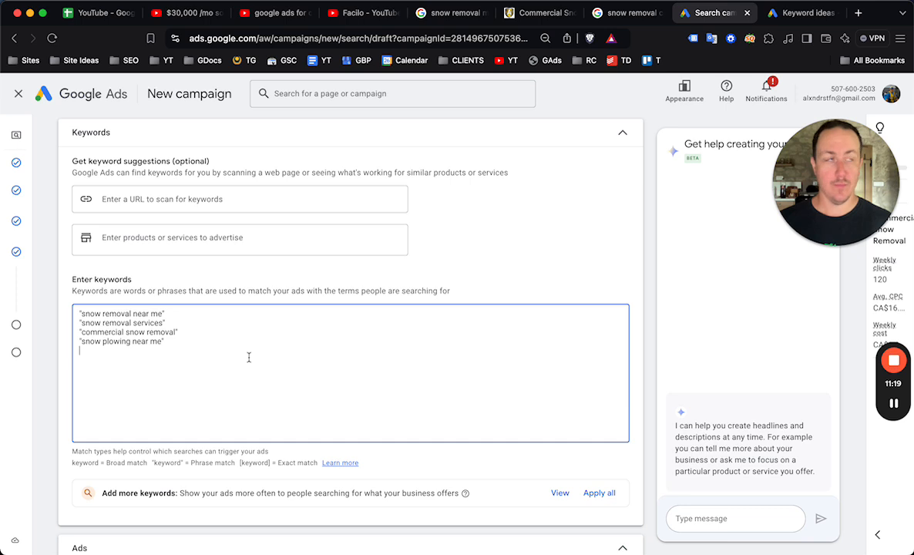
- Enter snowremovalcalgary.com as the final URL in the Ads section of the campaign draft
scroll(277, 350, "down", 4)
scroll(173, 244, "down", 6)
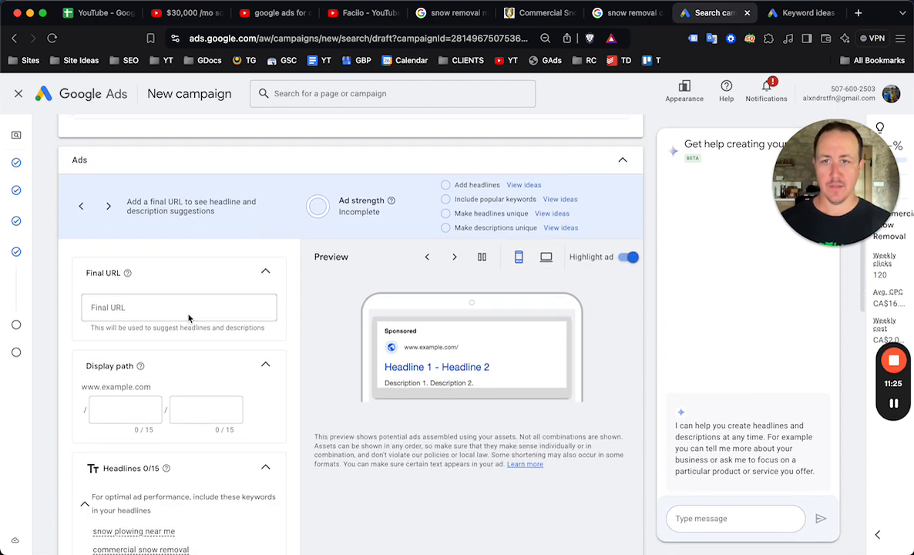
left_click(166, 293)
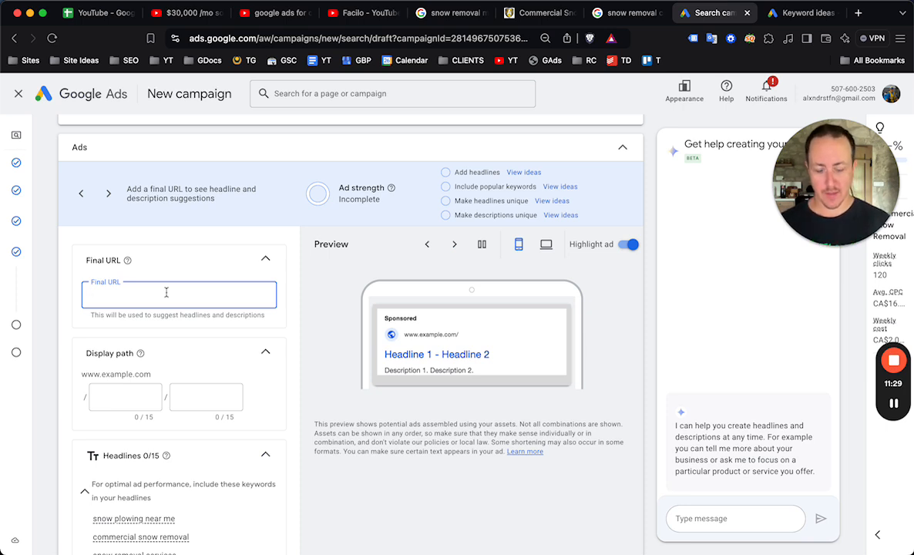
type("snowremovalcalgary.com")
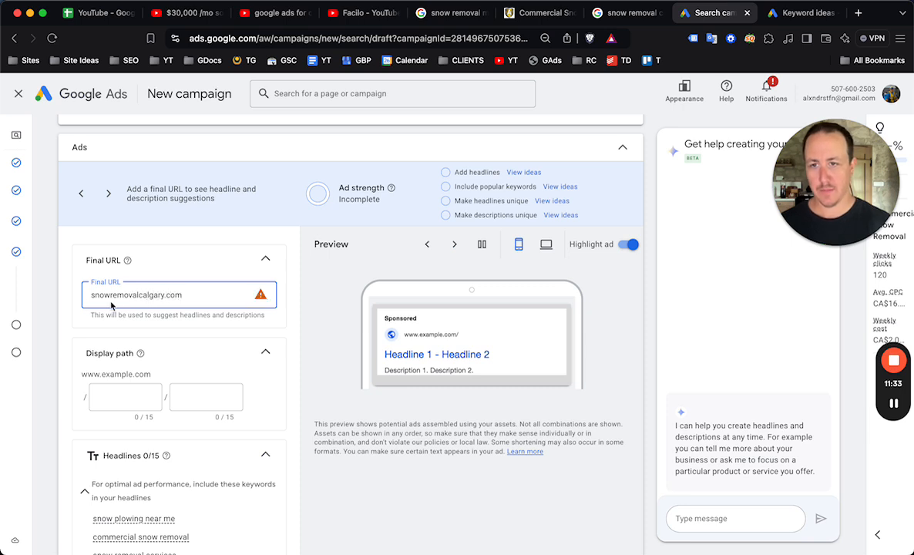
- Change the final URL to lawncarelcalgary.com/snow-removal/ by replacing the snow removal part of the domain and appending the page path
left_click_drag(132, 294, 44, 291)
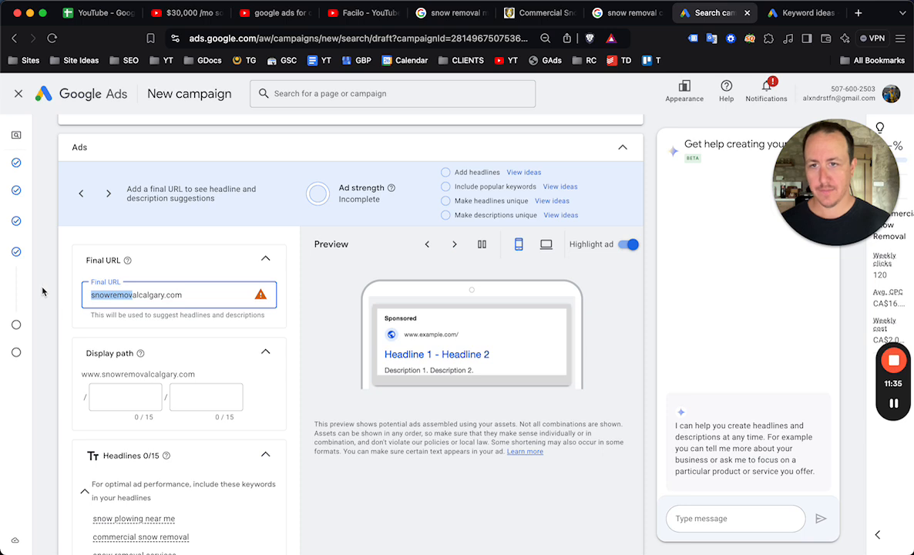
key("BackSpace")
key("Right")
key("BackSpace")
type("lawncare")
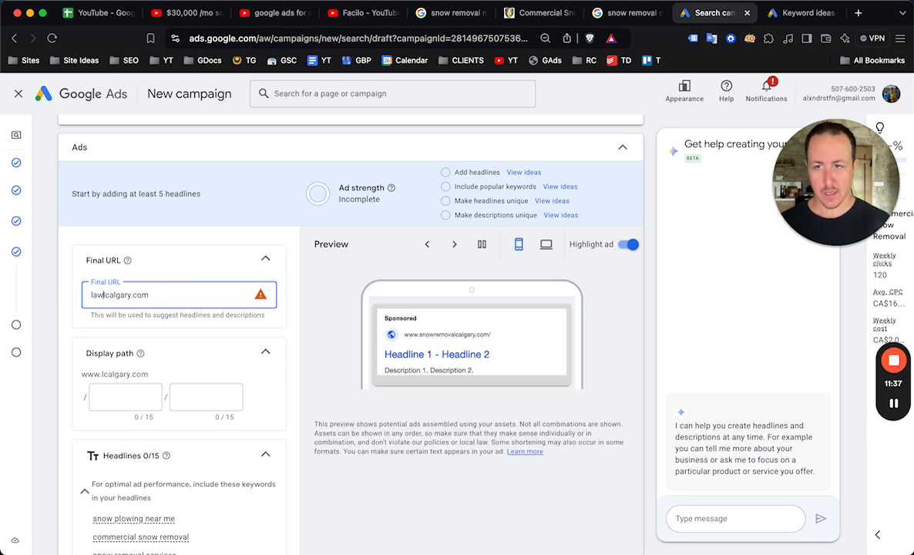
left_click(184, 298)
type("/snow-removal/")
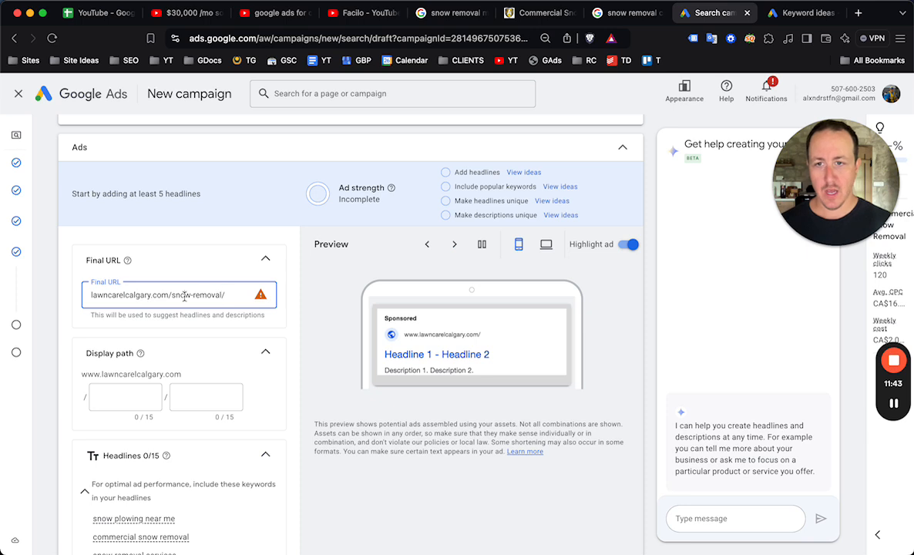
triple_click(184, 296)
left_click(193, 298)
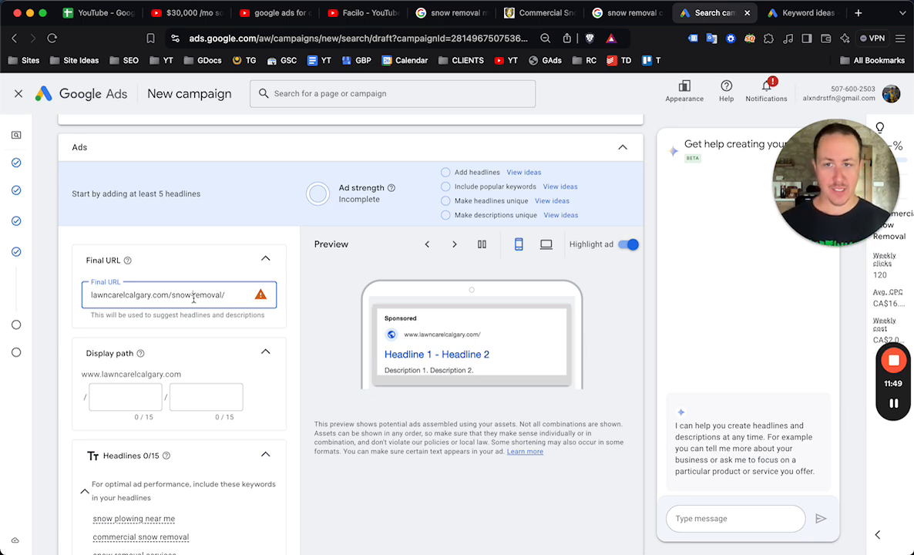
- Fill in the ad's display path with "calgary" as the first part and "snow-removal" as the second
scroll(129, 389, "down", 1)
left_click(133, 373)
type("calgary")
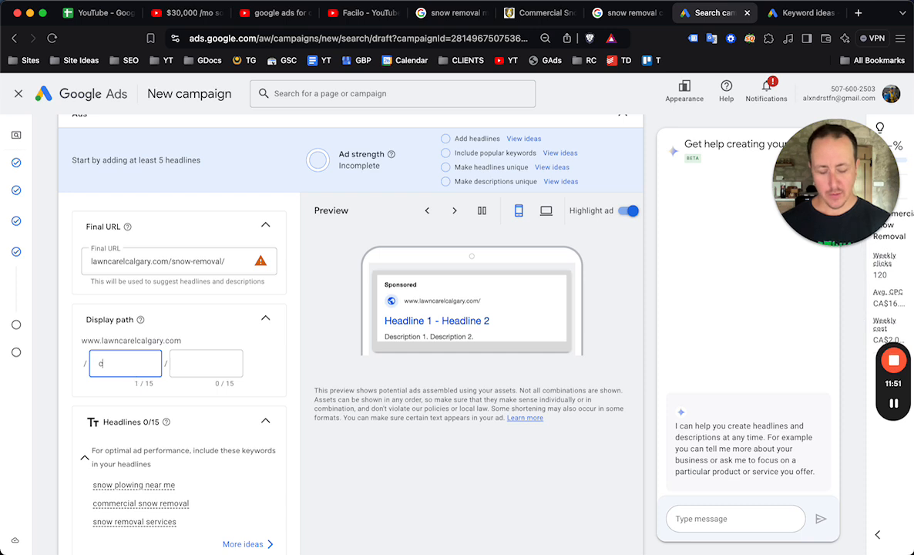
key("Tab")
type("snow-removal")
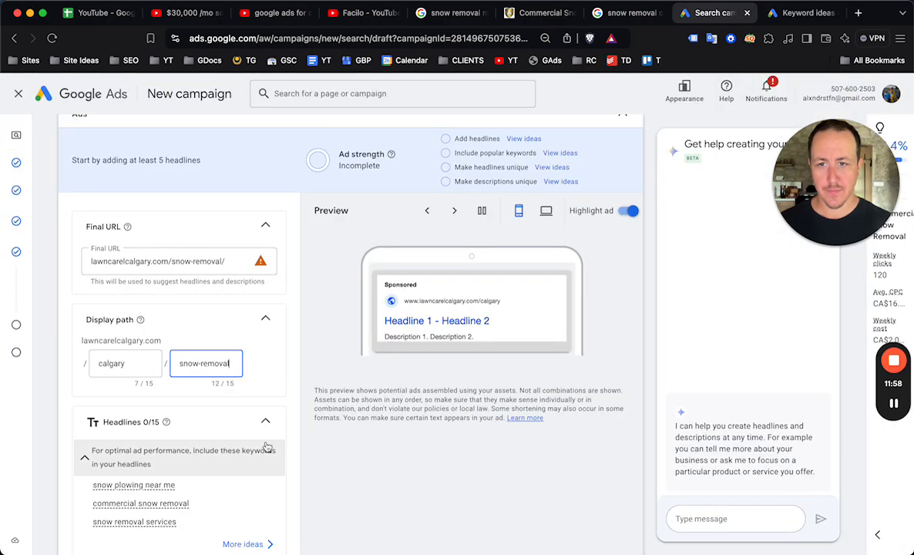
left_click(277, 391)
- Close the AI help chat beside the ad form to give the ad editor and preview more room
scroll(478, 322, "down", 2)
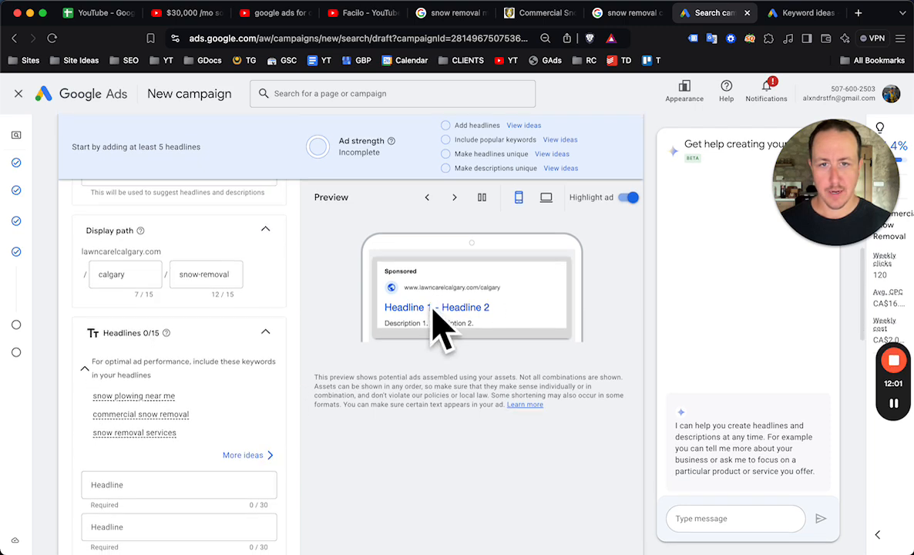
left_click(222, 281)
left_click(315, 283)
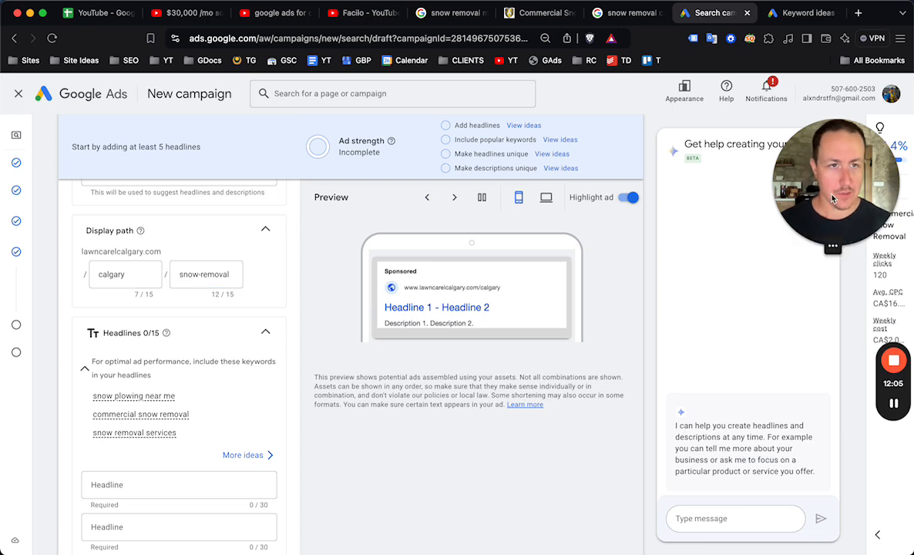
left_click(821, 153)
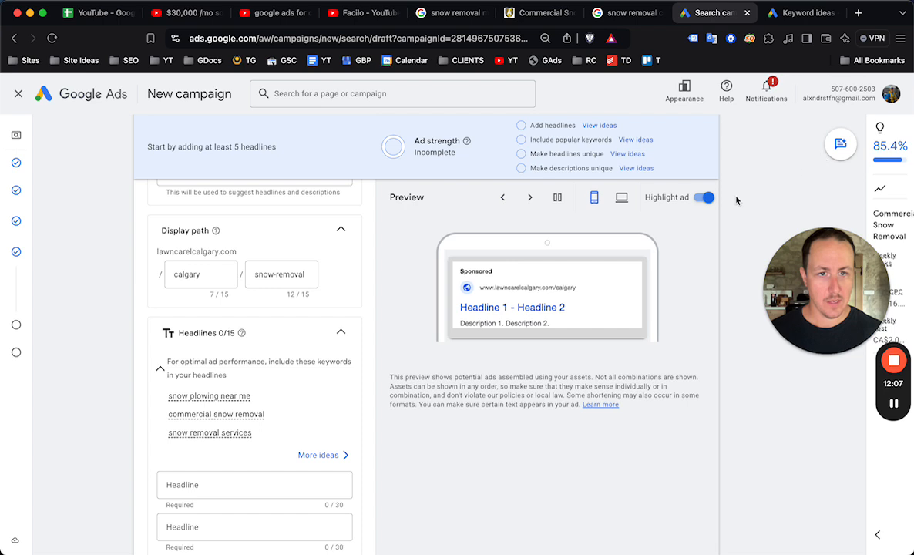
- Enter "Snow Removal Calgary" as the ad's first headline
scroll(292, 462, "down", 2)
left_click(242, 413)
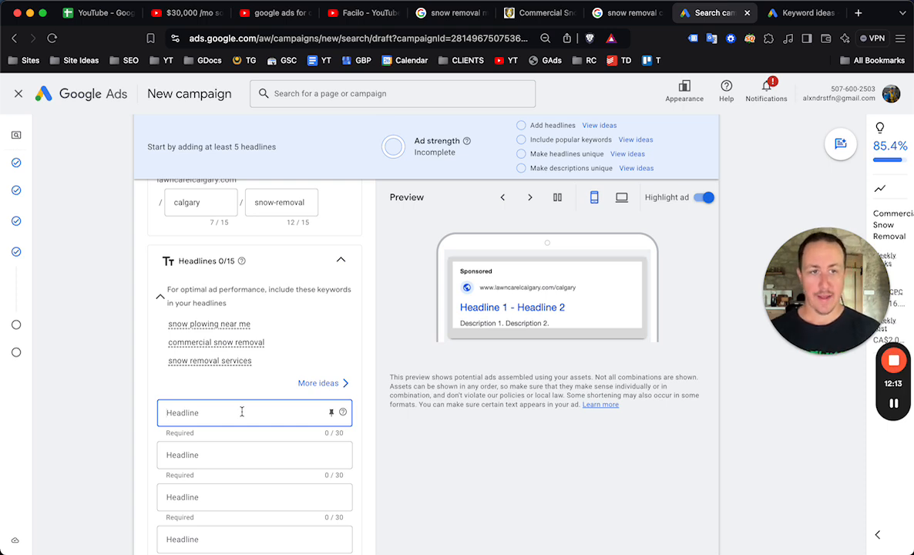
type("Snow Removal Calgary")
- Enter "Commercial Snow Removal" as the ad's second headline, correcting the capitalisation of "Snow"
key("Tab")
key("Tab")
key("Tab")
type("Commercial")
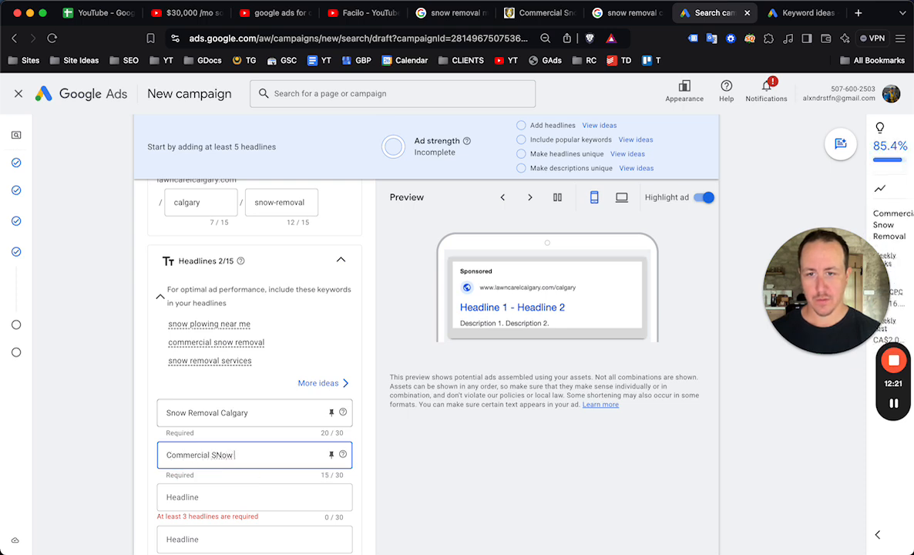
key("BackSpace")
key("BackSpace")
key("BackSpace")
type("now Rem")
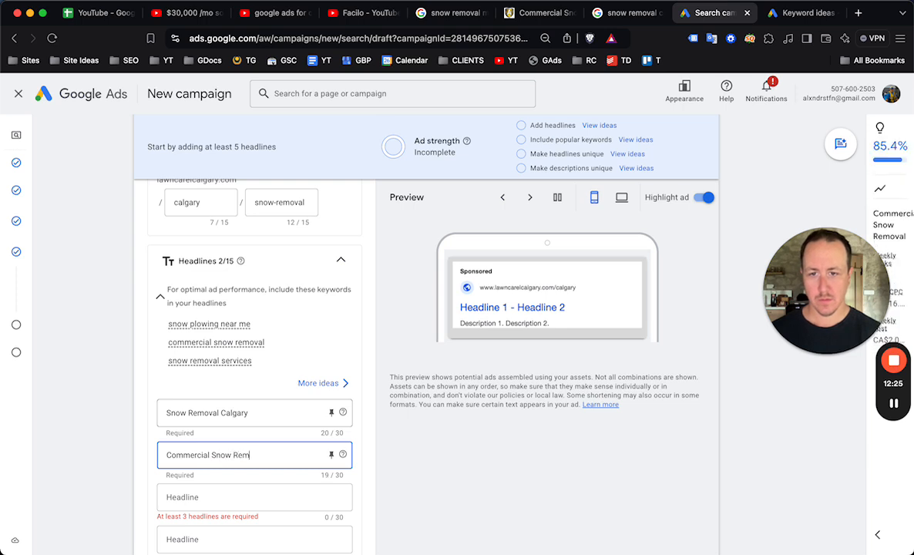
type("oval Calgar")
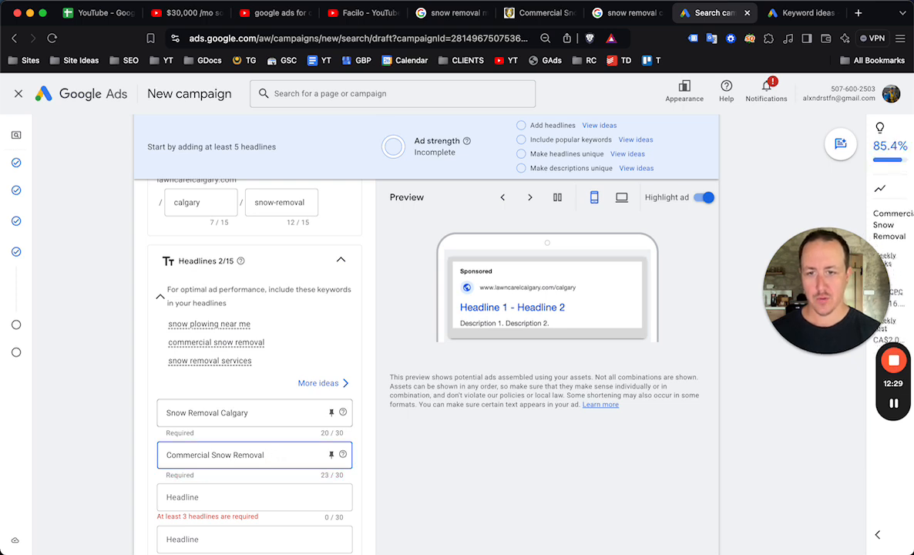
- Enter "Calgary Snow Removal" as the ad's third headline
scroll(154, 447, "down", 1)
left_click(185, 466)
type("Calgary Snow Removal")
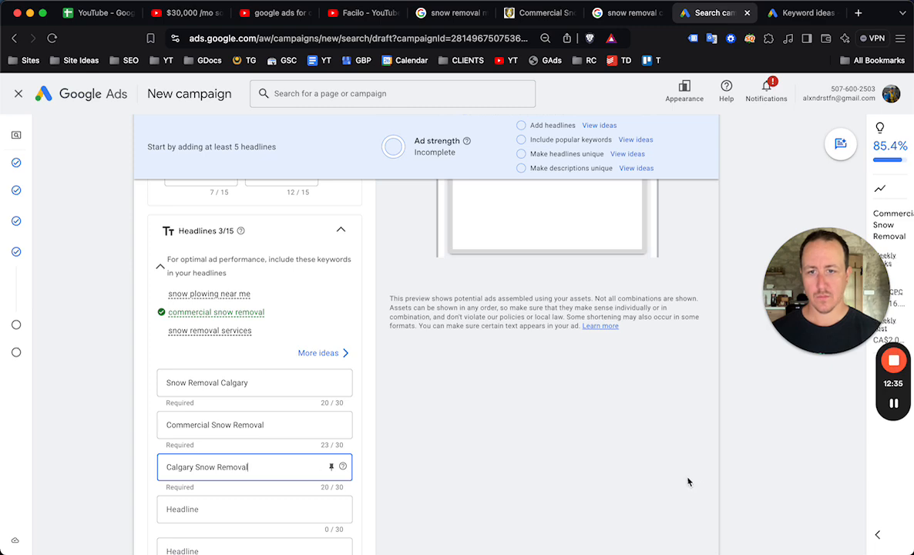
left_click(605, 501)
- Pin the headline "Snow Removal Calgary" so that it shows only in position 1
scroll(572, 463, "up", 2)
scroll(494, 397, "down", 4)
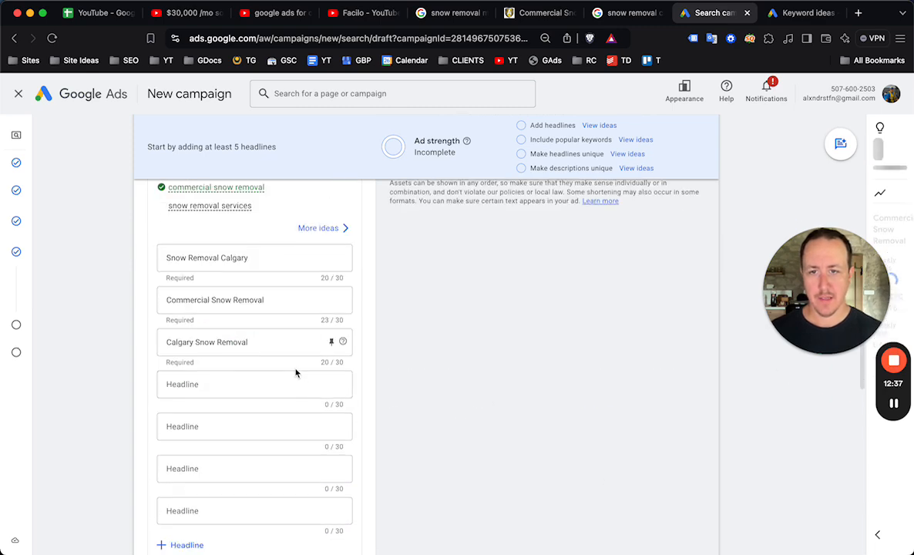
scroll(293, 301, "up", 2)
scroll(300, 354, "down", 2)
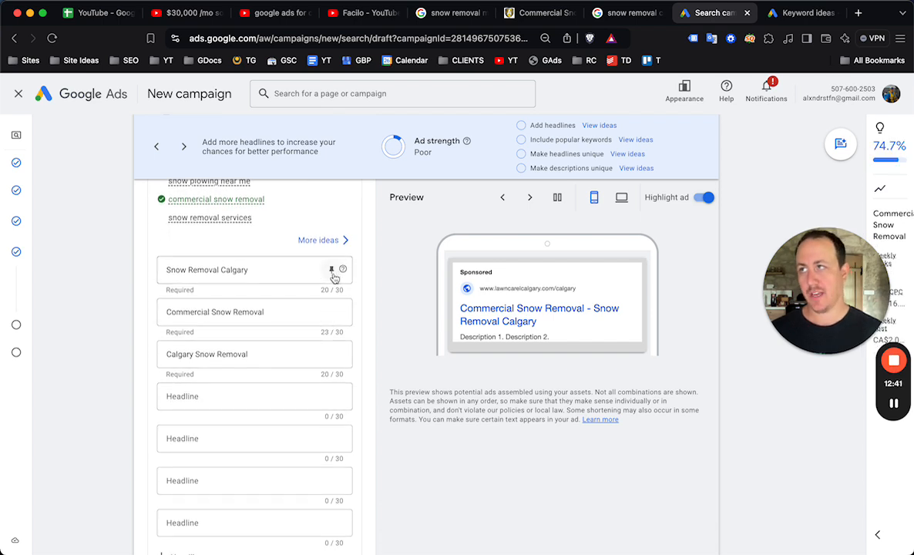
left_click(332, 270)
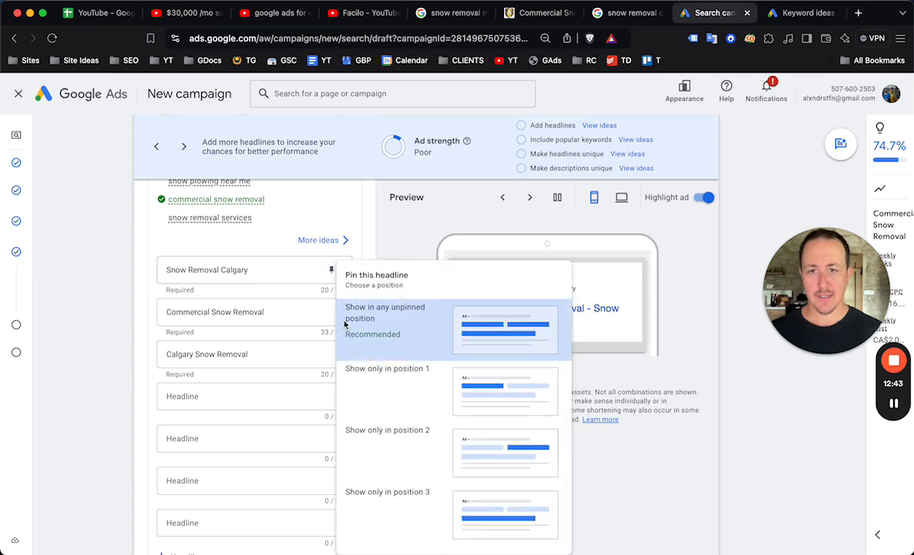
left_click(361, 383)
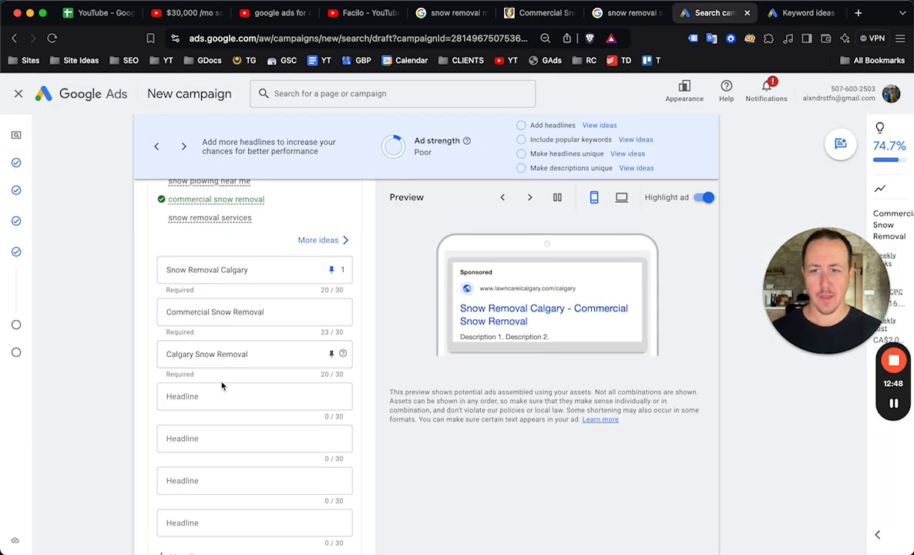
- Add the price offer "Starting at $149" as the fourth headline
left_click(217, 396)
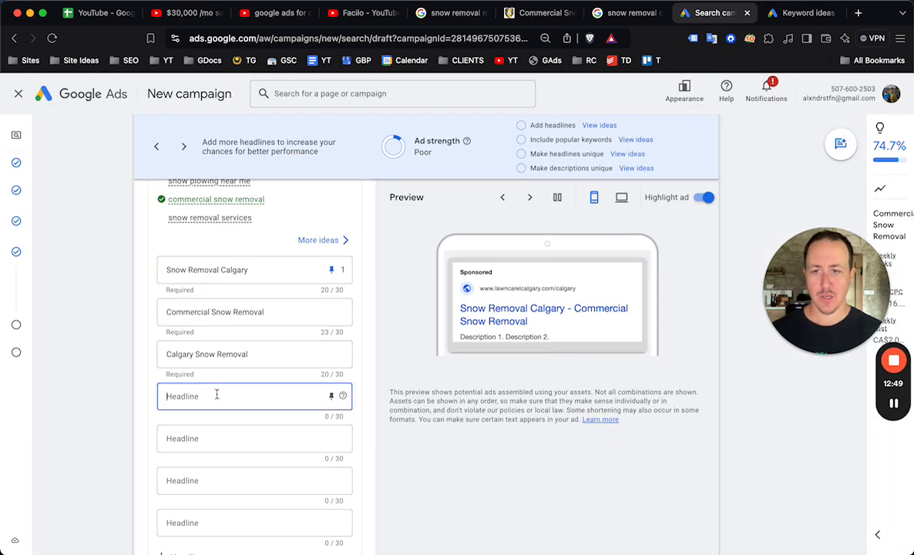
type("Star")
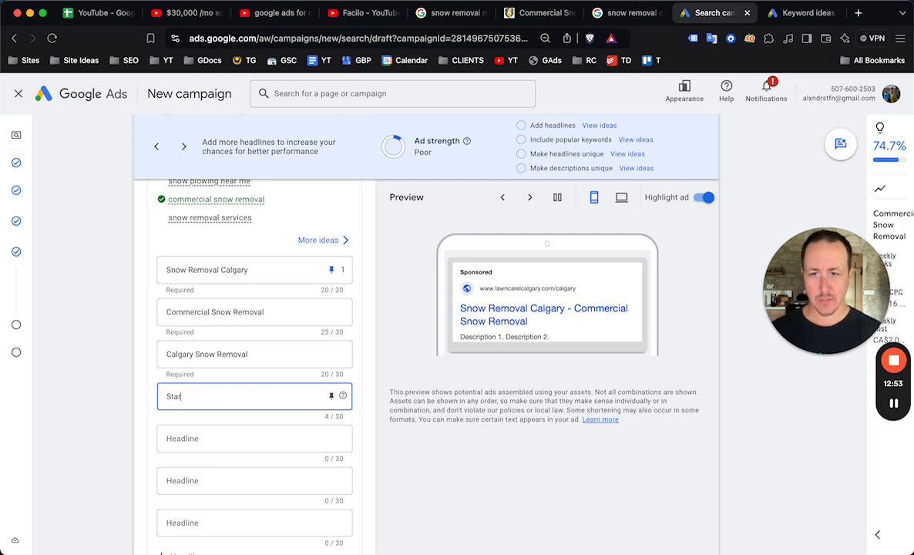
type("ting at $")
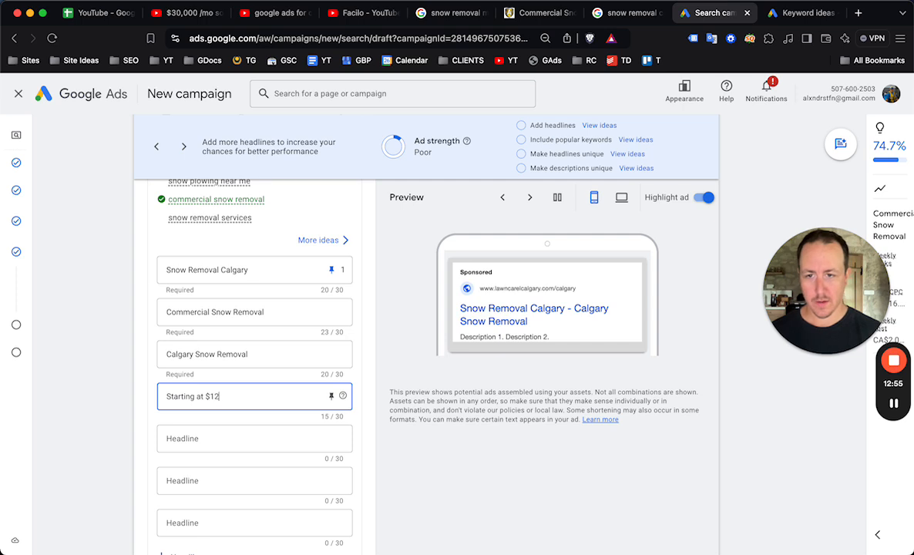
type("149")
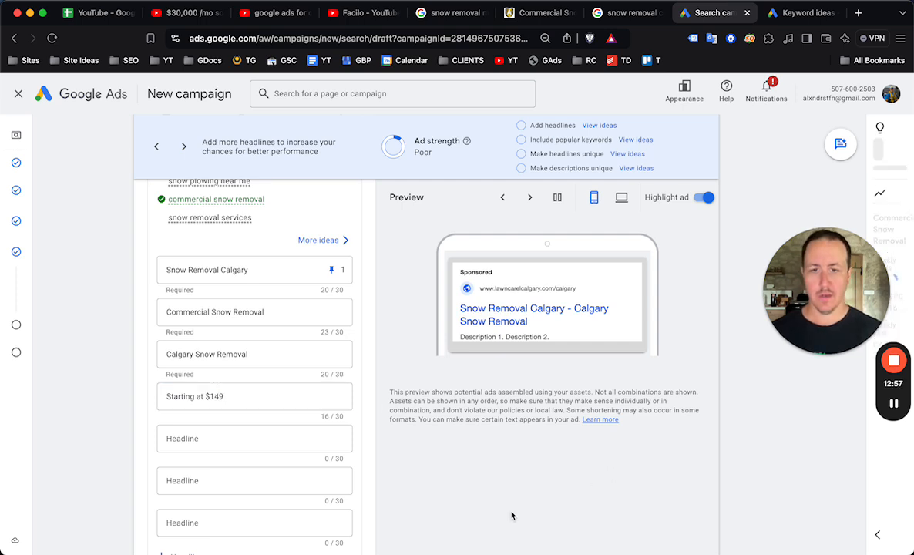
- Enter "Emergency Snow Removal" as the fifth headline, fixing the misspelling of "Removal"
left_click(215, 451)
type("Emer")
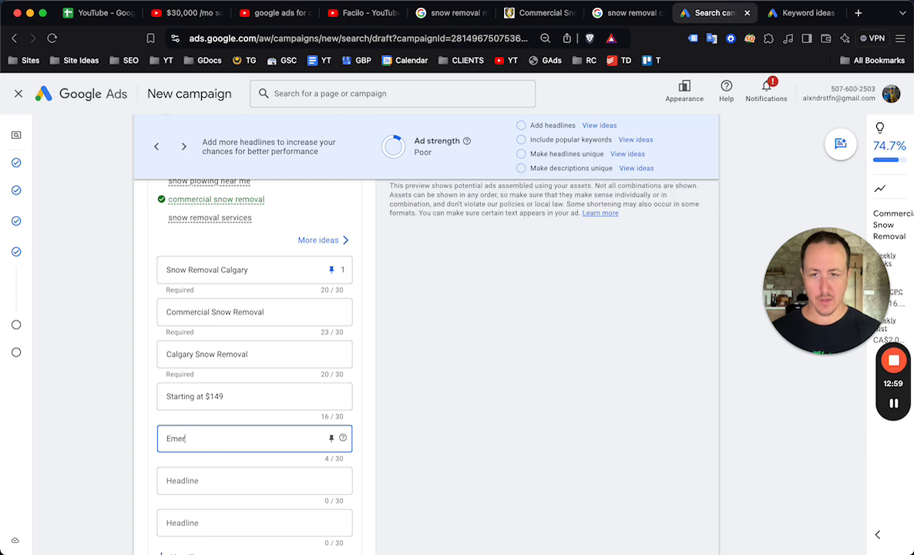
type("gency Snow Rmov")
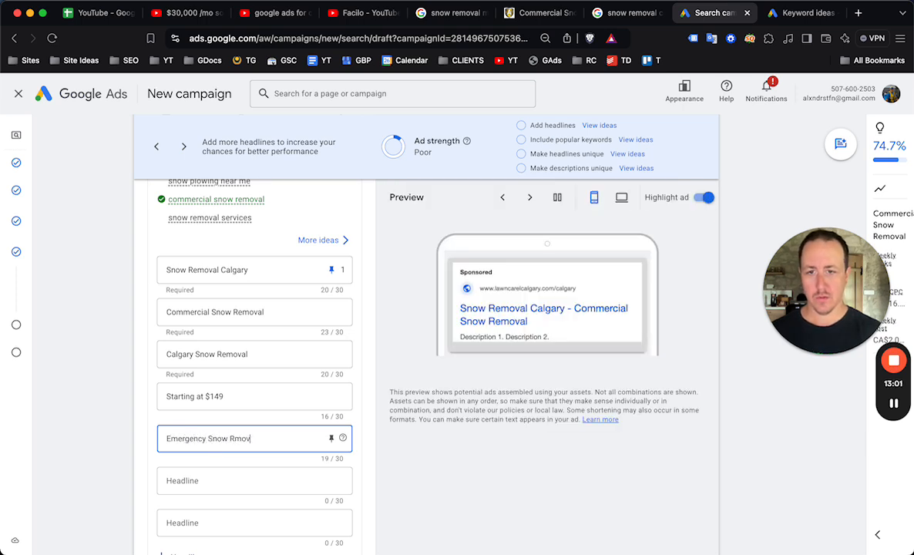
type("mova")
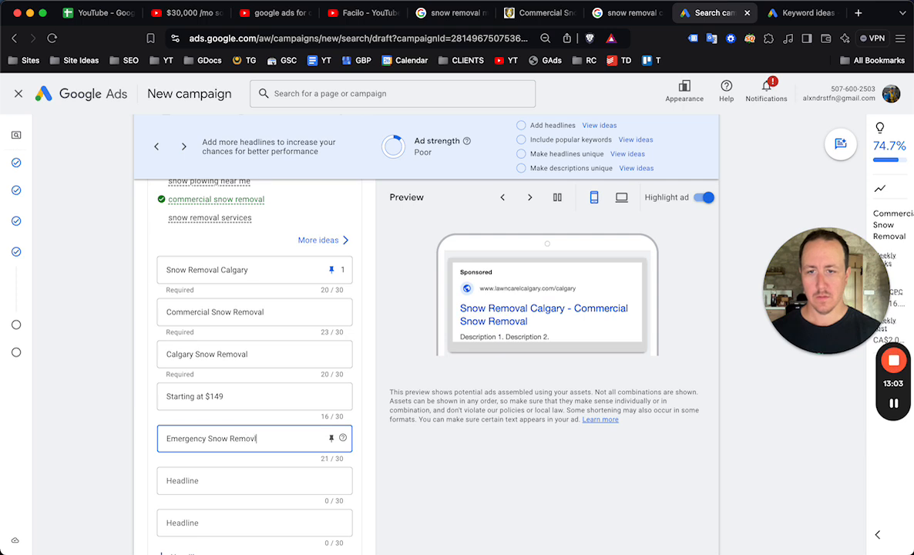
type("l")
- Add "Easily Book Online or Call" as the sixth headline and check the headline combinations in the ad preview
left_click(205, 481)
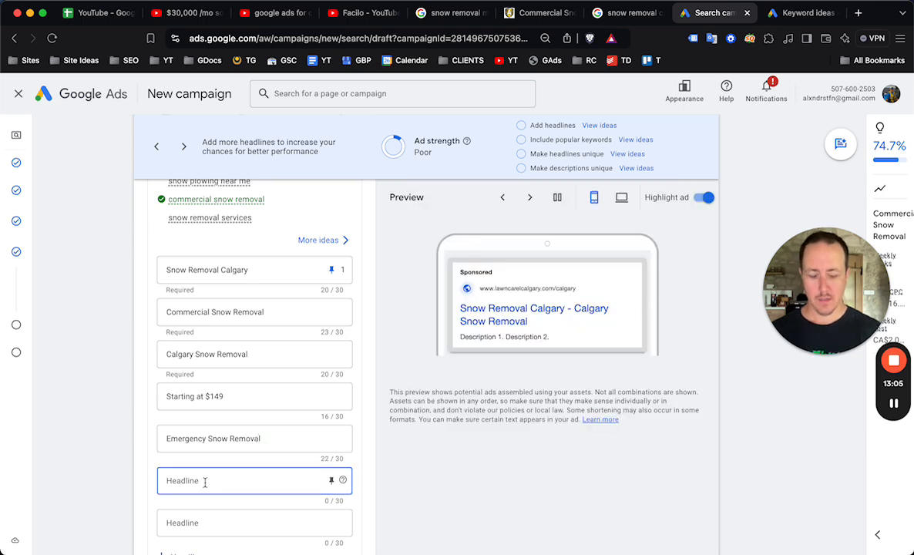
type("Easily Book Online or Call")
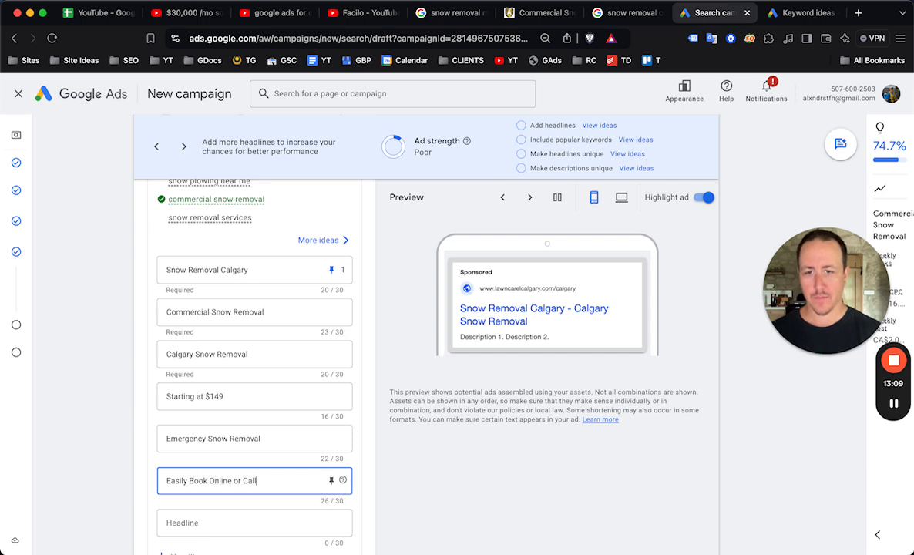
left_click(568, 522)
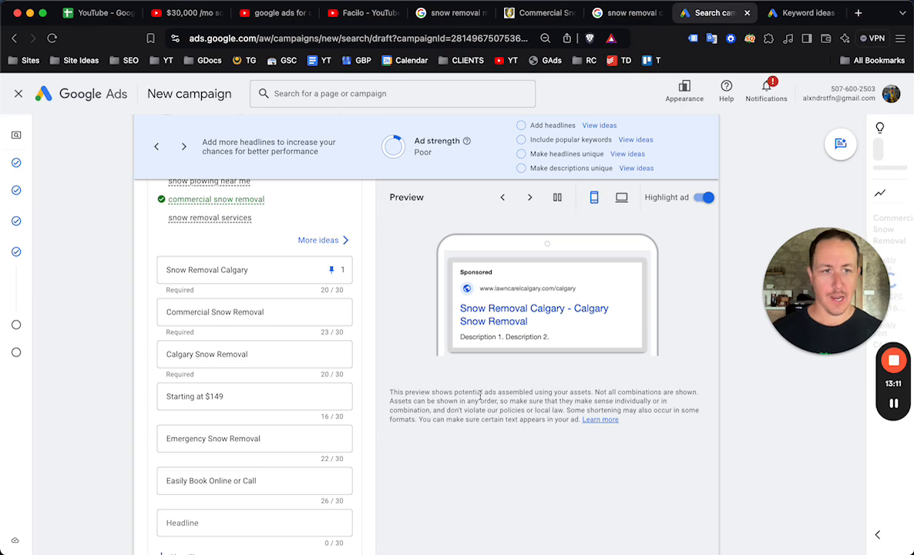
scroll(505, 324, "up", 5)
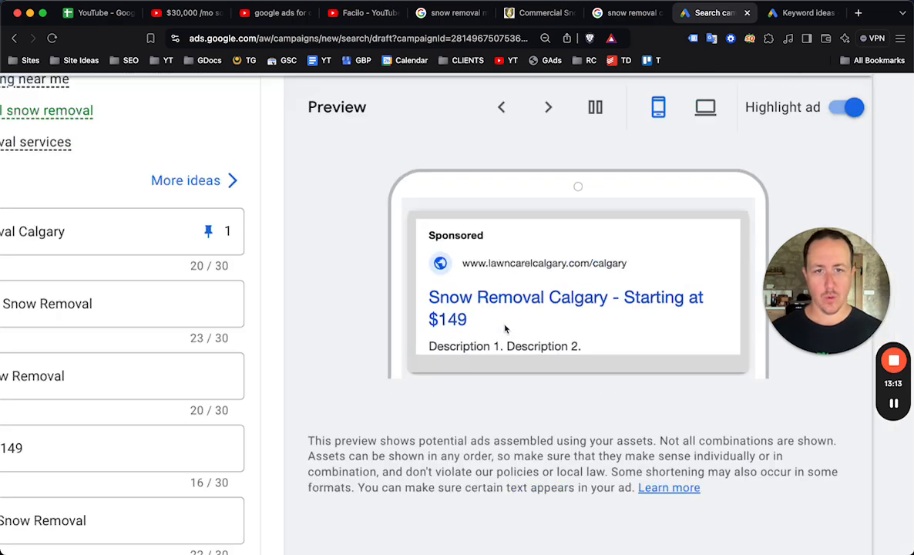
scroll(601, 320, "down", 5)
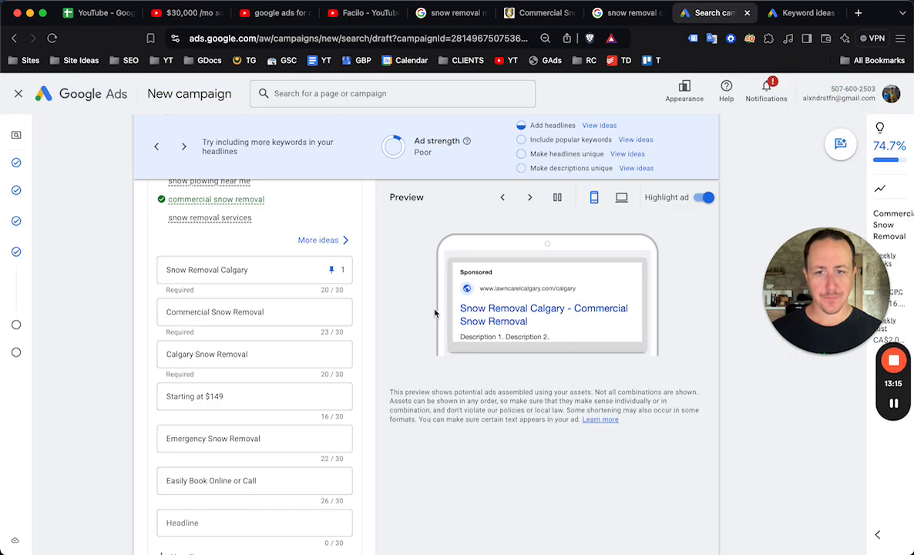
- Enter the first ad description: "Looking for snow removal services in Calgary? Commercial snow removal for Calgary business"
scroll(343, 339, "down", 2)
left_click(223, 351)
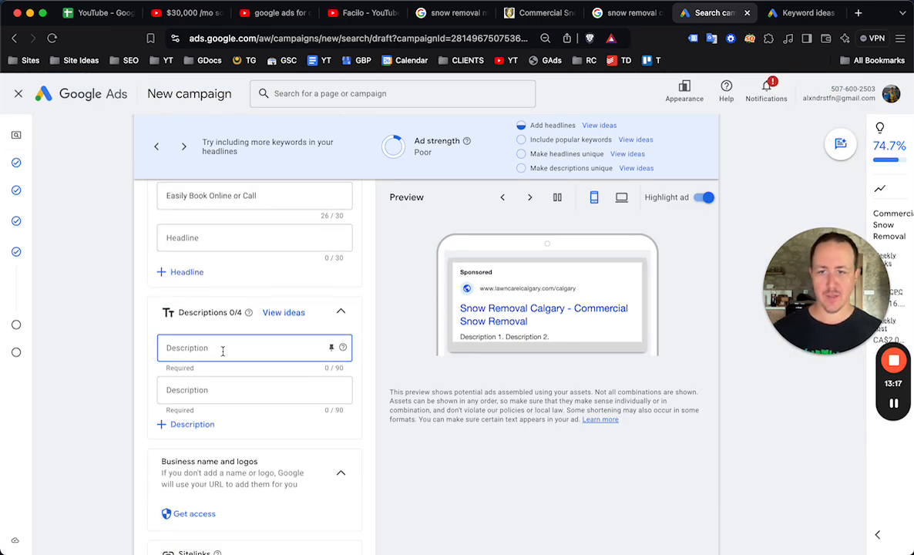
type("Looking for snow removal servic")
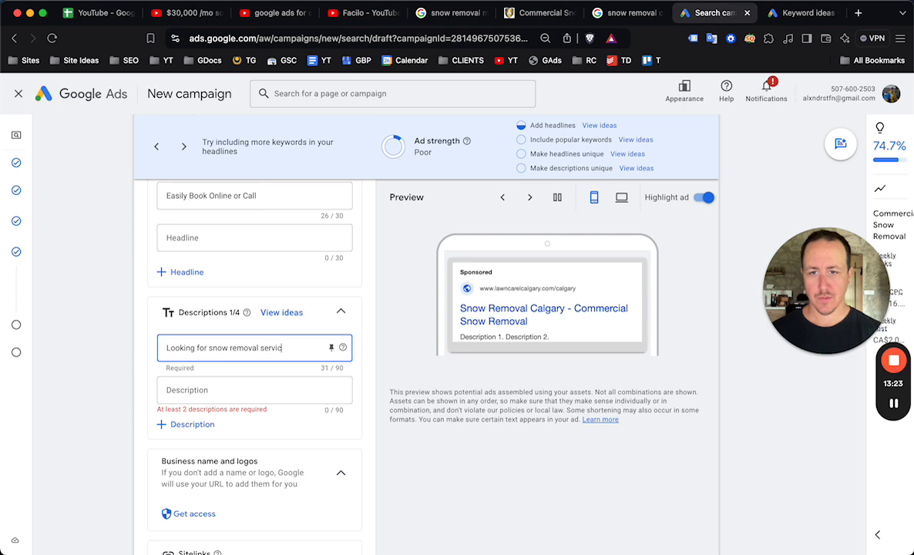
type("es in Calgary? W")
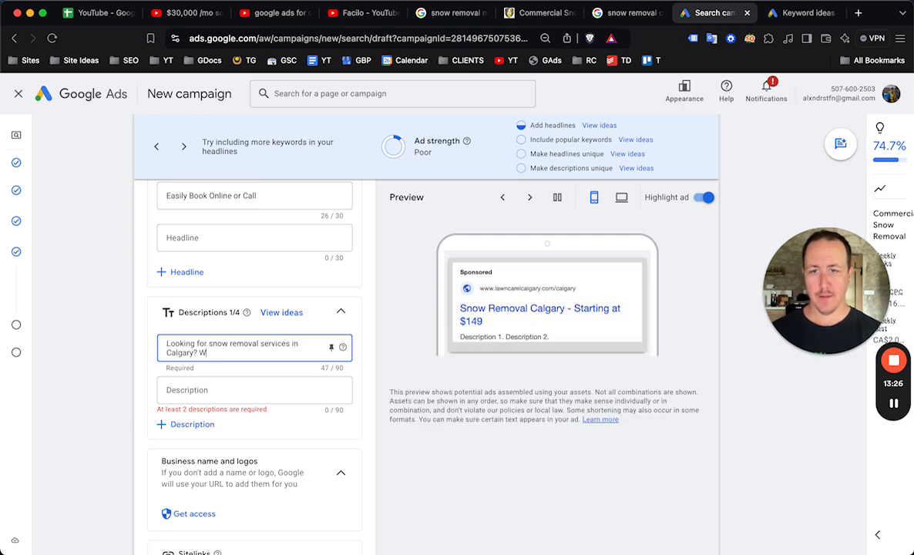
key("BackSpace")
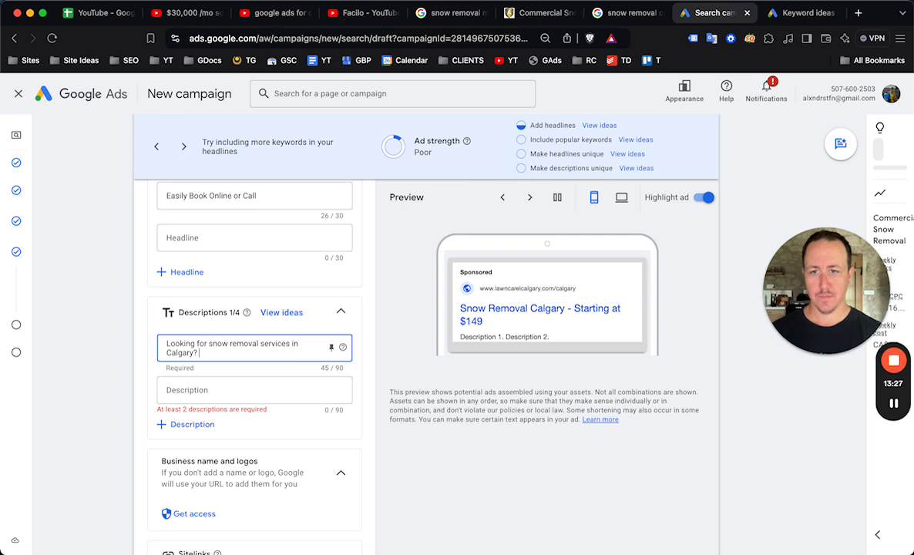
type("Grea")
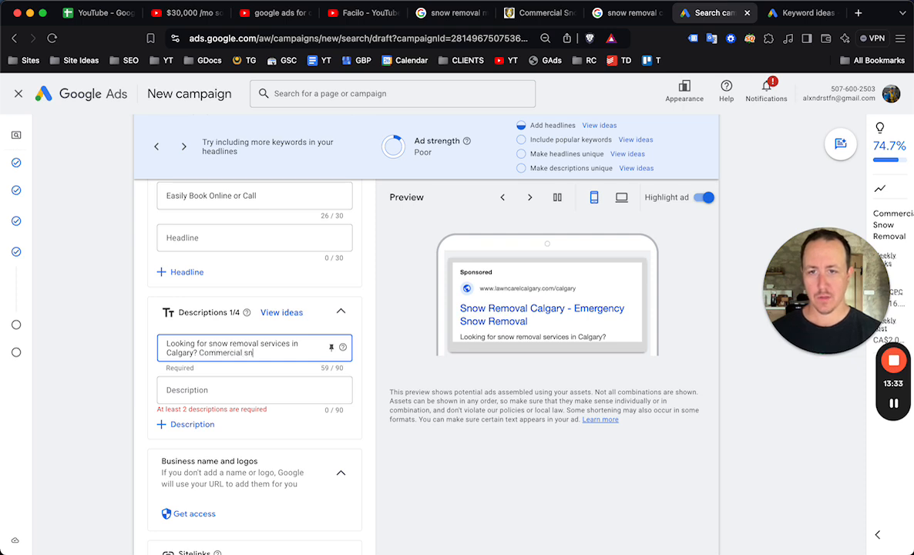
type("moval for C")
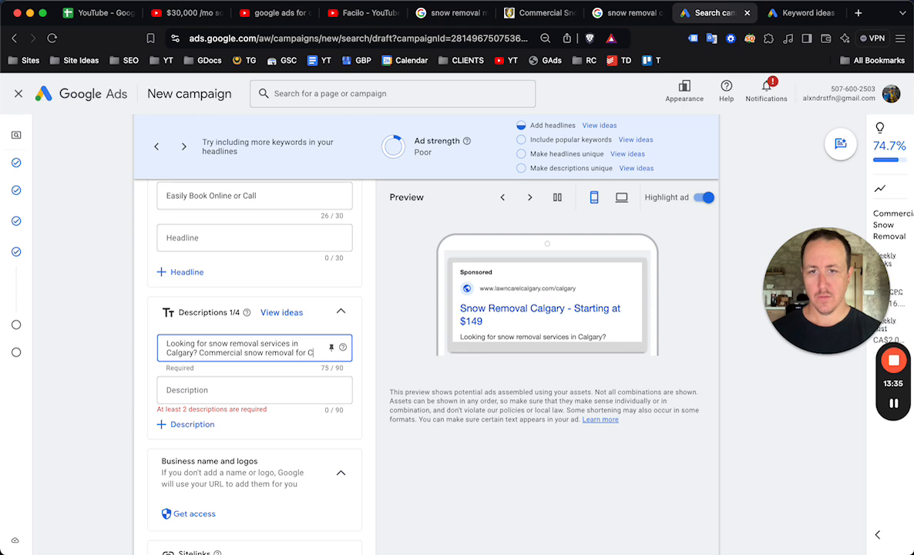
type("algary usi")
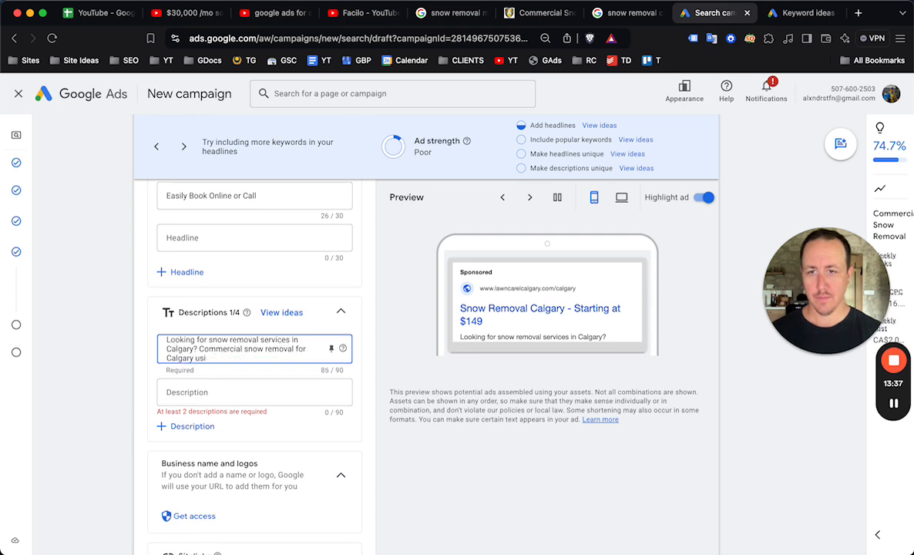
key("BackSpace")
key("BackSpace")
key("BackSpace")
type("busines")
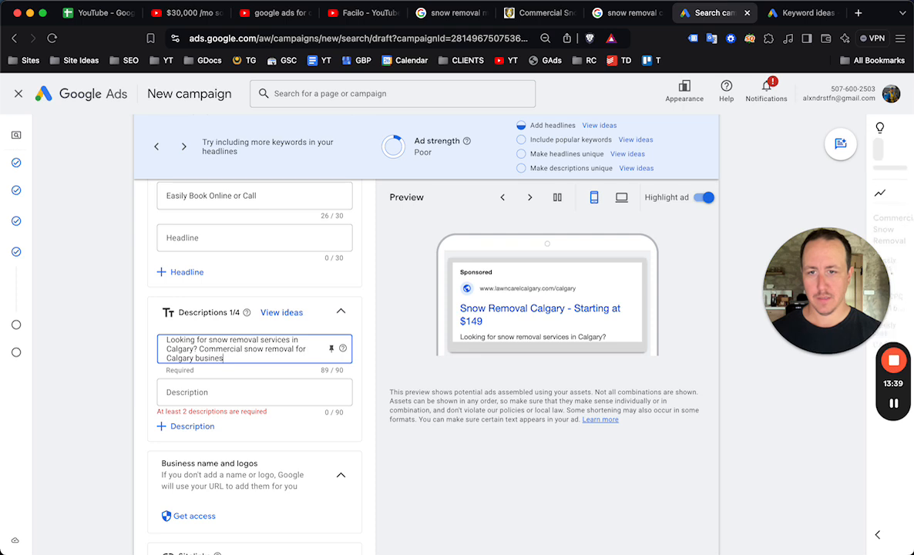
type("s")
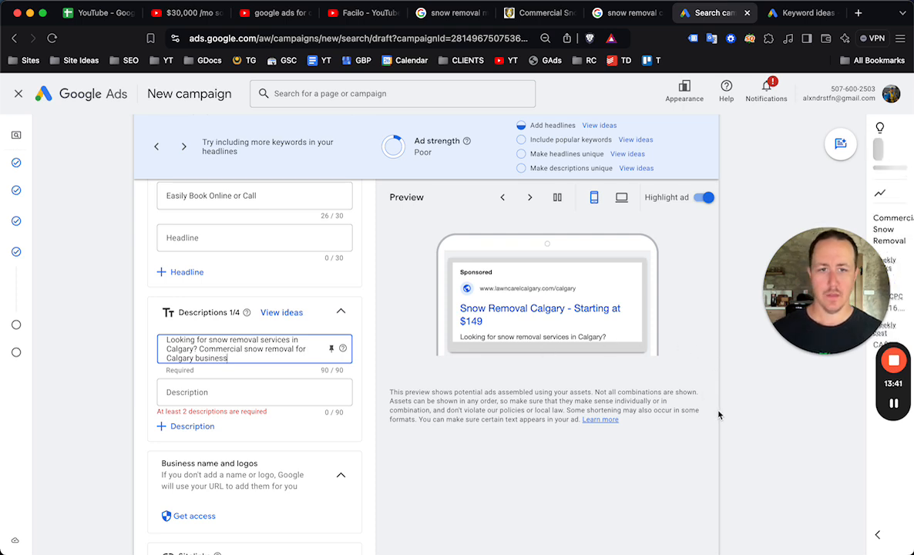
left_click(310, 414)
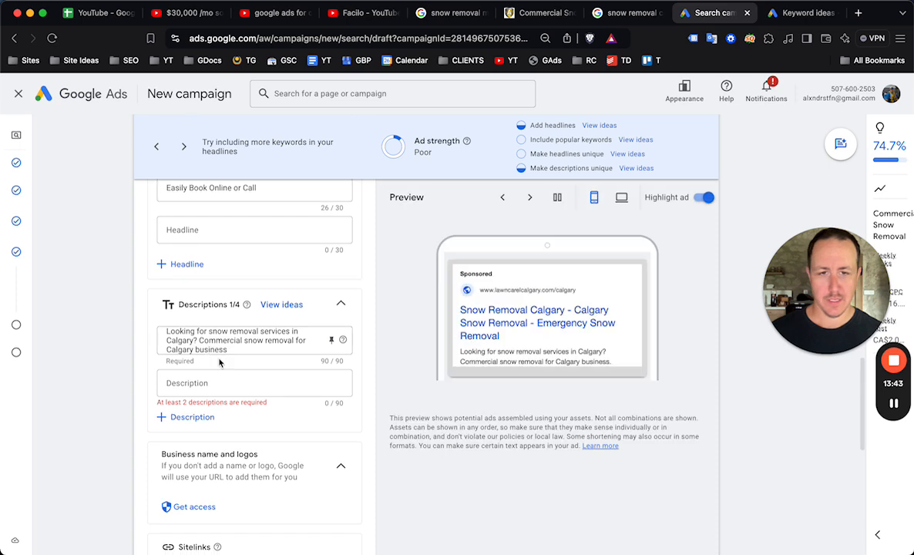
- Enter the second ad description: "Call today or book your Calgary snow removal online. Starting from just $149"
scroll(241, 385, "down", 1)
left_click(236, 373)
type("Call today or book your")
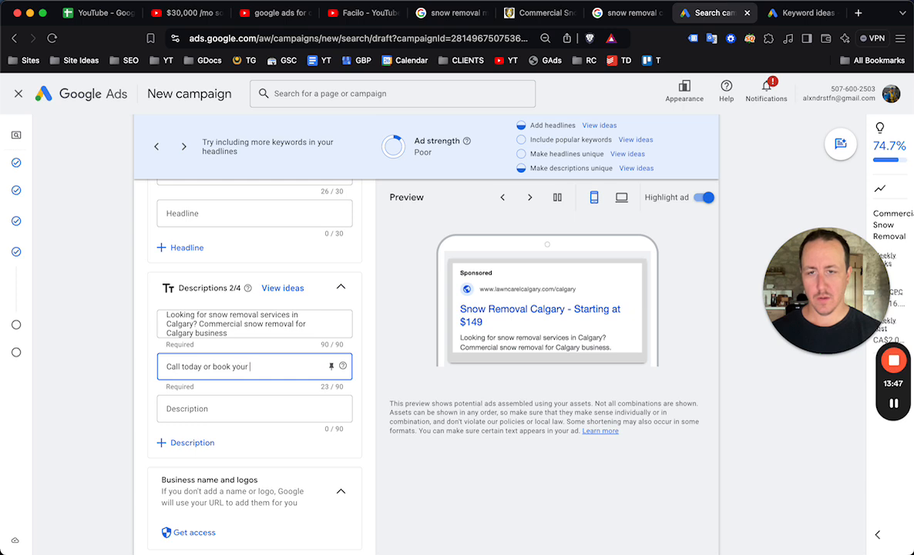
type(" Calgary snow removal online. Starting from just $149")
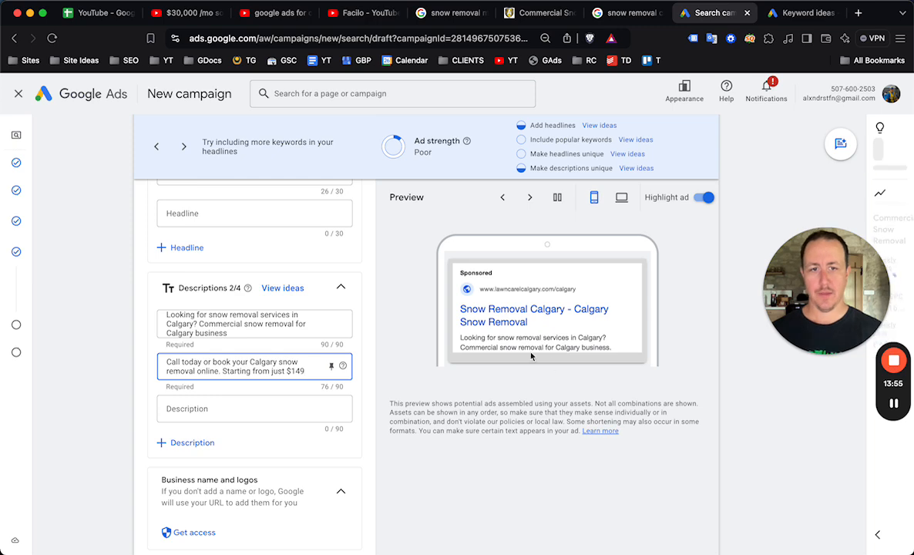
left_click(780, 435)
- Review how headlines and descriptions combine in the ad preview, and check them against the ad group's keywords
scroll(532, 322, "down", 1)
scroll(537, 340, "up", 5)
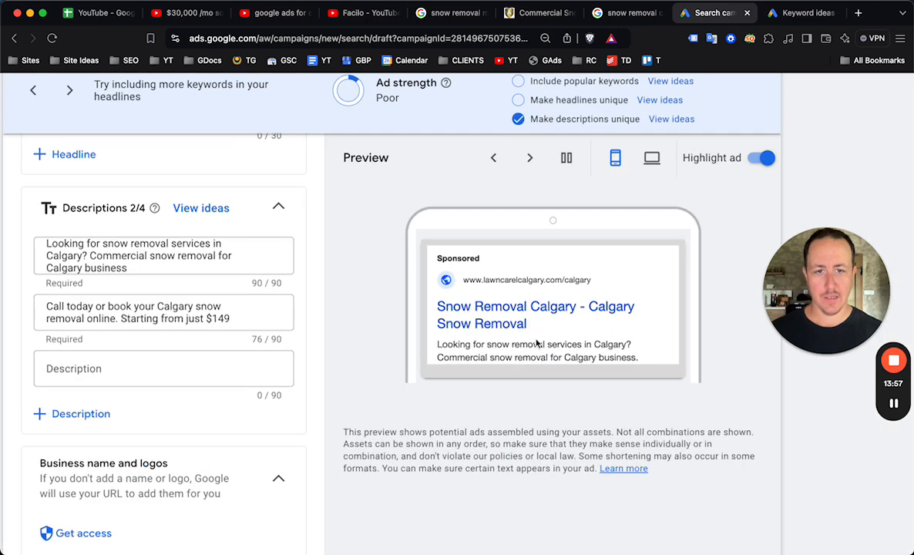
scroll(508, 396, "down", 5)
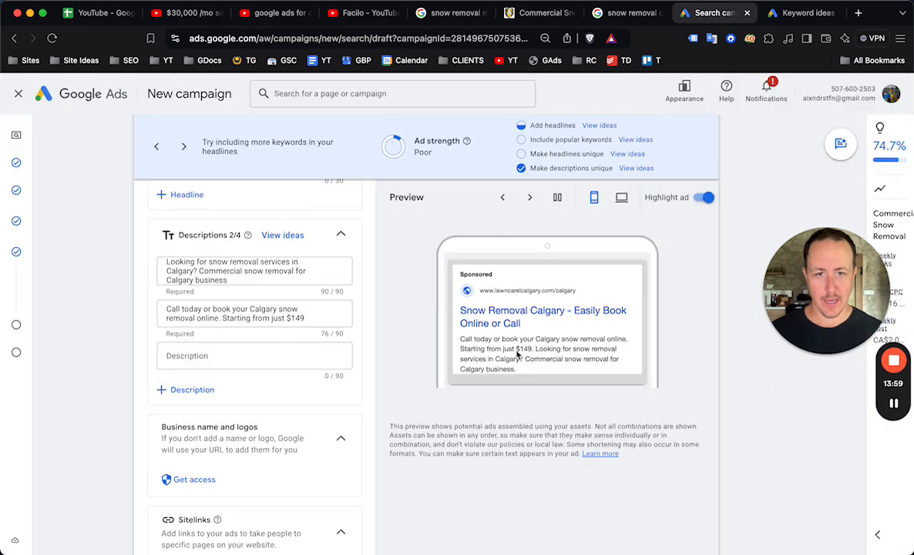
scroll(377, 324, "down", 2)
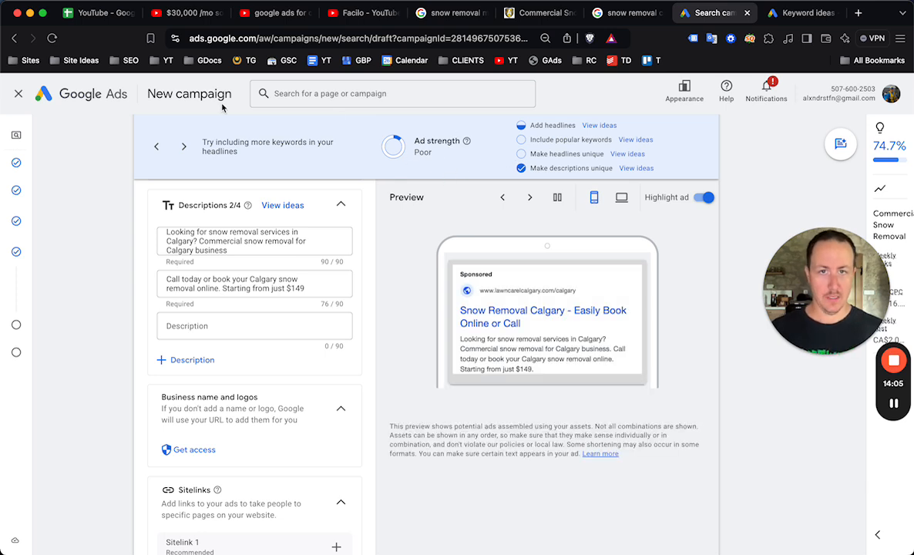
scroll(327, 355, "up", 10)
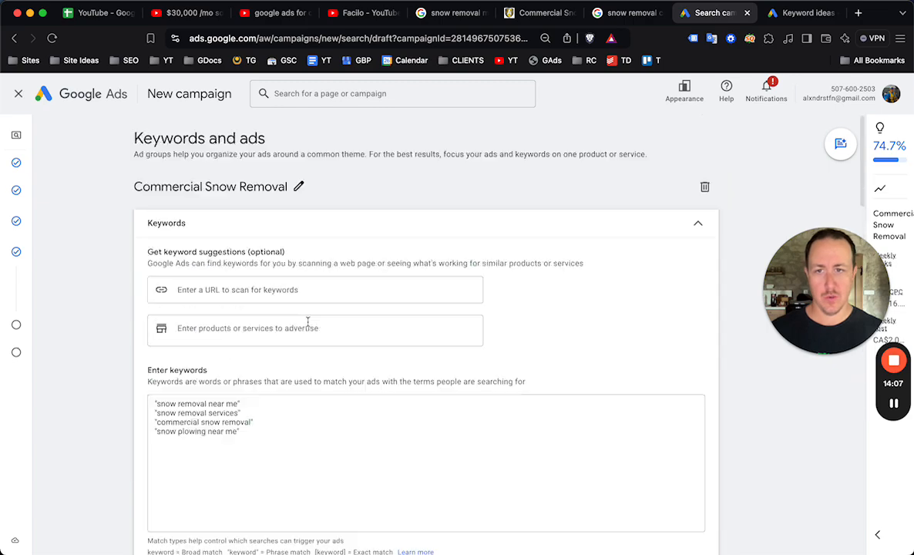
scroll(295, 373, "down", 10)
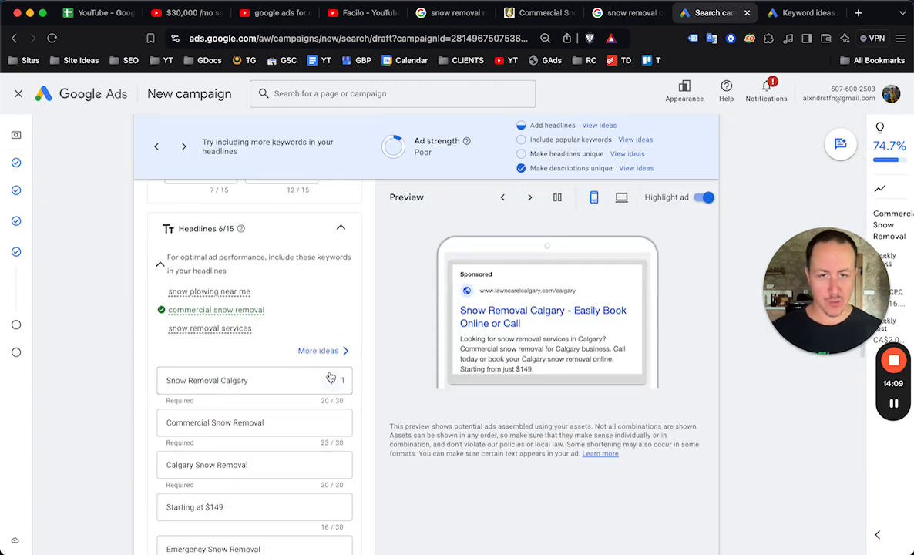
scroll(332, 377, "down", 5)
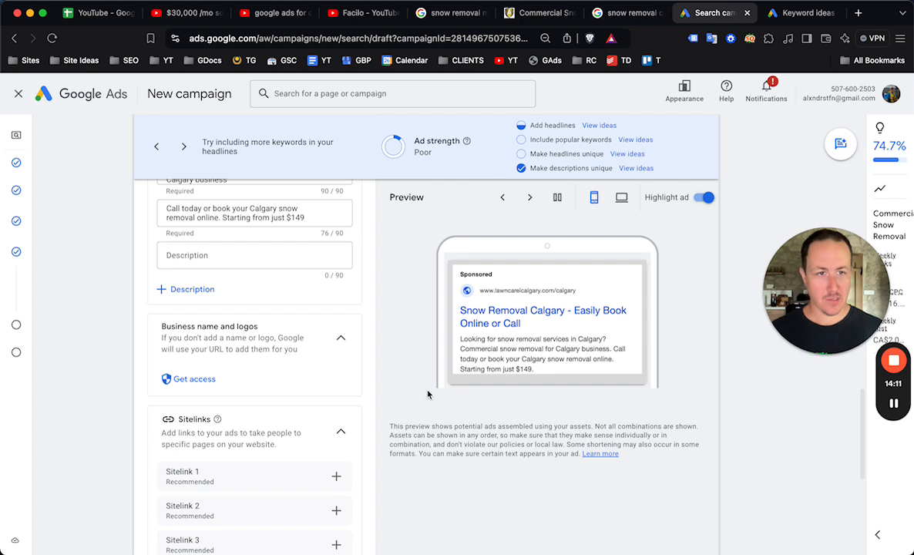
scroll(323, 362, "down", 2)
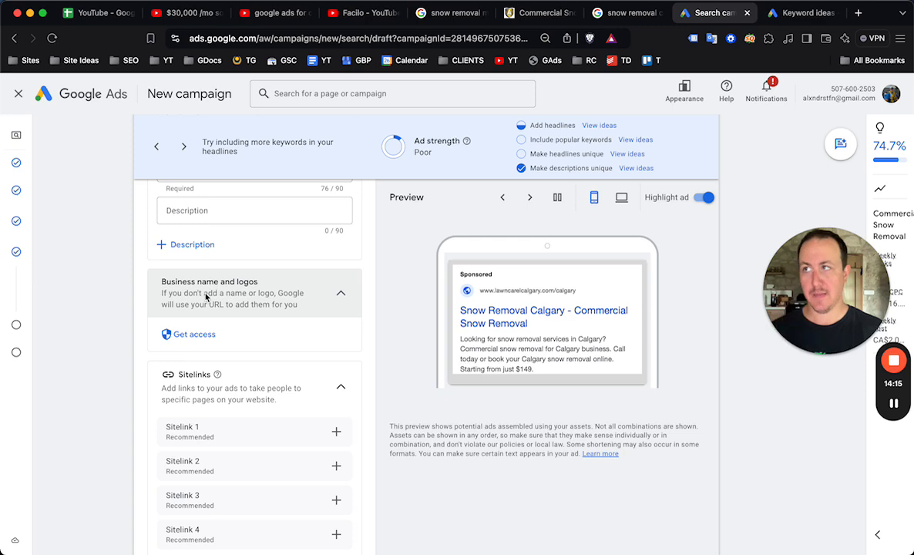
- Draft the first sitelink with the text "Our Snow Removal Services" and check how it looks in the sitelink preview
scroll(200, 304, "down", 3)
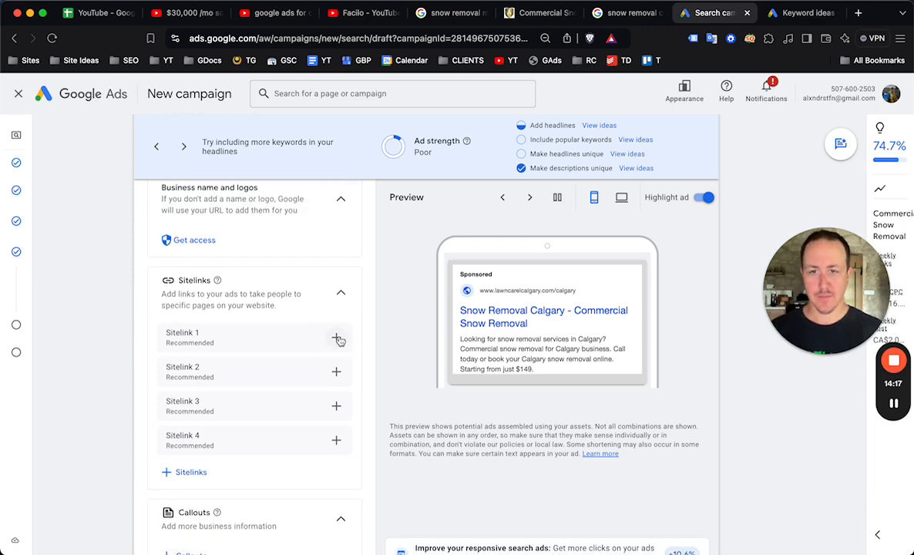
left_click(337, 339)
left_click(332, 199)
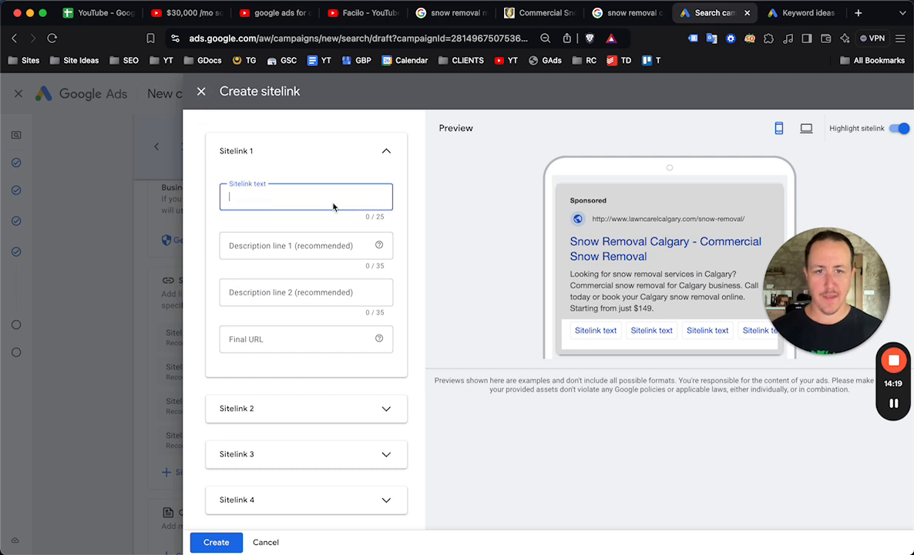
type("Our Snow Removal Services")
left_click(464, 255)
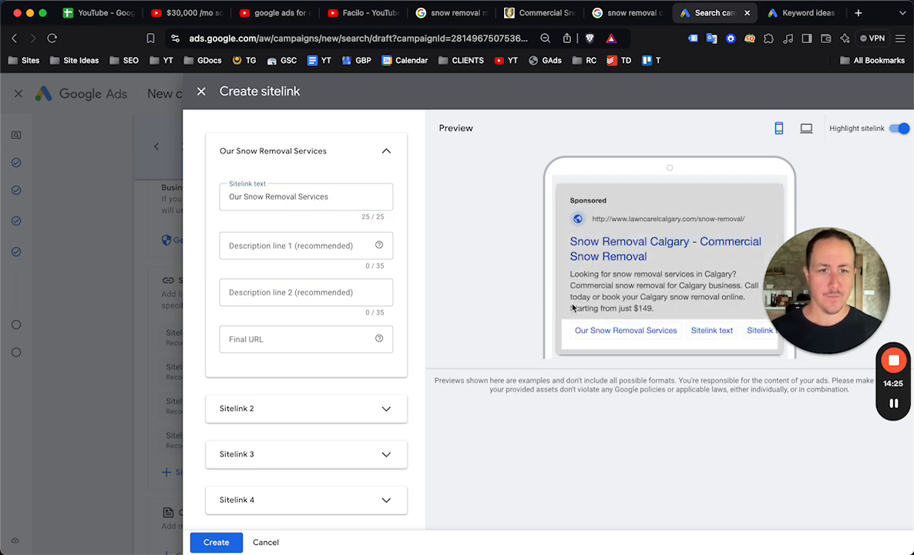
scroll(655, 345, "up", 5)
scroll(634, 335, "down", 5)
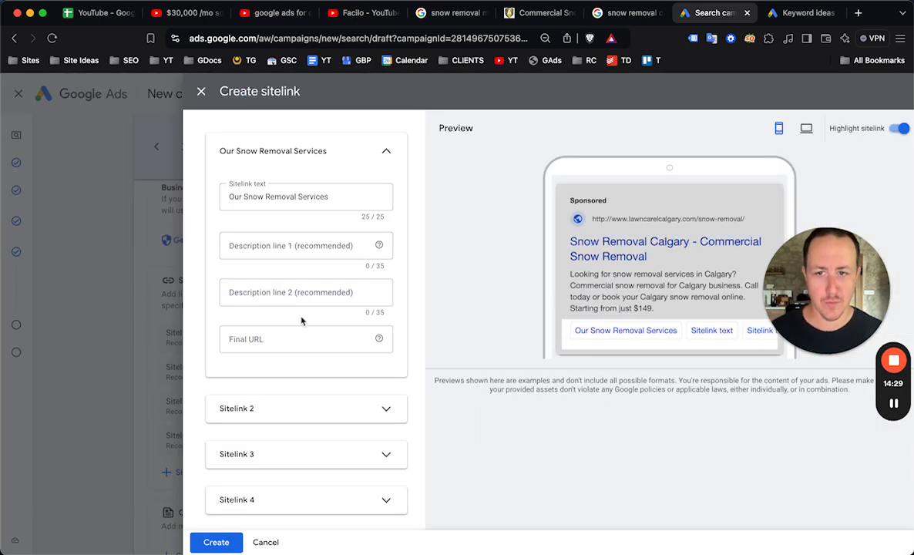
- Draft the second sitelink with the text "Book Snow Removal"
left_click(300, 410)
left_click(277, 458)
type("Book a")
key("super+a")
type("Sh")
key("BackSpace")
key("BackSpace")
type("Book a Remo")
type("Snow Remova")
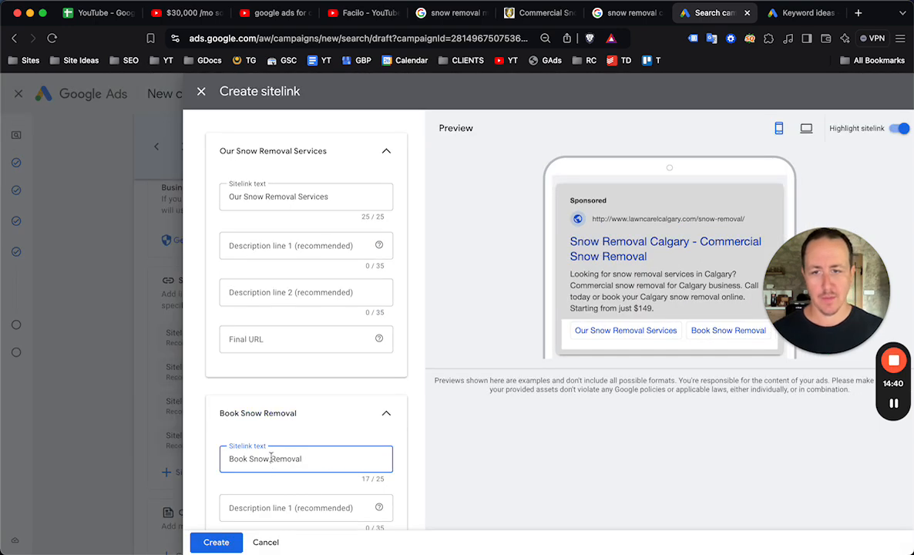
- Replace the second sitelink's text with "Call For a Quote", check the preview and discard the drafted sitelinks
triple_click(271, 457)
type("Call For a Quote")
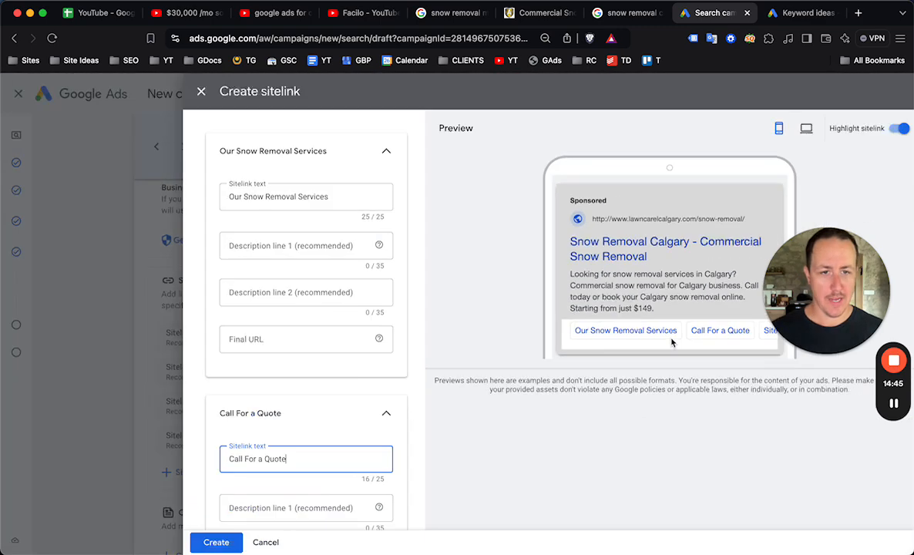
left_click(265, 541)
- Draft new campaign-level callouts reading "Emergency snow removal" and "Starting from $149"
scroll(329, 355, "down", 5)
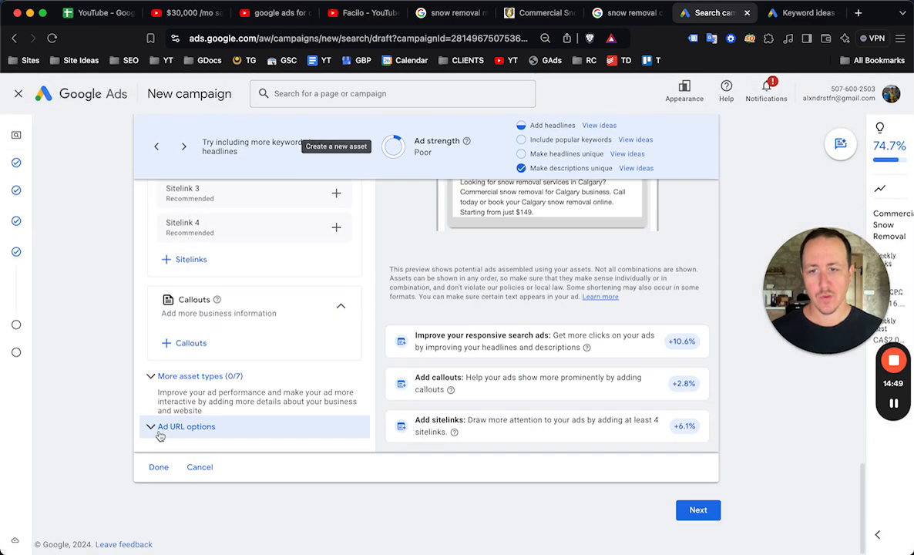
left_click(183, 342)
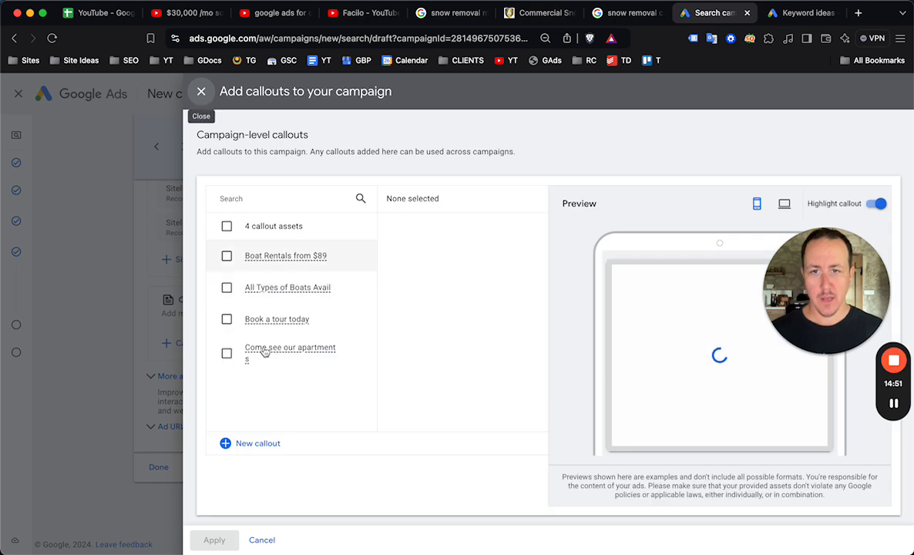
left_click(226, 442)
left_click(342, 226)
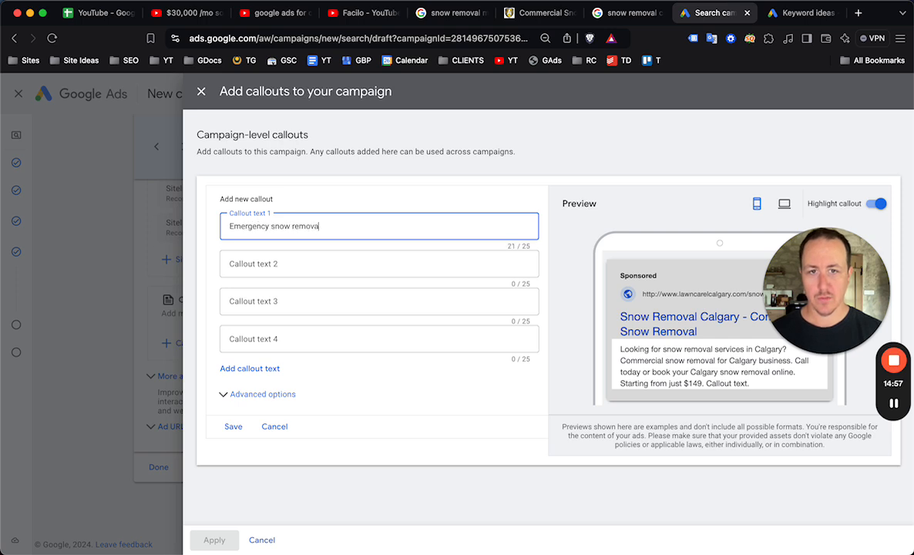
left_click(349, 262)
type("Star")
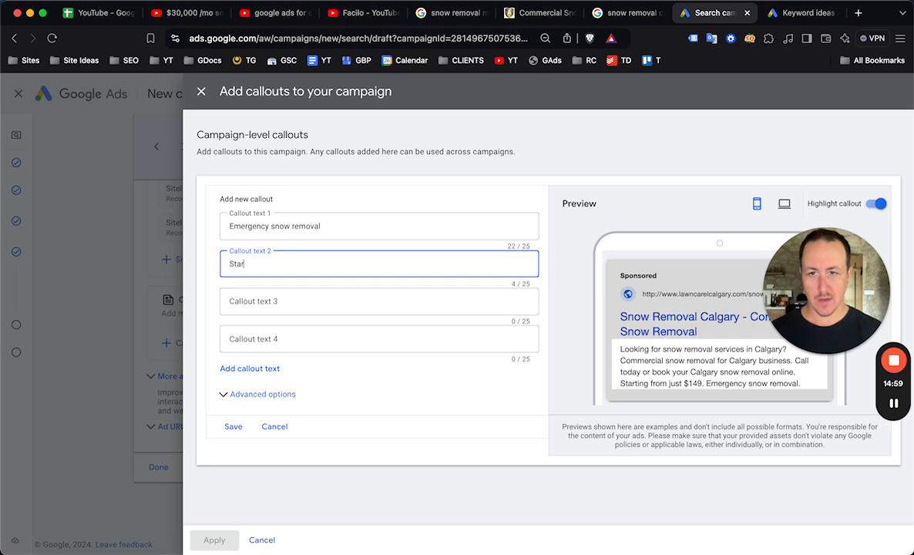
type("ting from $149")
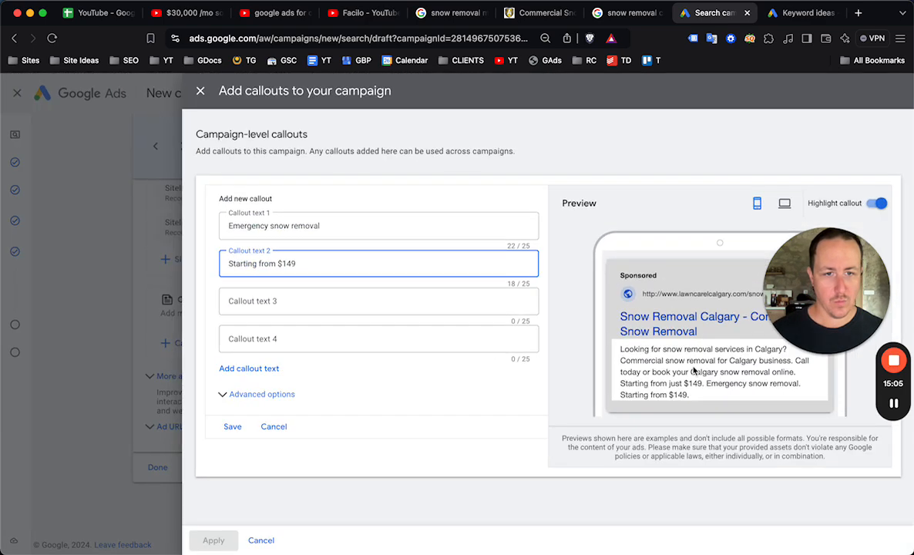
- Draft a third callout reading "Calgary's Snow Removal", then discard the new callouts and leave the callout setup
left_click(433, 305)
type("Calgary's Best Snow")
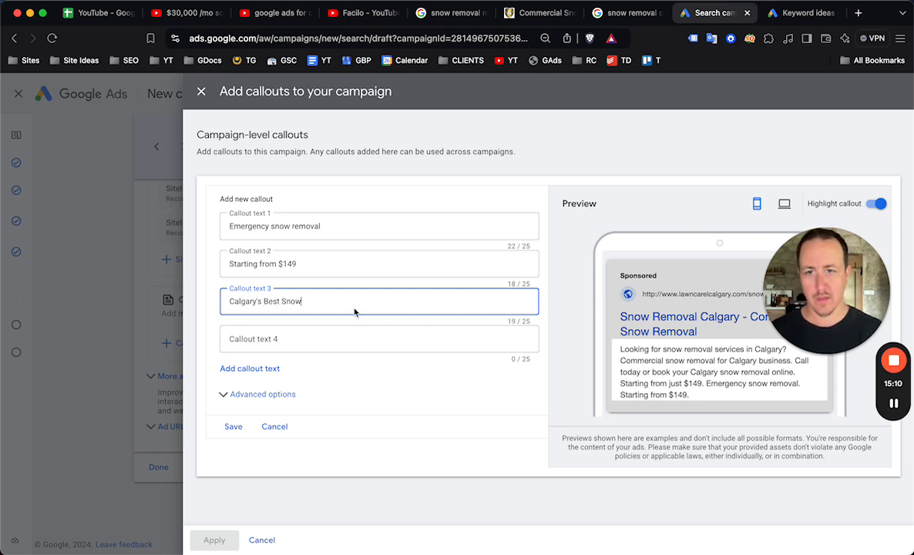
double_click(274, 302)
key("BackSpace")
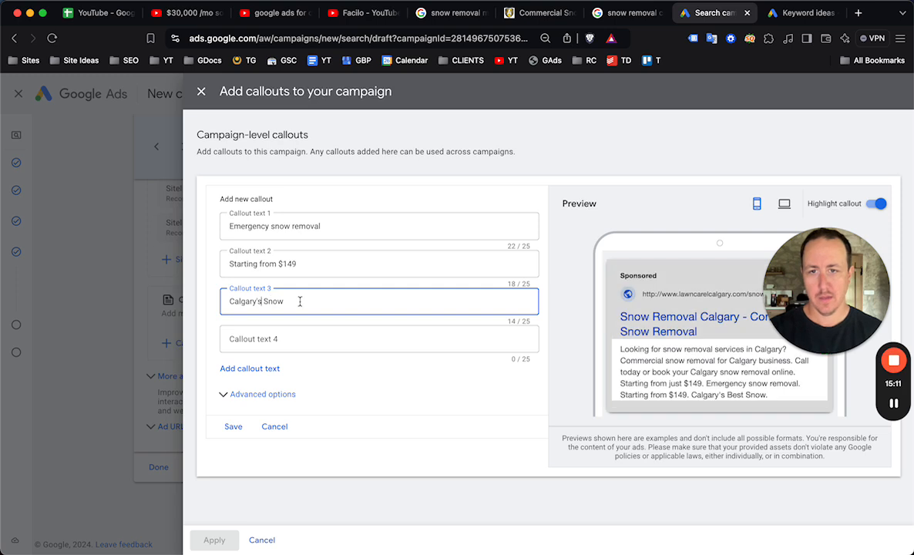
type("Removal")
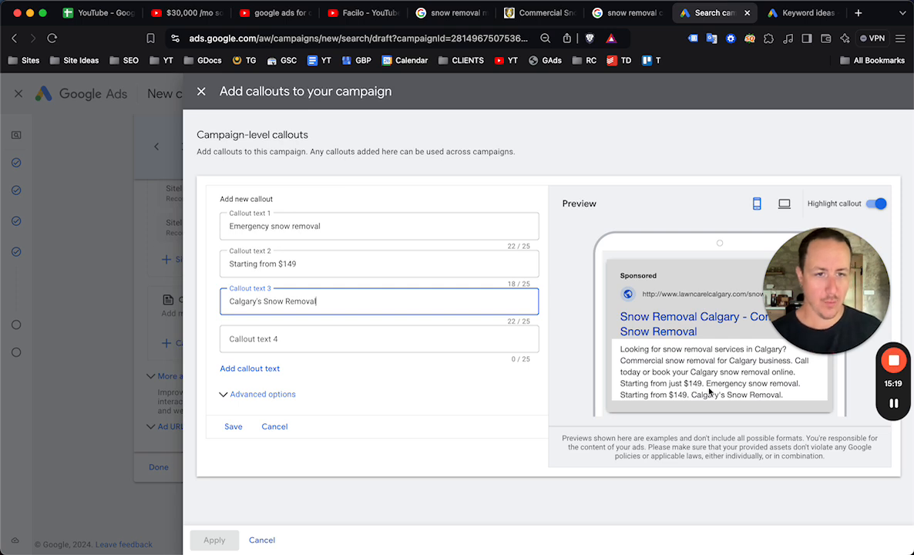
left_click(275, 426)
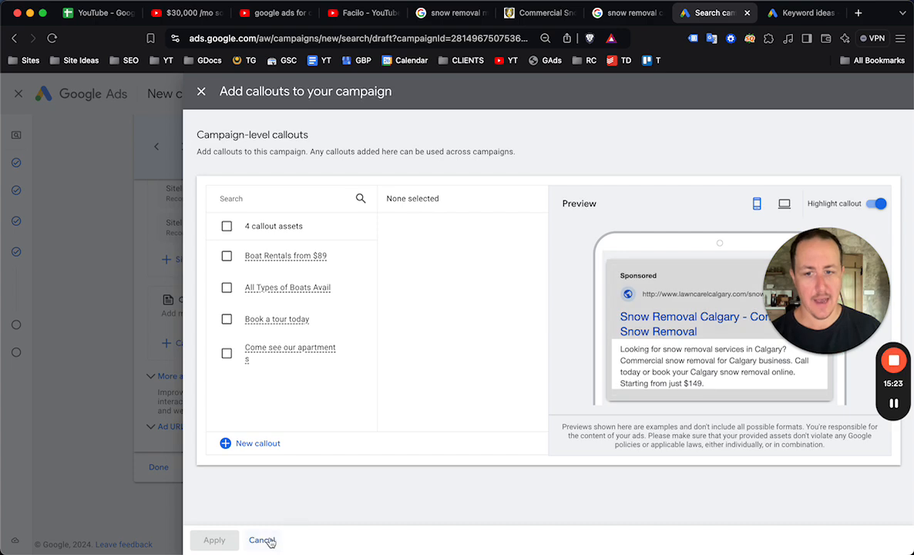
left_click(270, 539)
- Expand the additional asset types, look through them without adding any, and continue to the budget stage
left_click(205, 377)
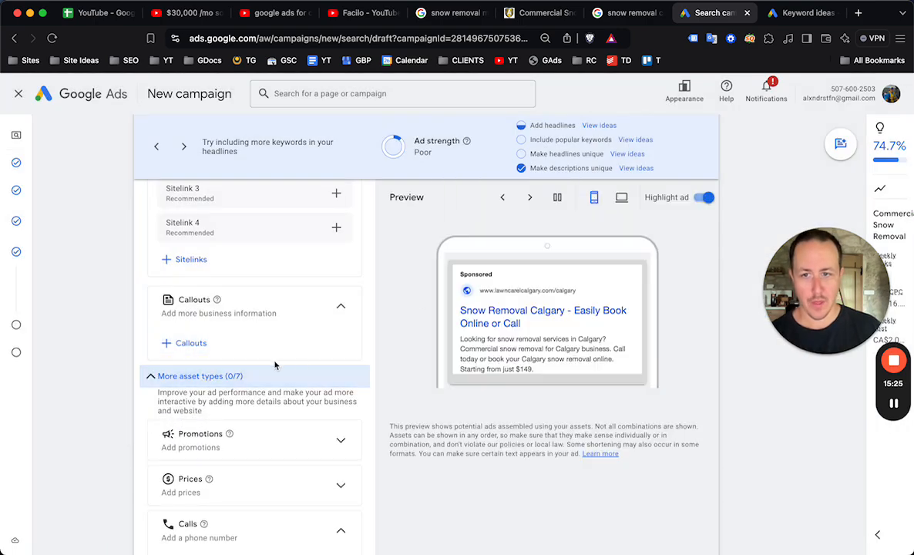
scroll(301, 363, "down", 5)
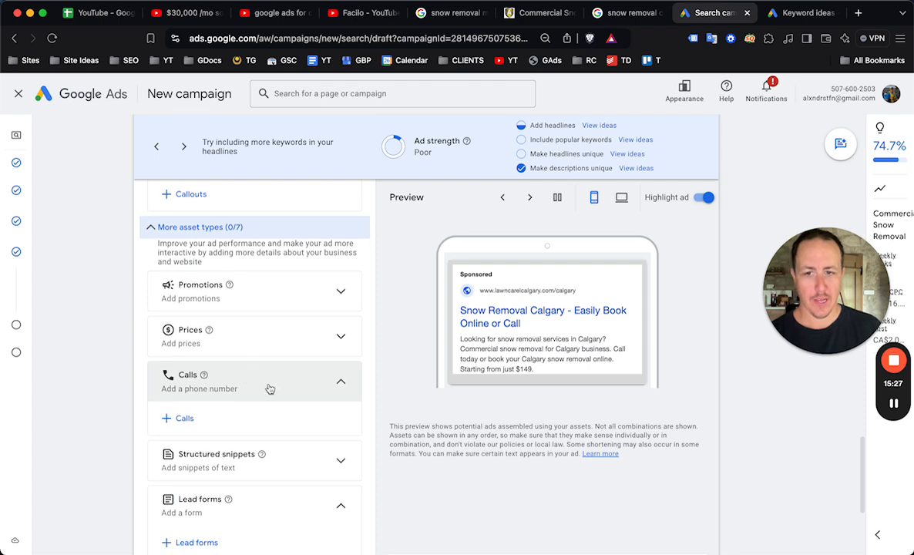
scroll(270, 387, "down", 3)
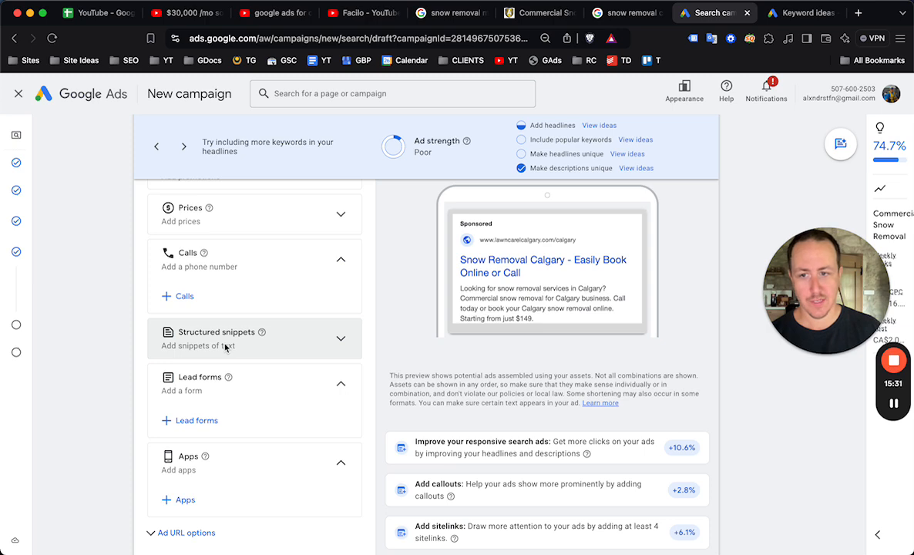
scroll(220, 401, "down", 3)
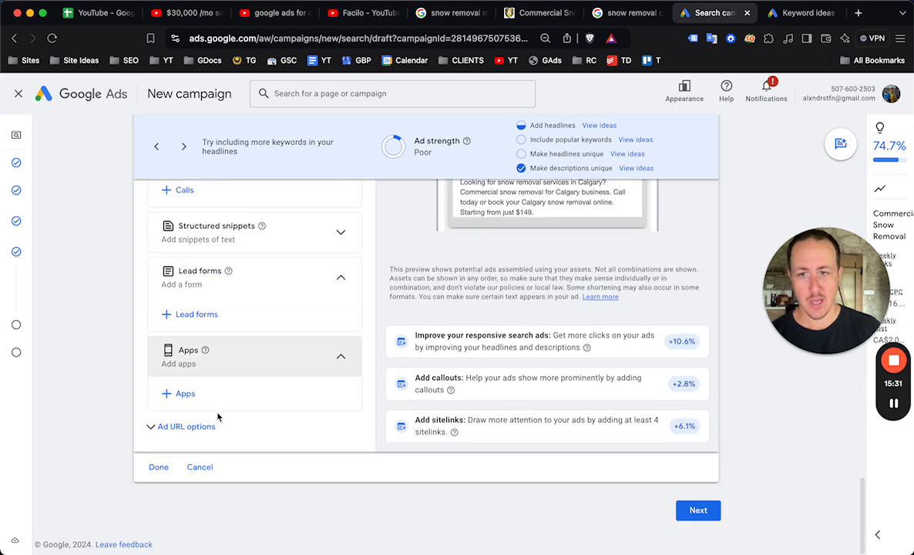
left_click(706, 520)
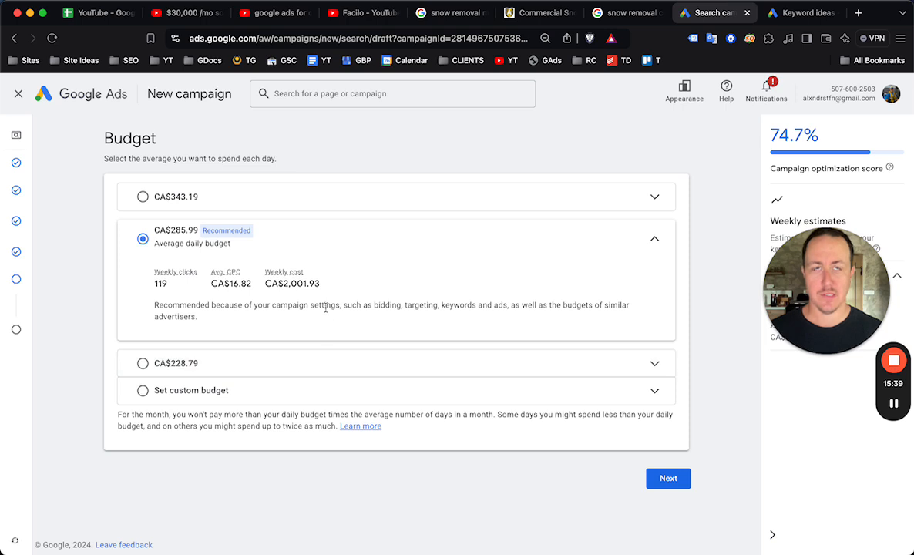
- Set a custom average daily budget of CA$0.01 for the campaign and continue to the final review
left_click(256, 393)
double_click(193, 345)
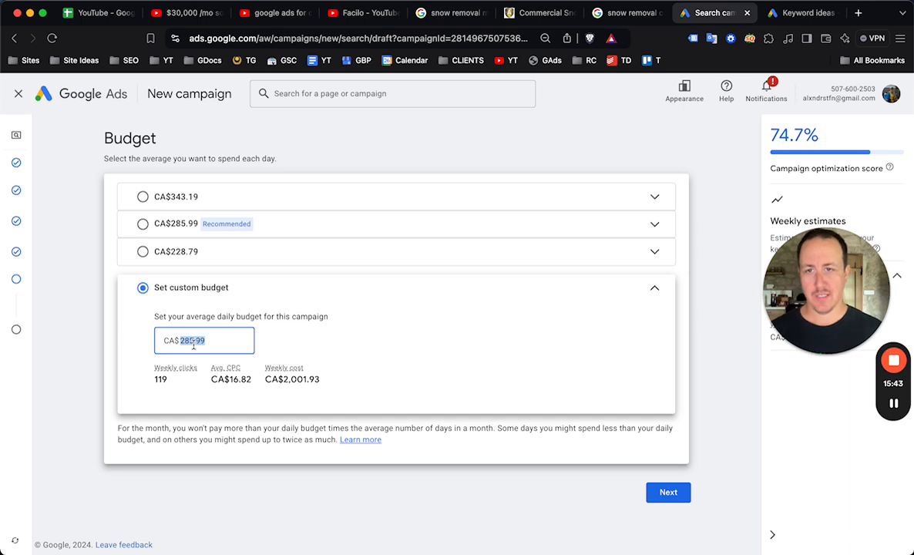
type("0.01")
left_click(710, 388)
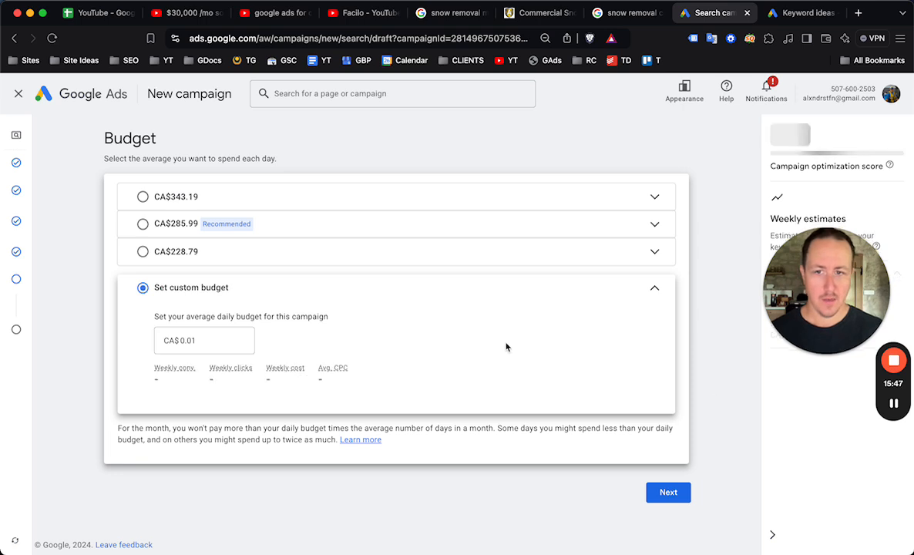
left_click(684, 528)
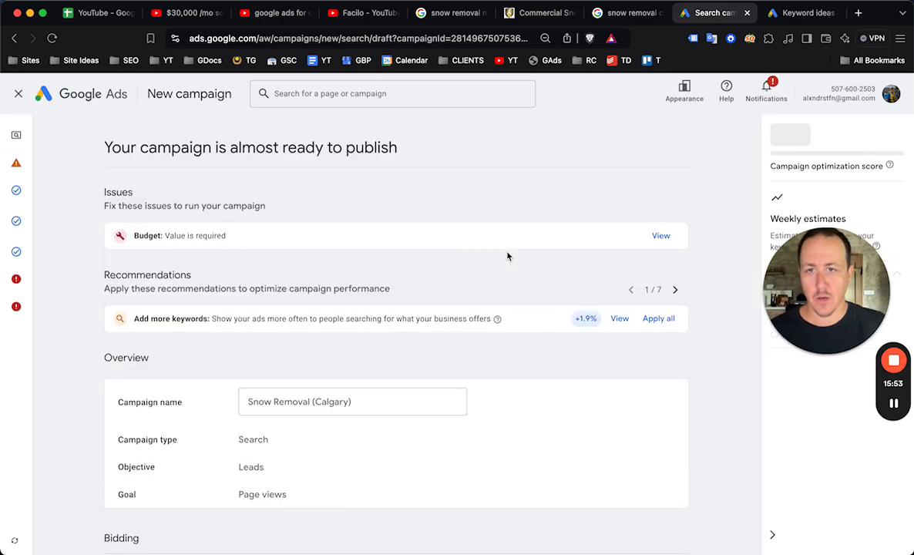
- Review the campaign summary, publish the campaign and leave the Google tag setup
scroll(507, 256, "down", 10)
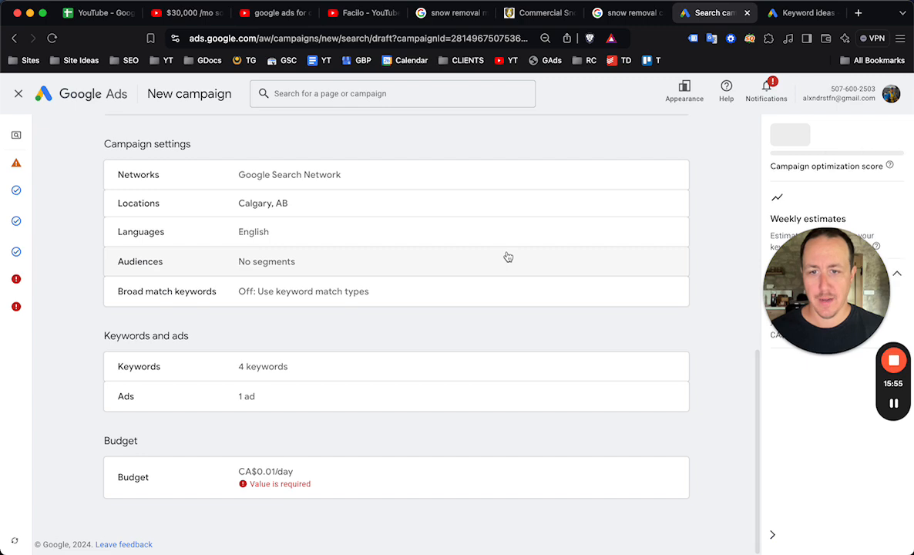
scroll(508, 257, "up", 10)
scroll(551, 252, "down", 10)
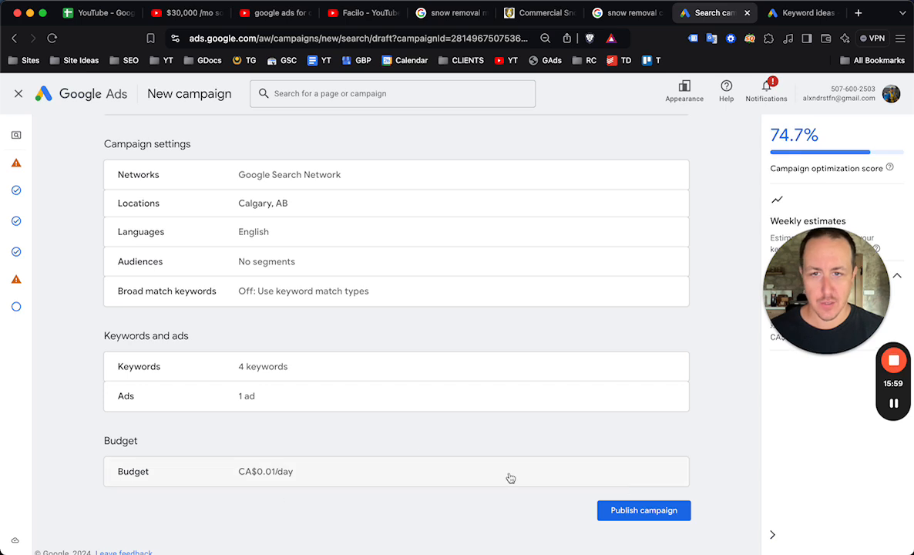
left_click(646, 510)
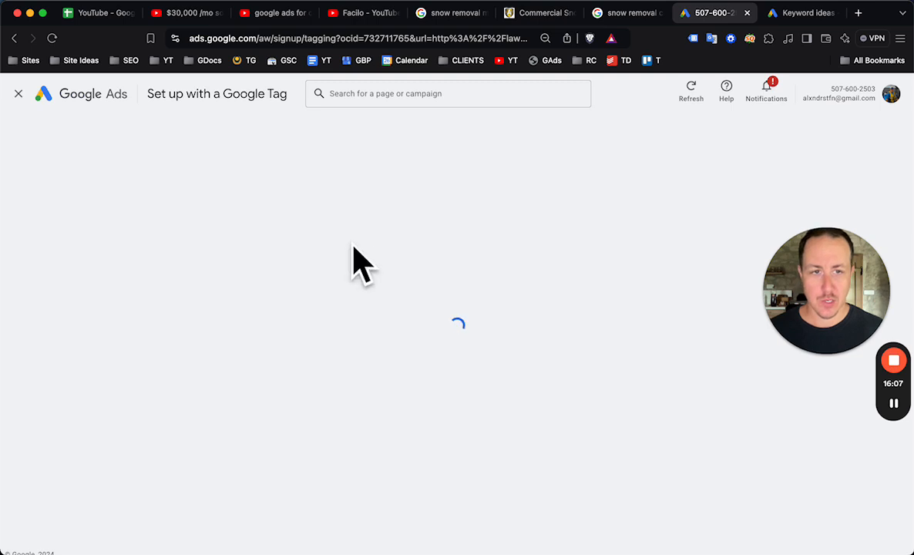
left_click(19, 94)
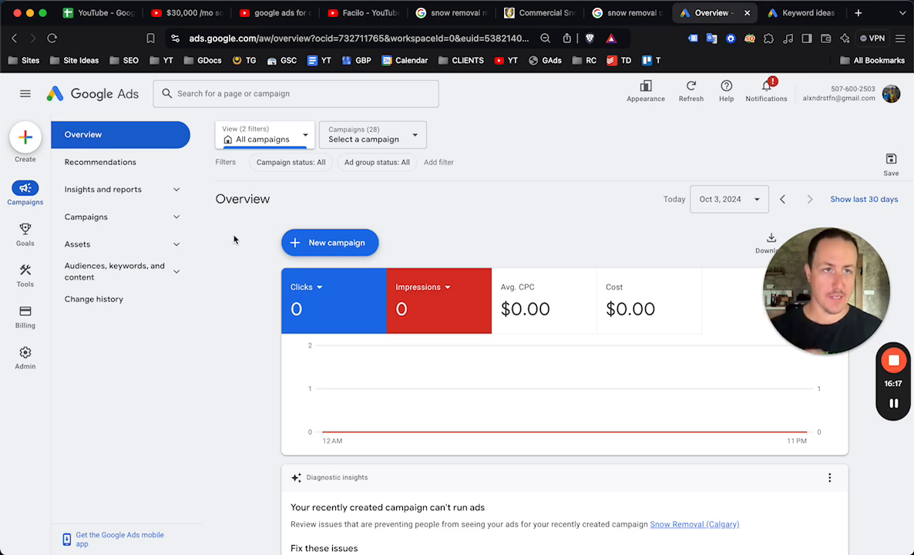
- Open the Snow Removal (Calgary) campaign from the list of all campaigns
left_click(117, 219)
left_click(113, 244)
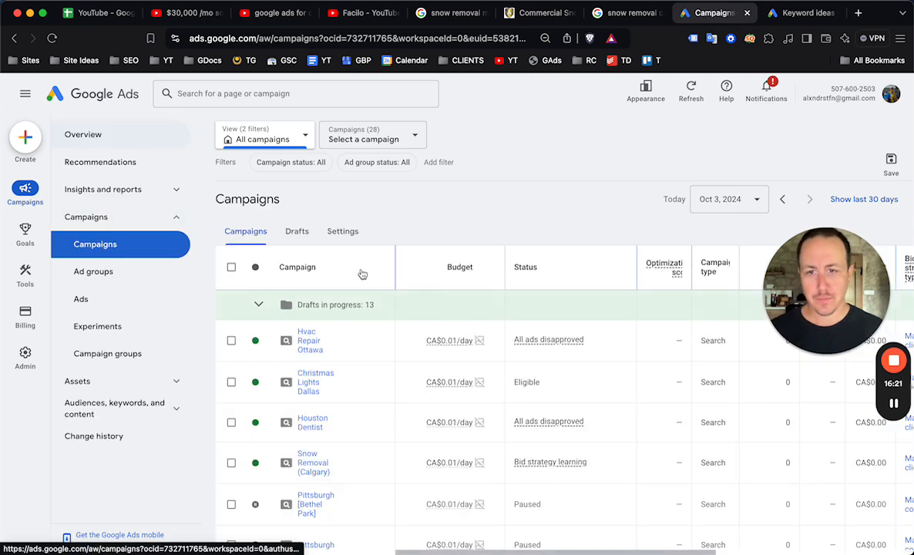
scroll(453, 331, "down", 1)
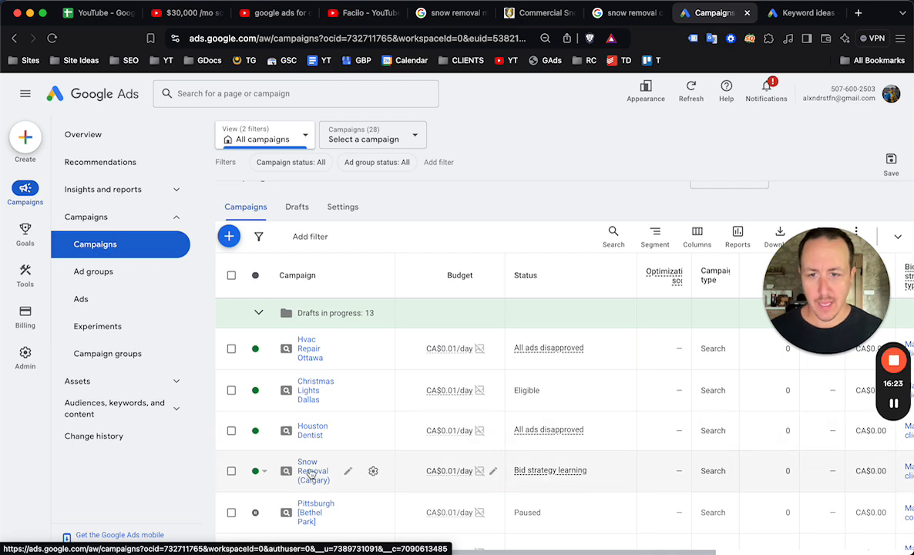
left_click(311, 472)
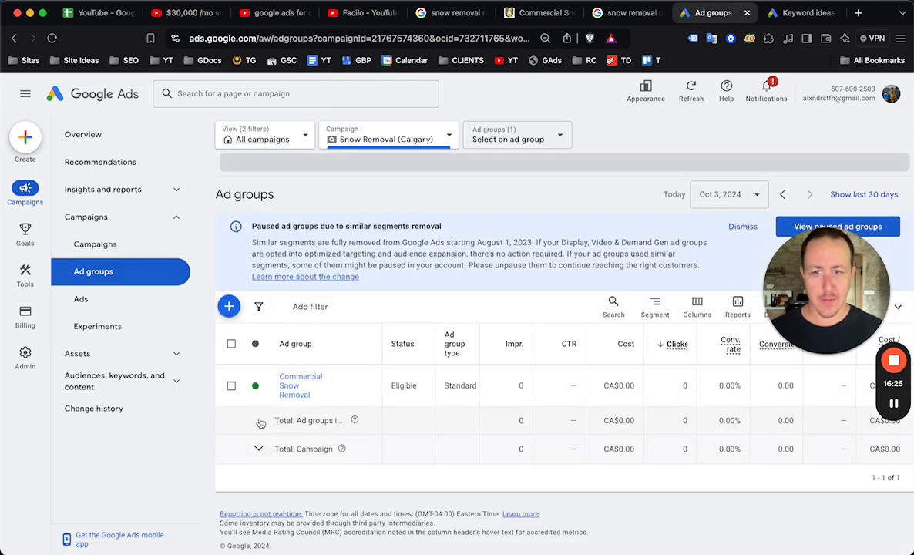
left_click(229, 306)
scroll(162, 158, "left", 5)
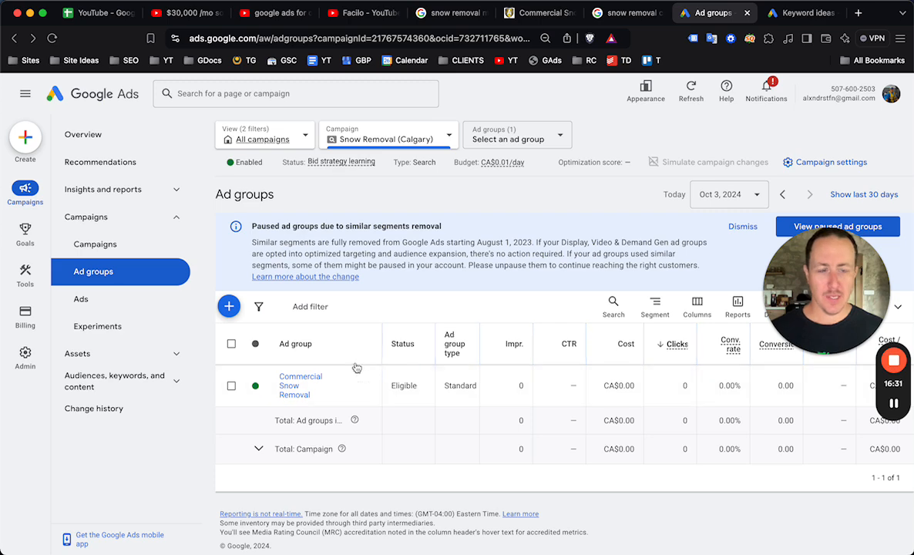
left_click(411, 401)
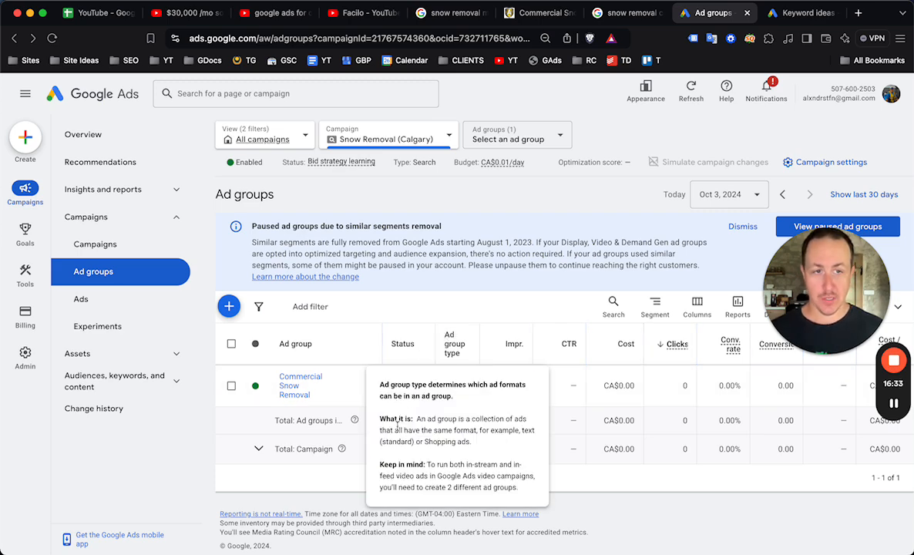
- Open the campaign's search keywords and view the match type choices for "snow removal services" without changing it
left_click(168, 381)
left_click(116, 415)
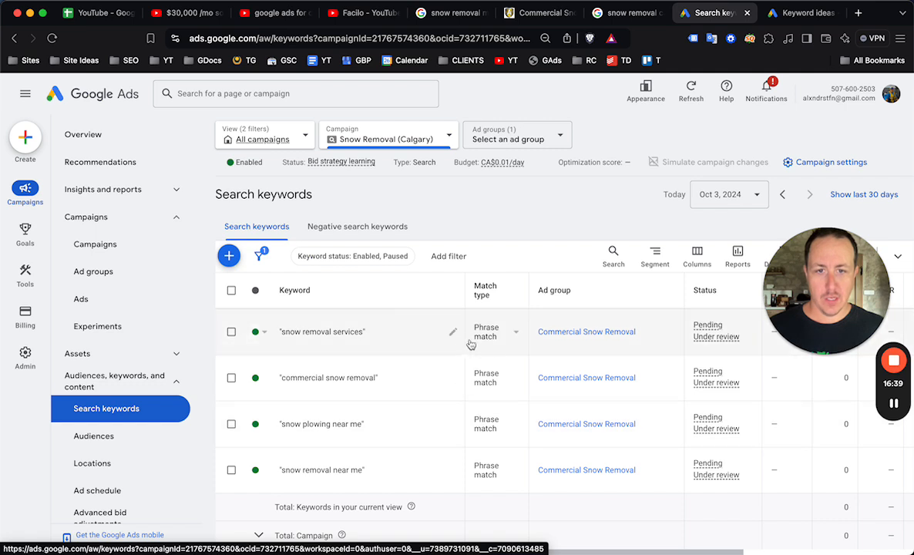
left_click(504, 336)
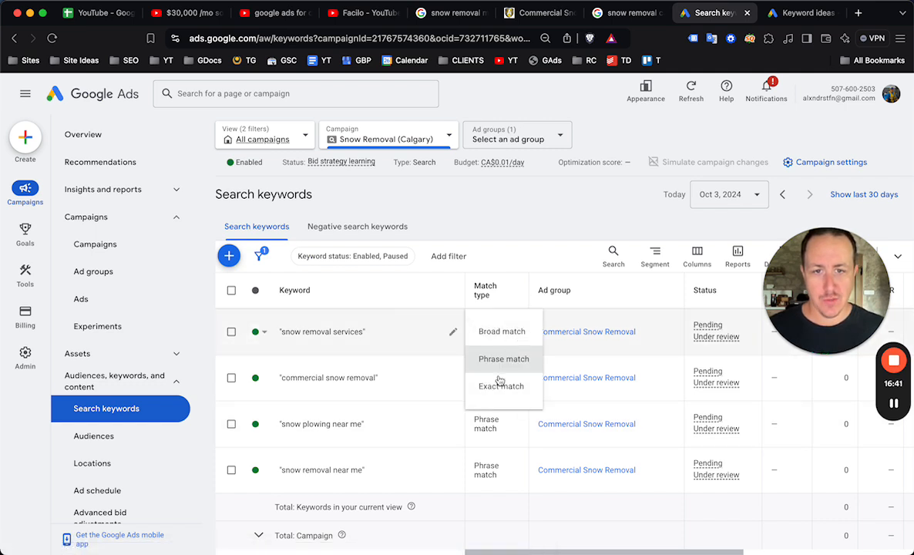
left_click(517, 214)
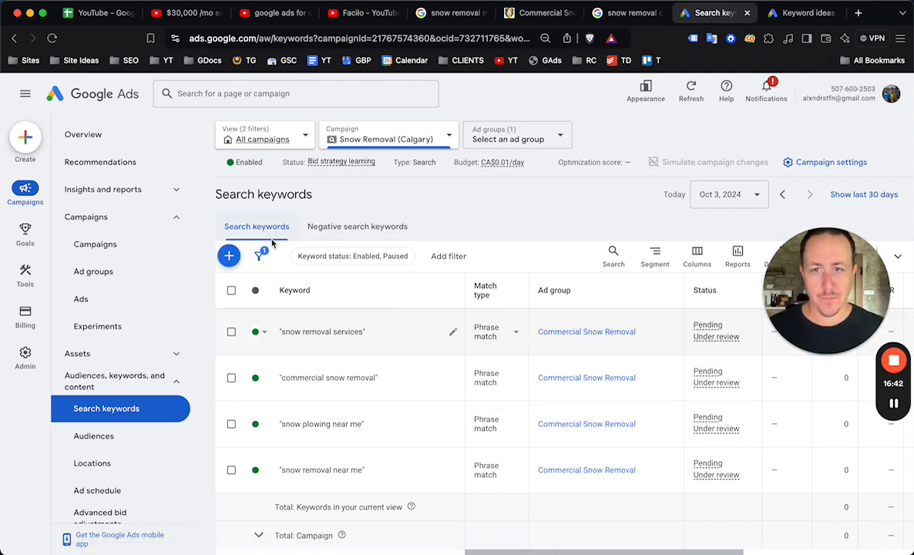
- View the bulk match type options for all four keywords, clear the selection and open the campaign's overview
left_click(231, 289)
left_click(304, 256)
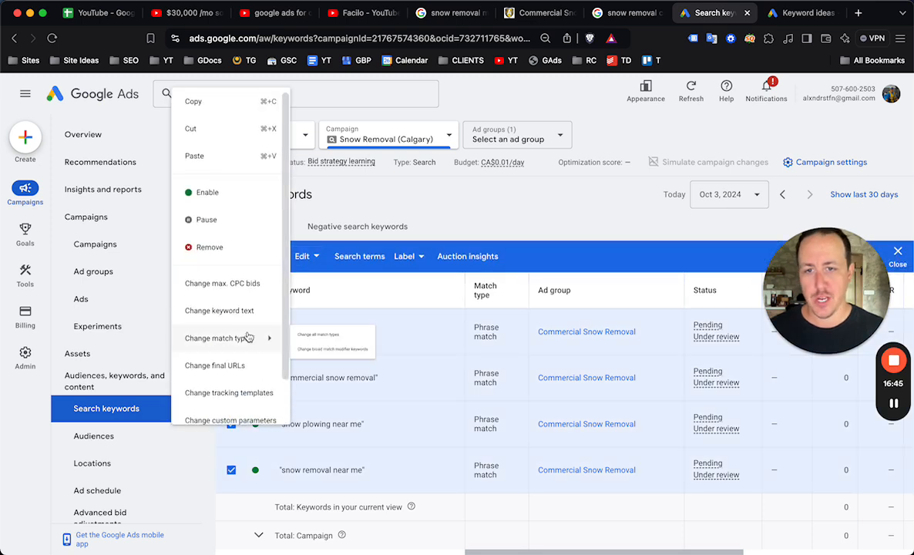
mouse_move(247, 338)
left_click(546, 213)
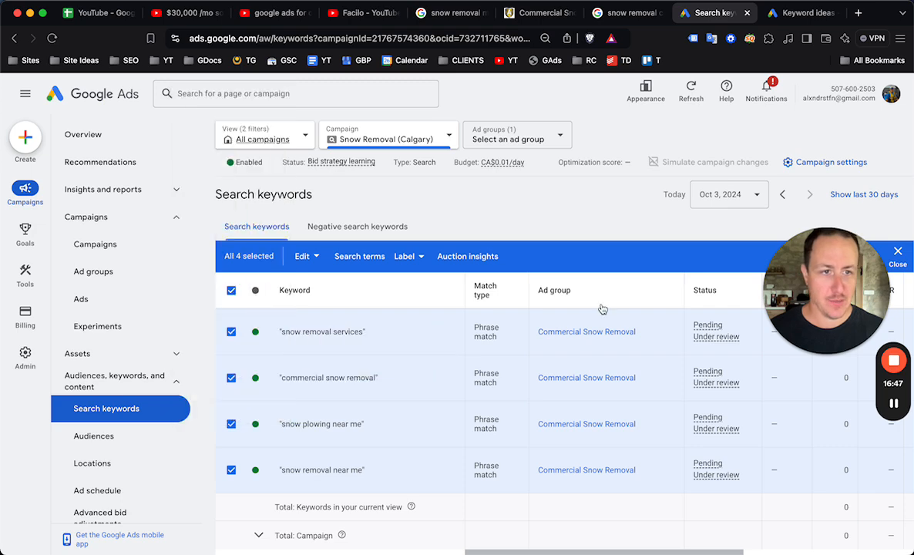
left_click(910, 250)
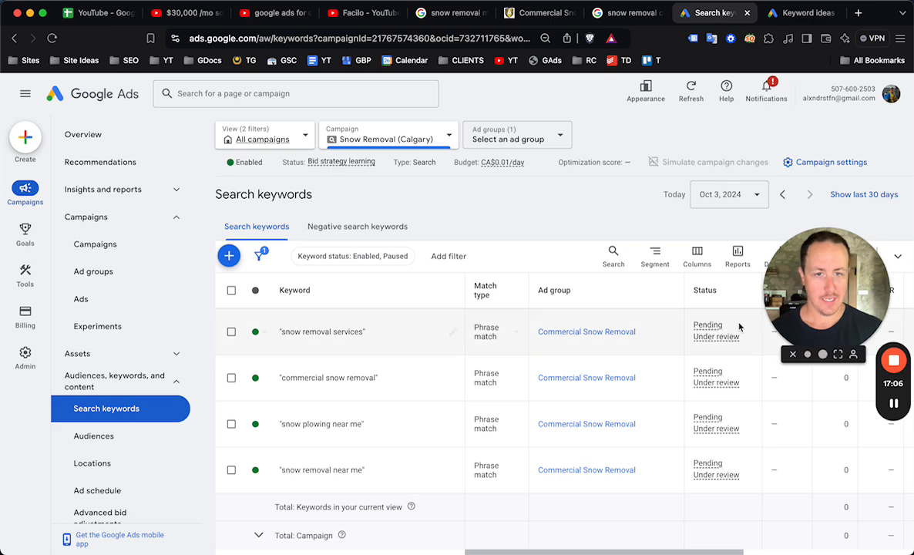
left_click(107, 141)
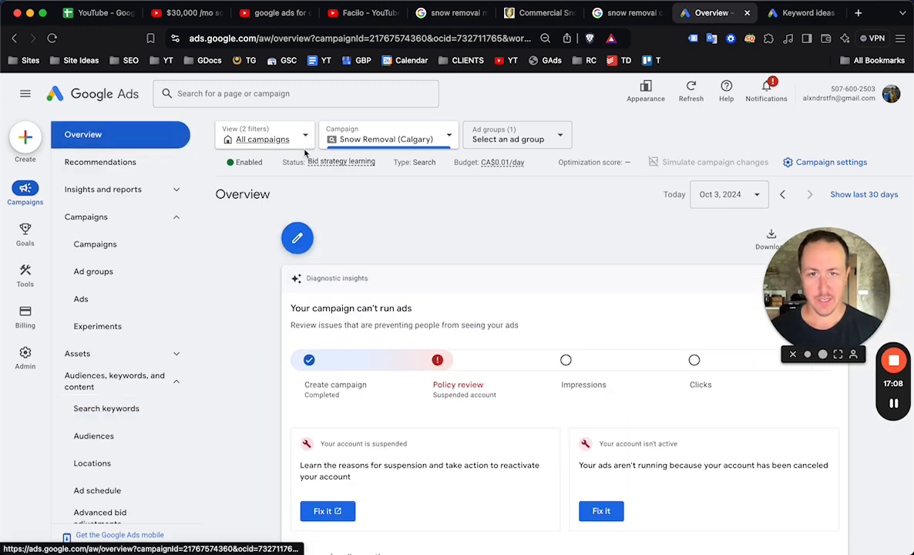